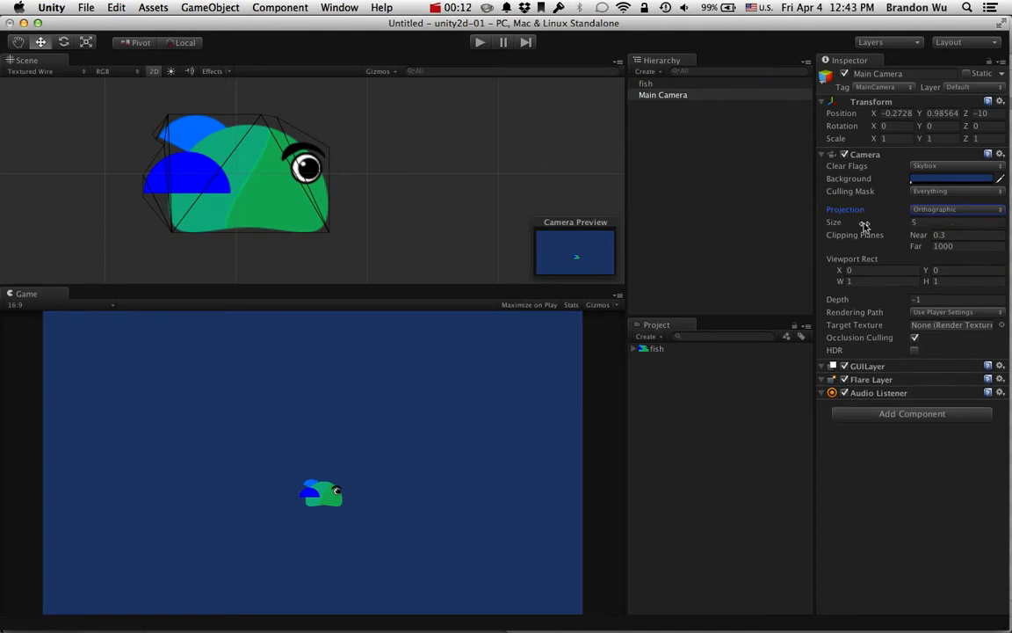
Step: Switch the Main Camera's projection to Perspective
scroll(403, 149, down, 6)
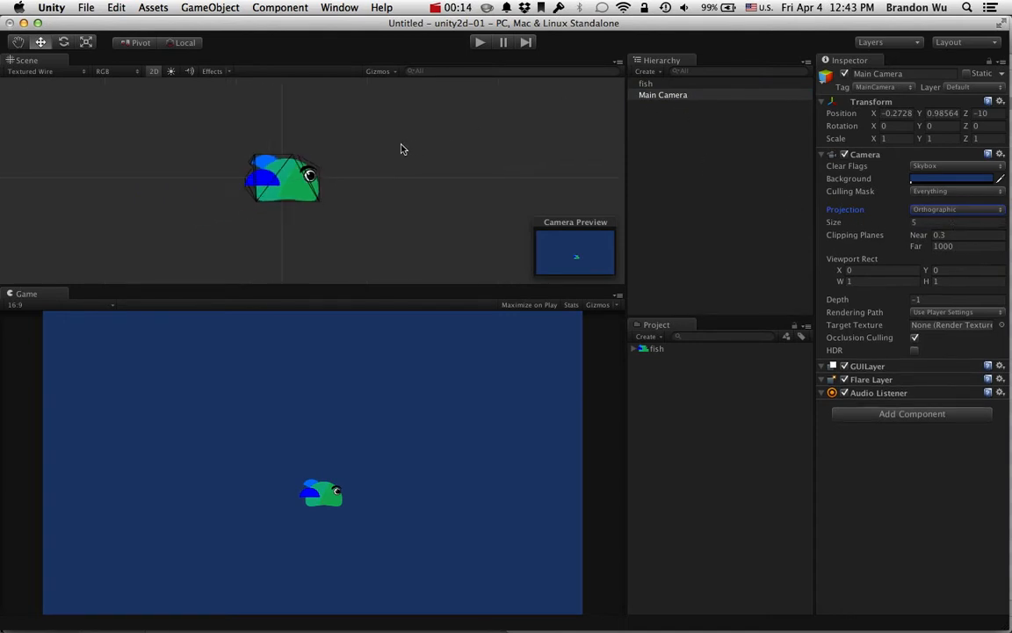
scroll(403, 149, up, 3)
scroll(403, 150, down, 5)
scroll(402, 150, up, 4)
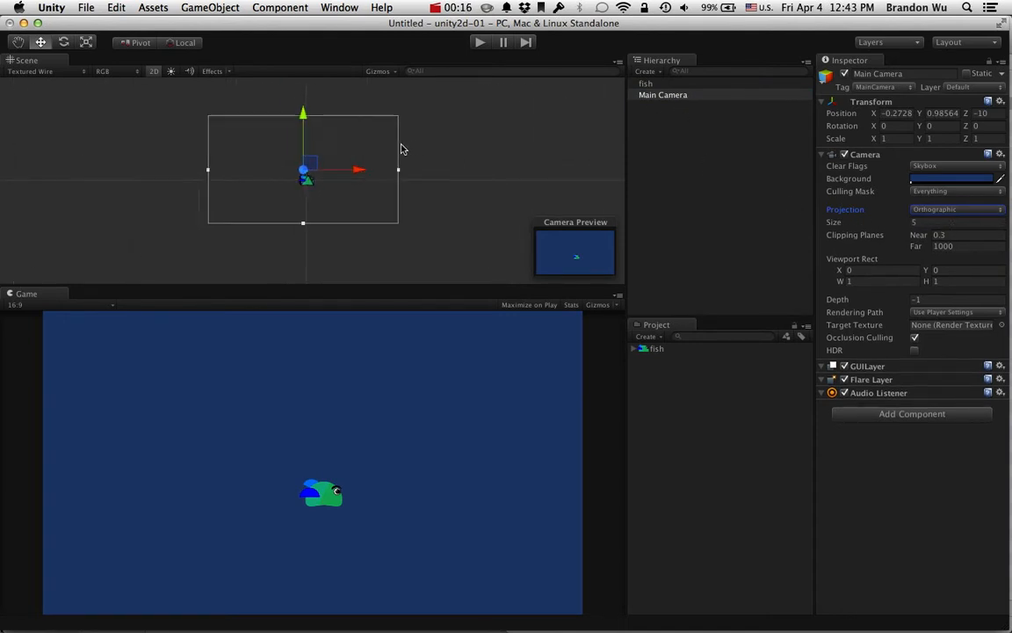
click(925, 209)
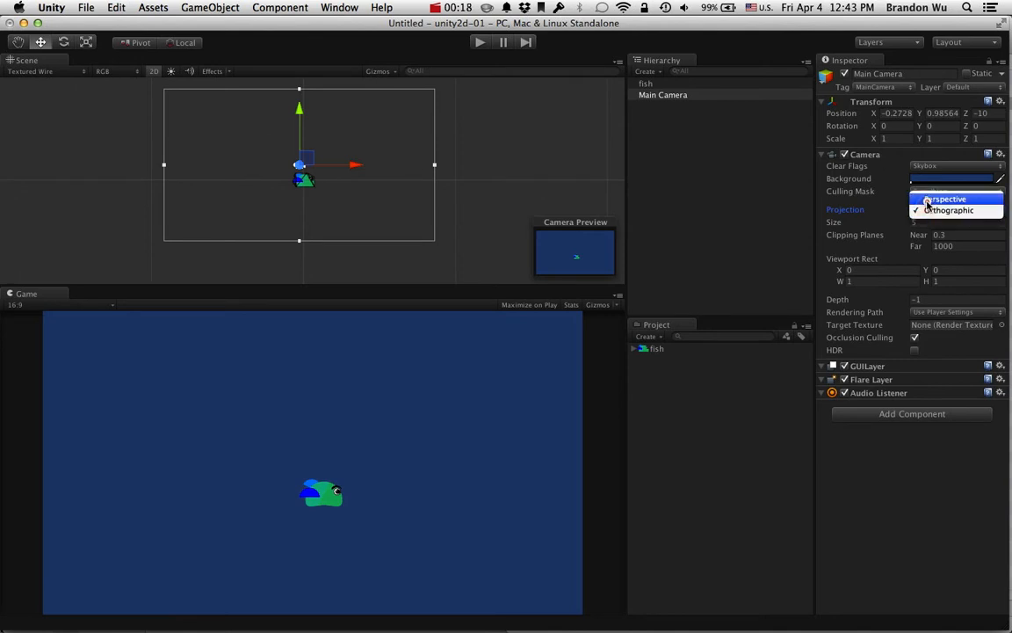
click(933, 199)
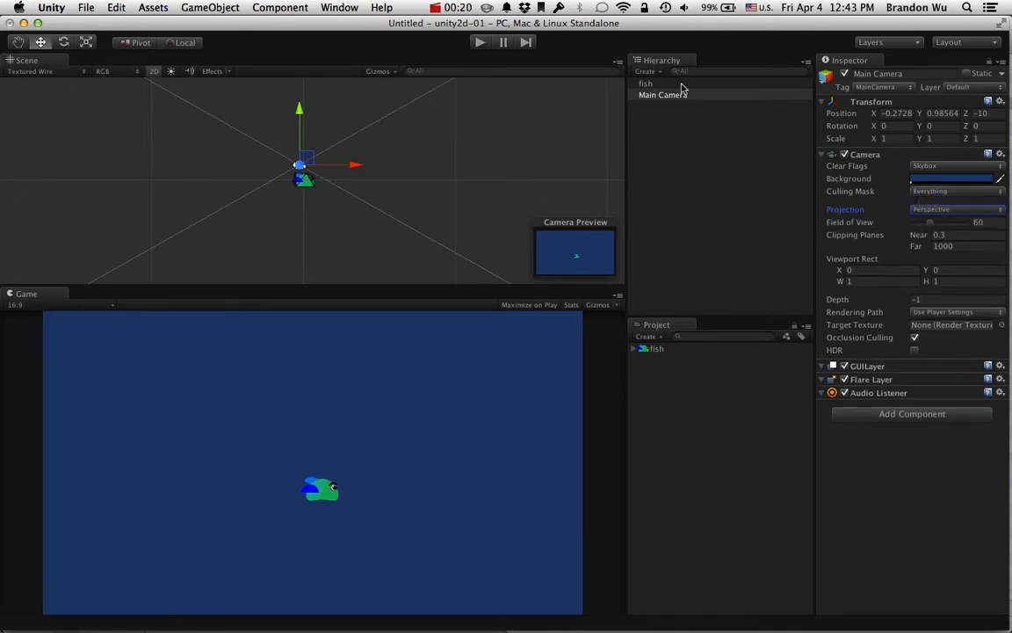
Step: View the Main Camera's frustum in the 3D scene view and set its projection back to Orthographic
click(681, 84)
click(677, 101)
click(664, 94)
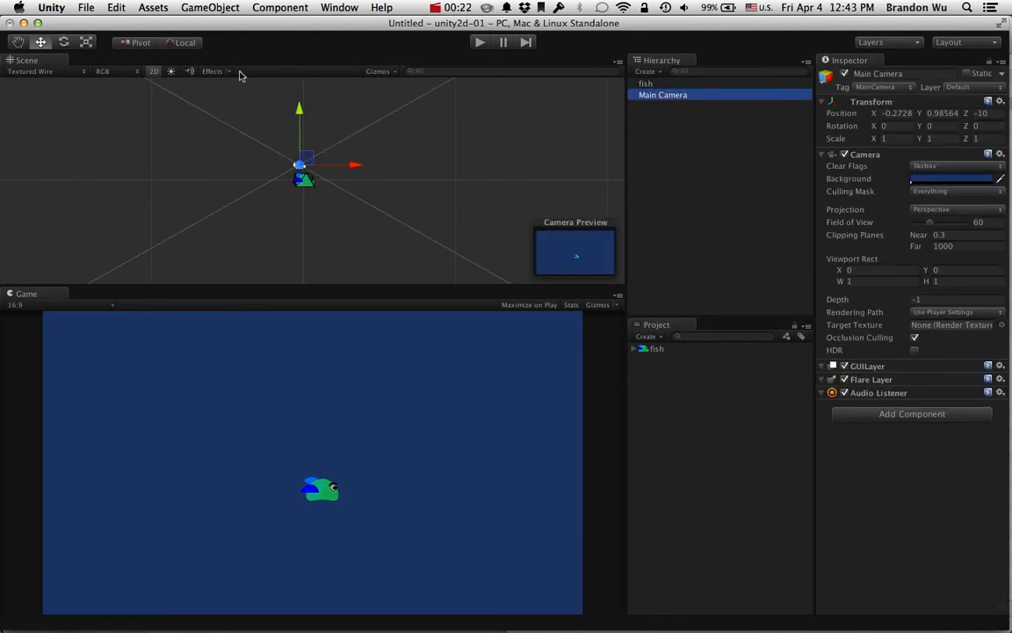
click(151, 72)
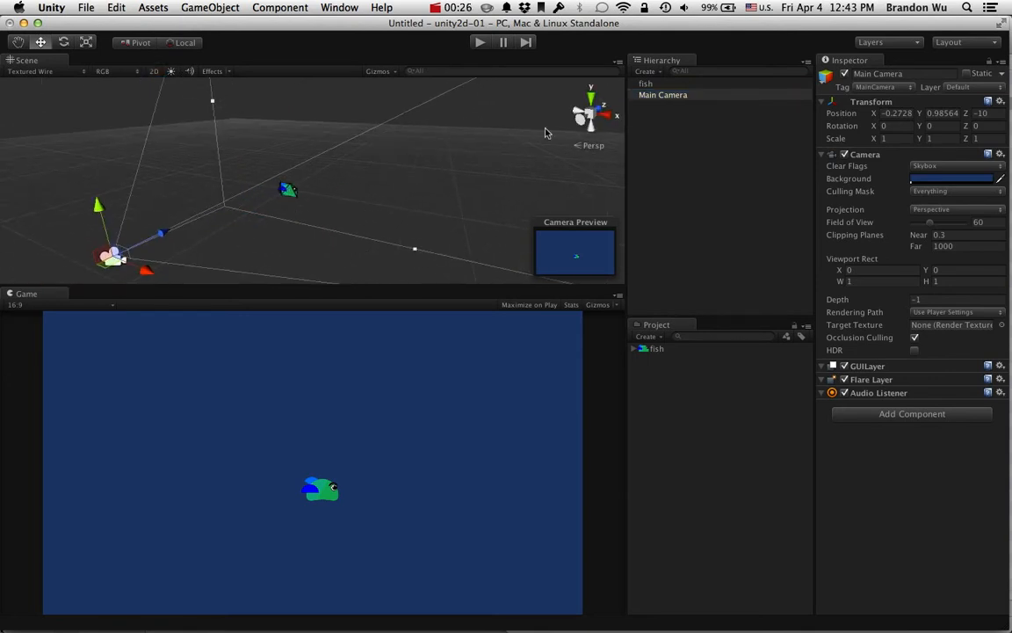
click(942, 208)
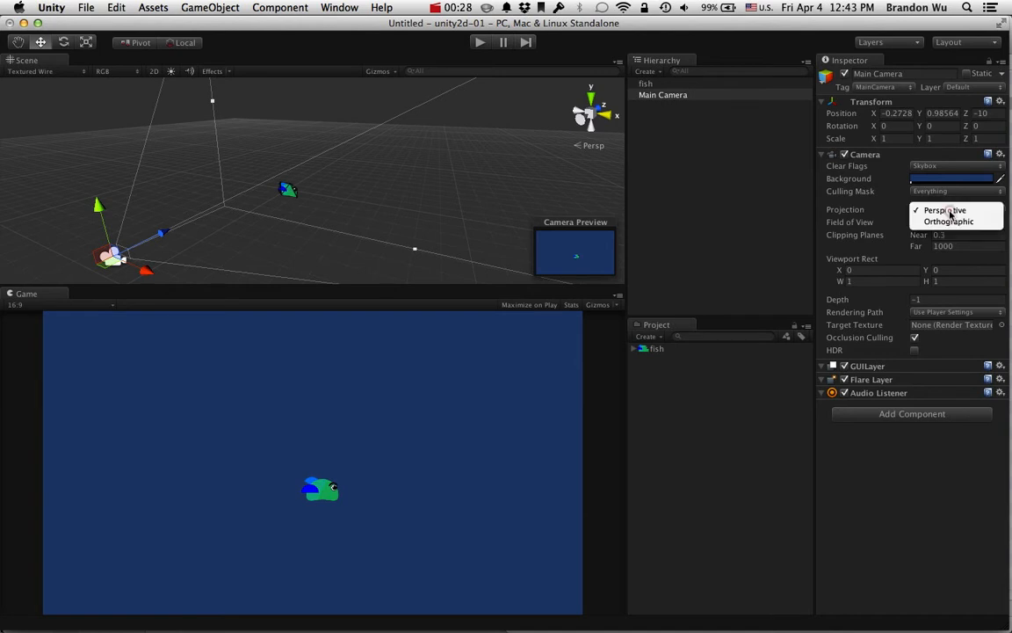
click(949, 222)
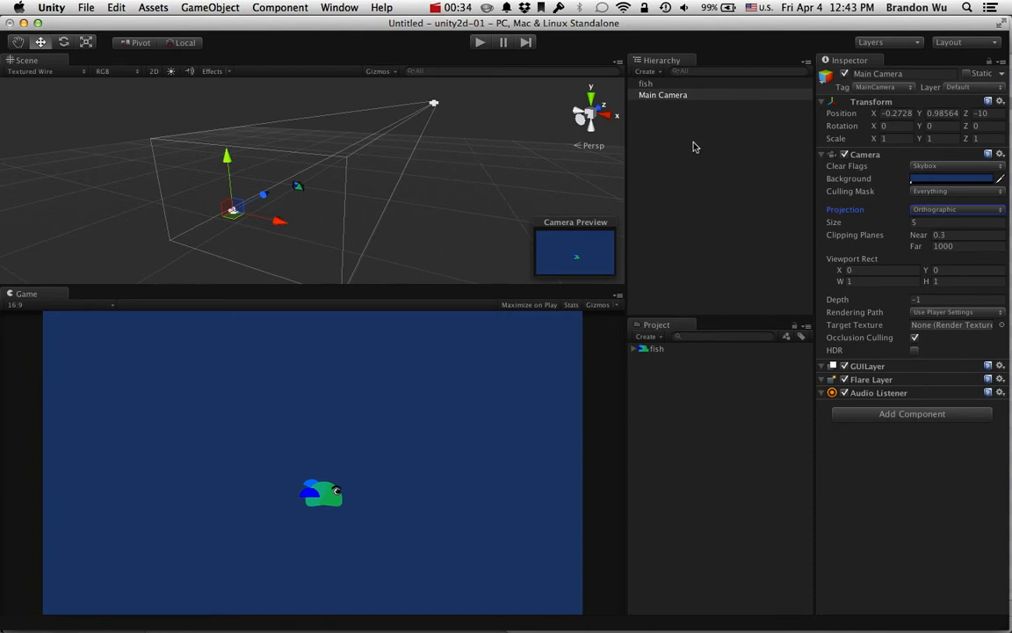
Step: Frame the fish sprite in the scene and return the Scene view to 2D mode
click(659, 83)
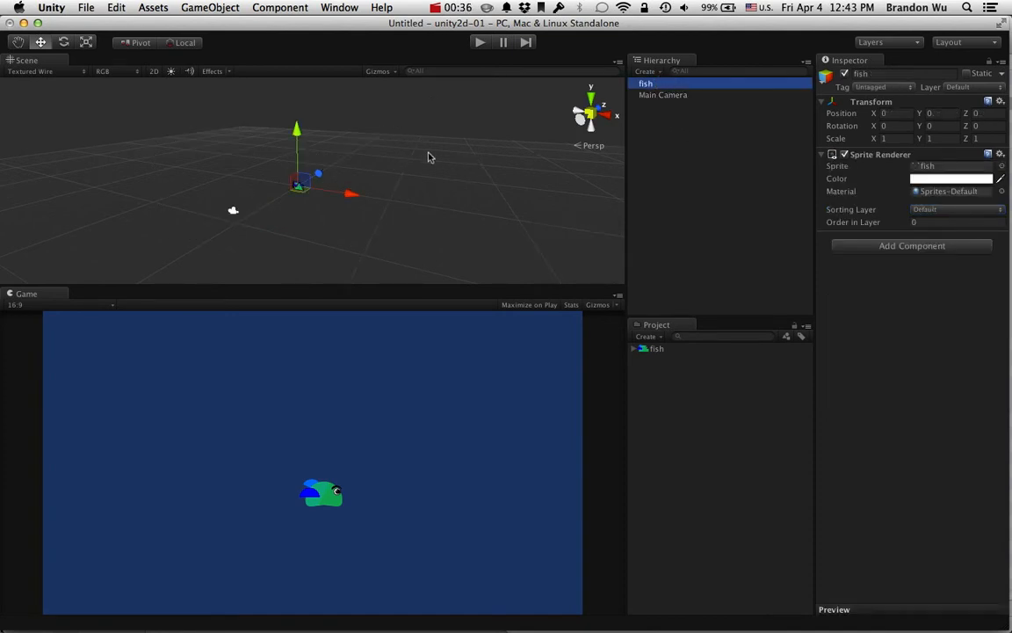
key(f)
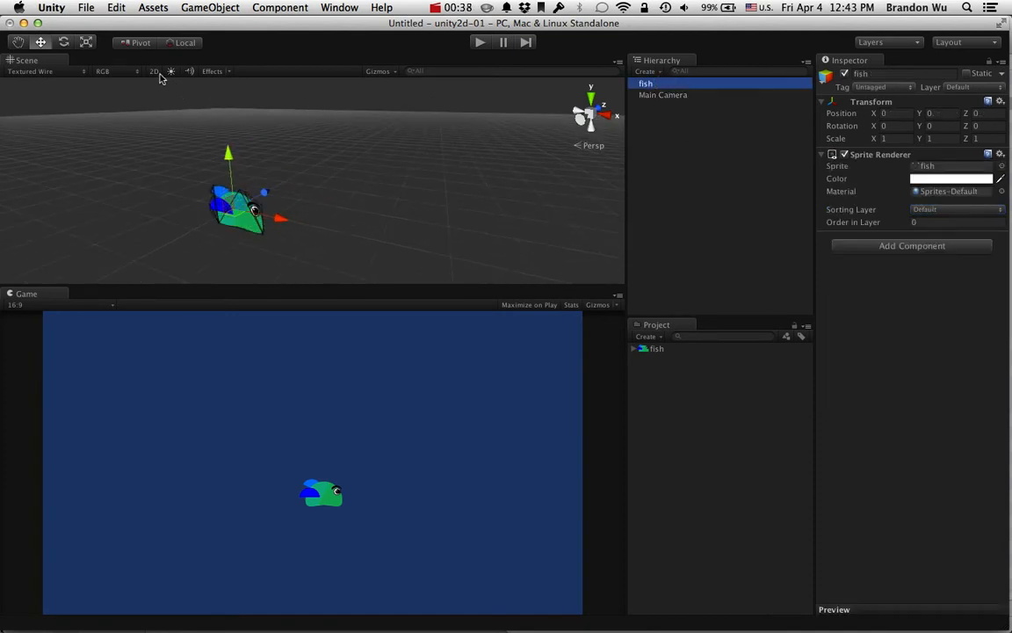
click(155, 72)
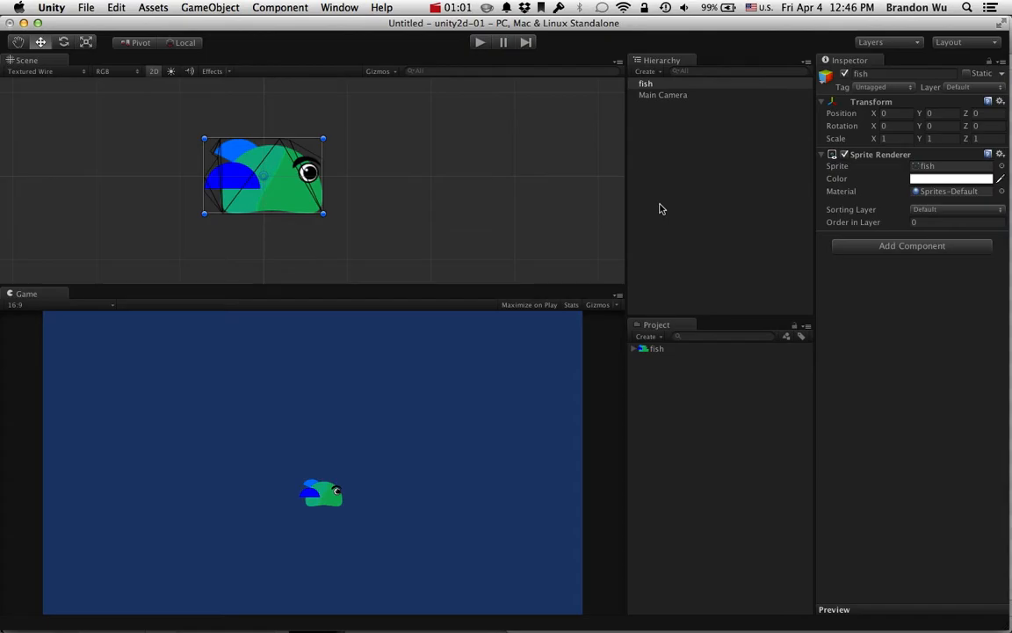
Step: Switch to Finder, preview fish-parts.png in the fish folder, and import it into the Unity project
key(super+Tab)
click(701, 105)
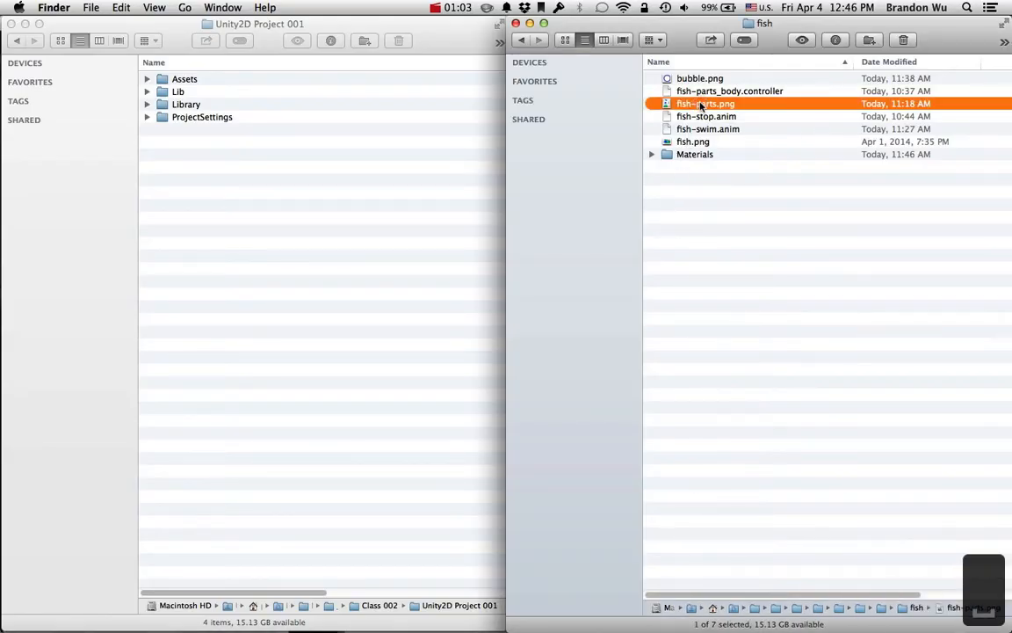
key(space)
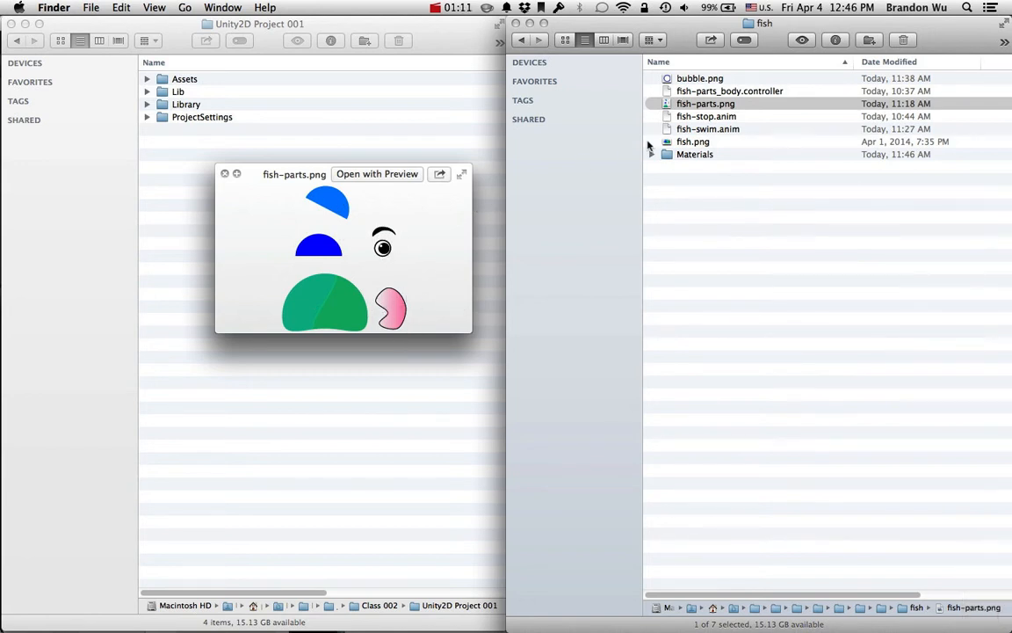
click(708, 105)
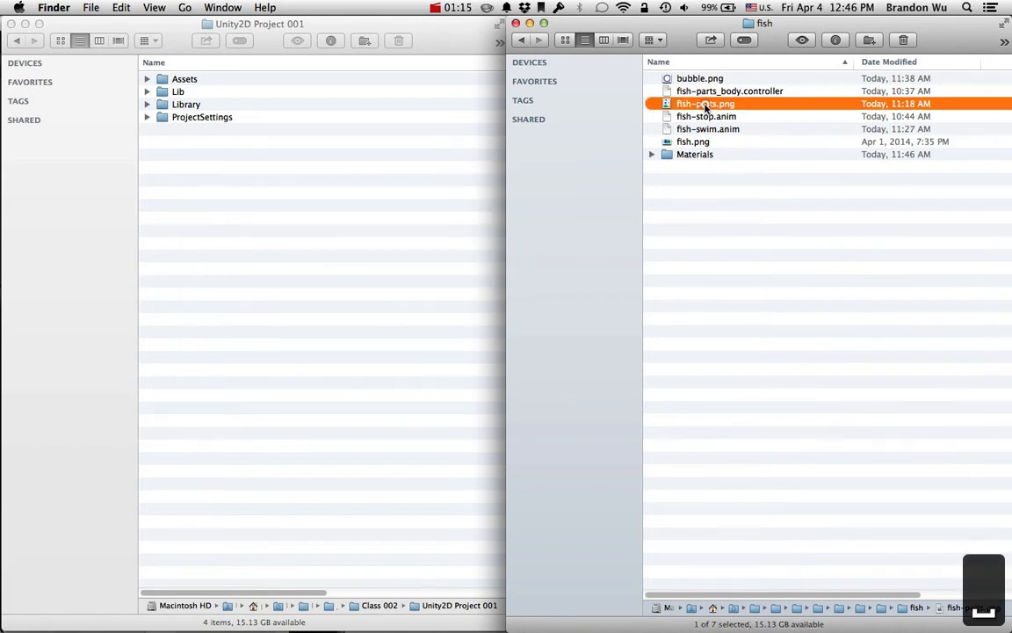
drag(707, 106, 693, 428)
key(super+Tab)
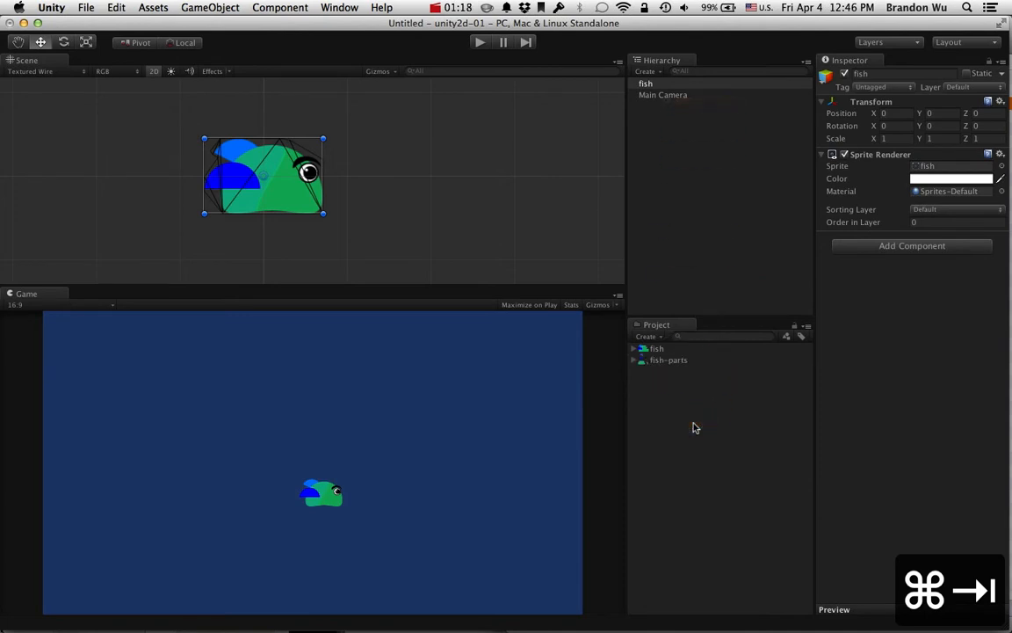
Step: Set the Sprite Mode of the fish-parts texture to Multiple in its import settings
click(635, 360)
click(670, 360)
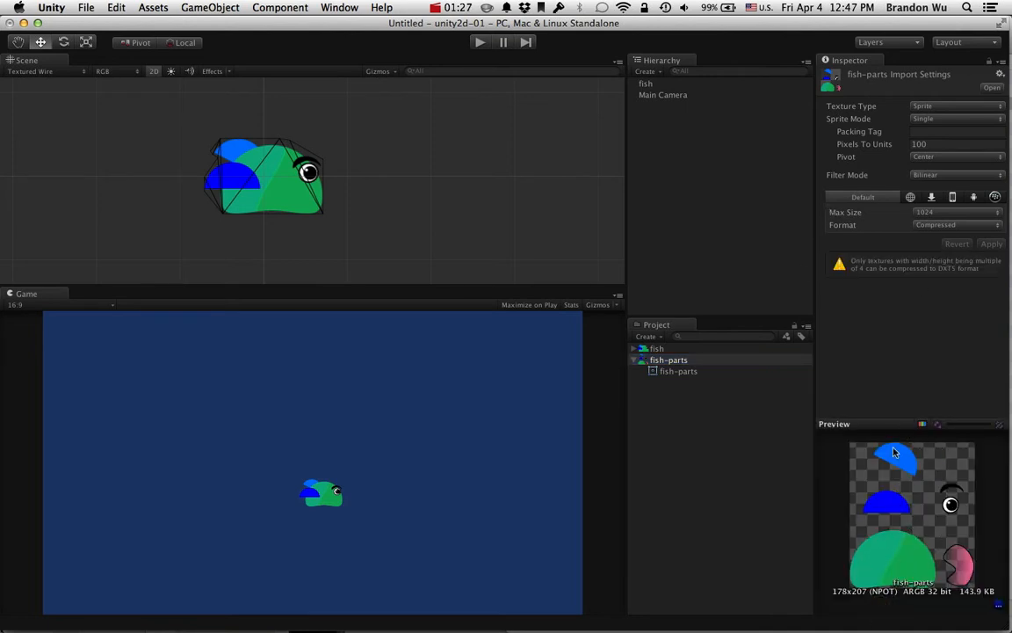
drag(888, 423, 888, 410)
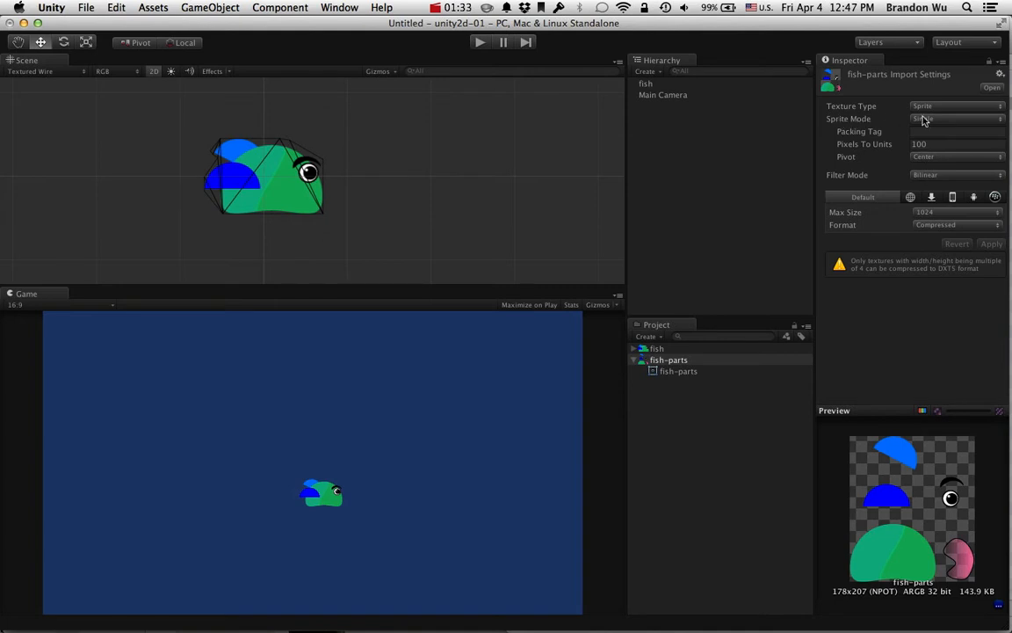
click(952, 120)
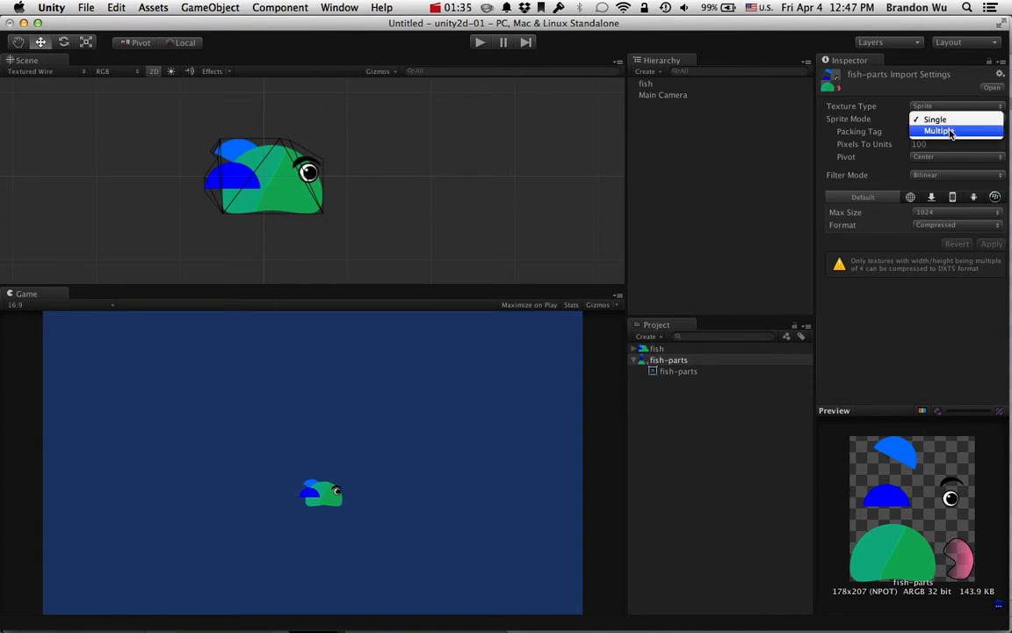
click(949, 132)
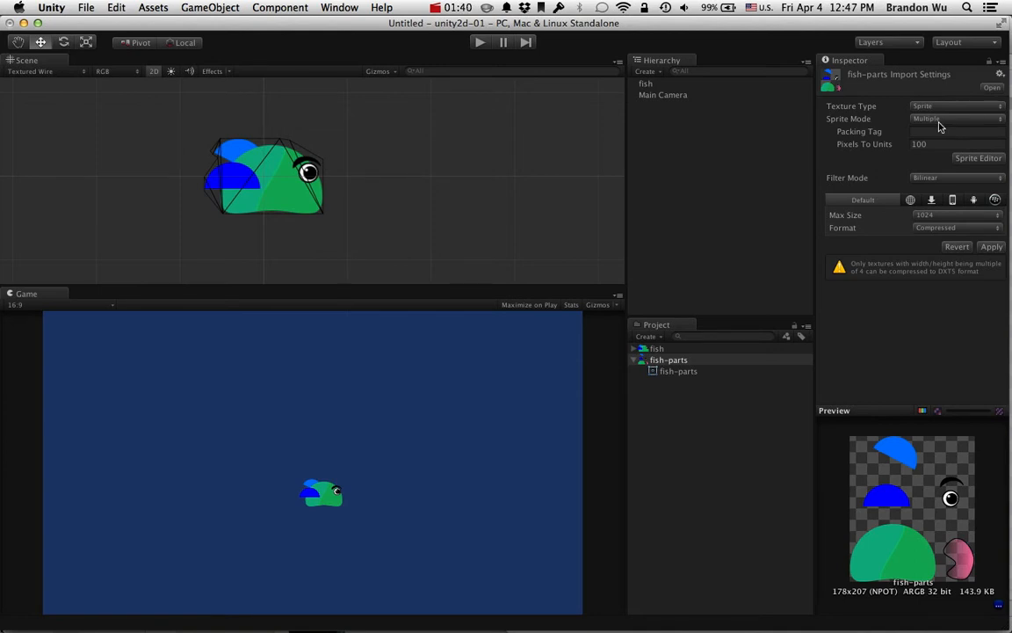
Step: Open the fish-parts texture in the Sprite Editor and move the editor window clear of the import settings
click(978, 158)
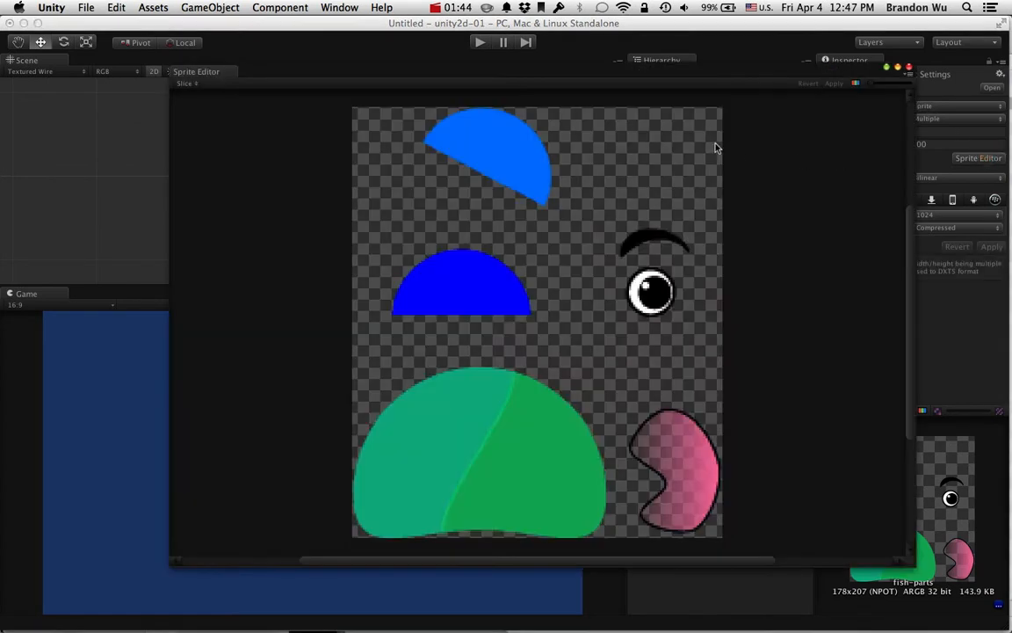
drag(658, 77, 550, 70)
scroll(592, 347, down, 1)
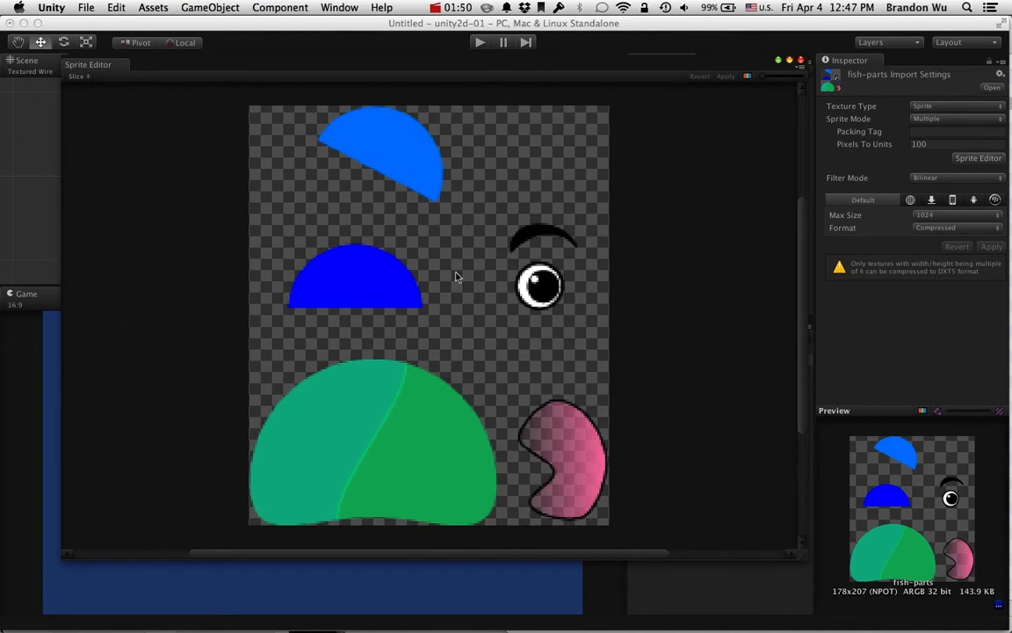
mouse_move(488, 69)
mouse_down()
mouse_move(463, 75)
mouse_move(482, 78)
mouse_up()
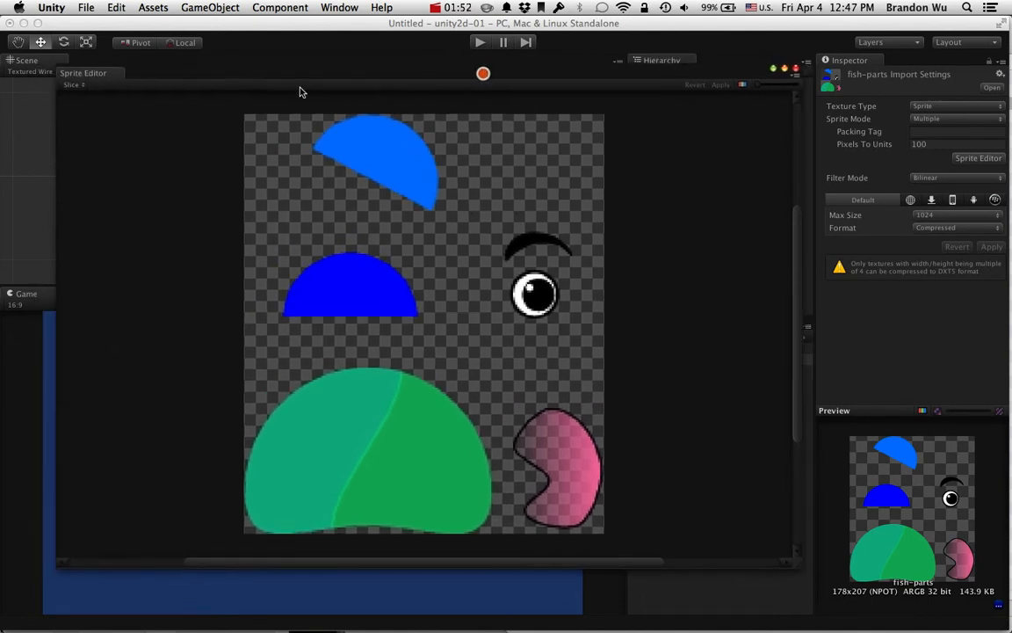
Step: Slice the fish-parts texture with the Grid type at a pixel size of 64 by 64 and a Center pivot
click(75, 84)
click(75, 85)
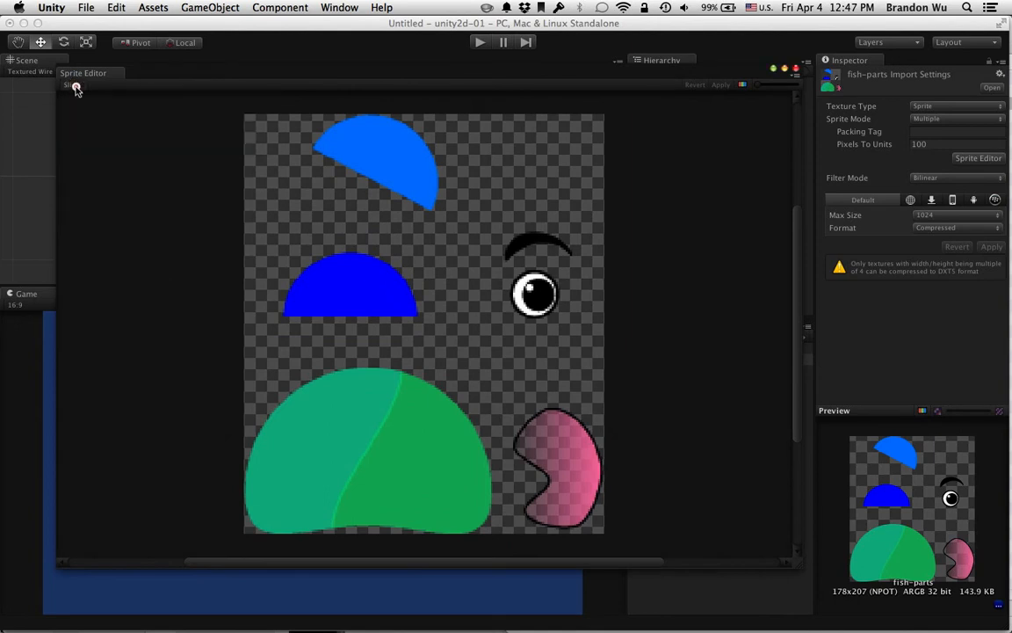
click(74, 83)
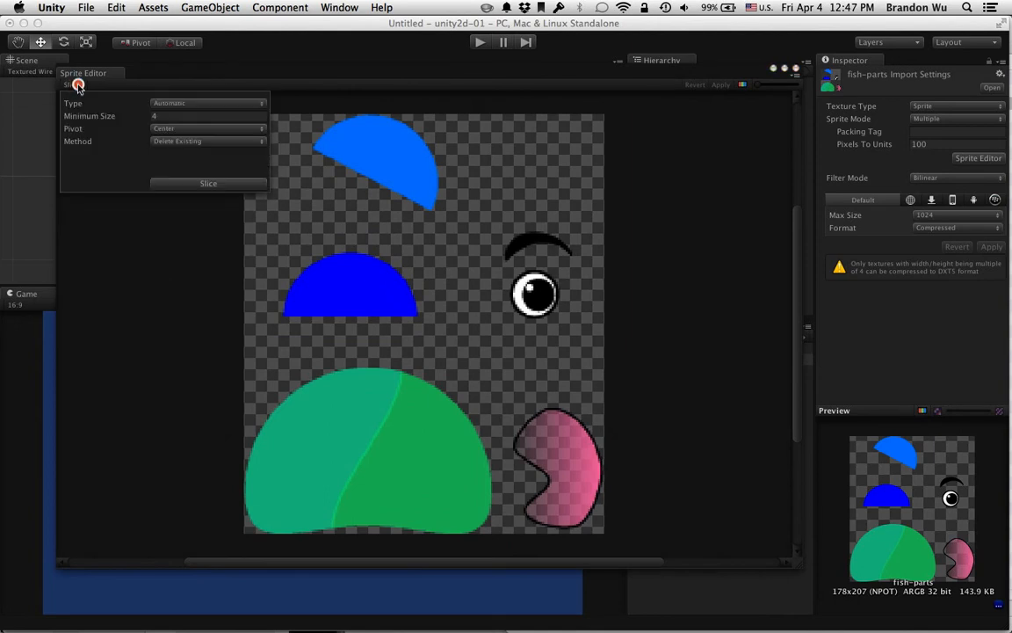
click(178, 103)
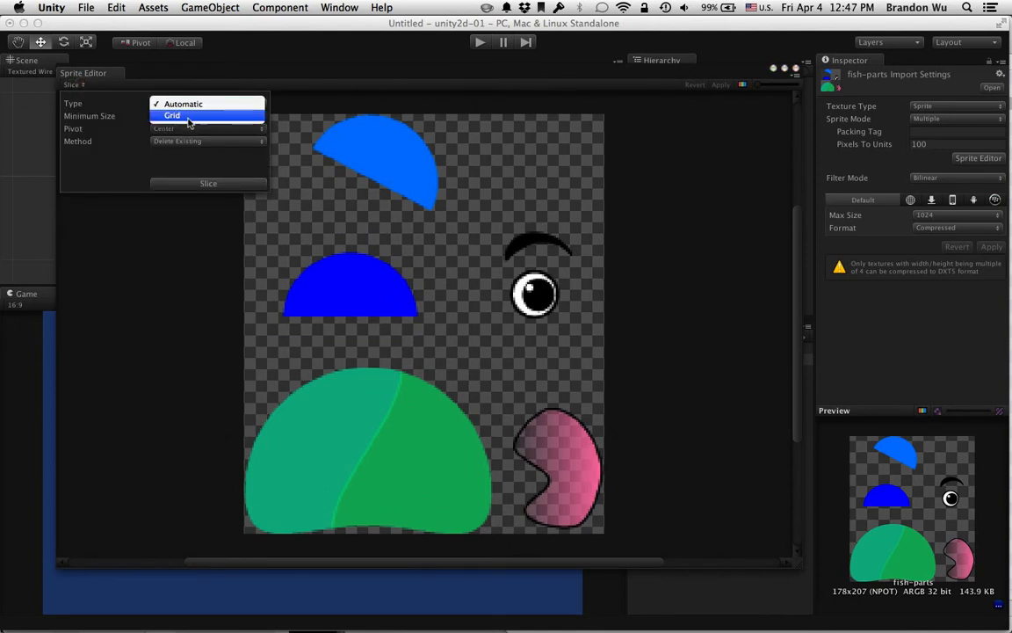
click(187, 116)
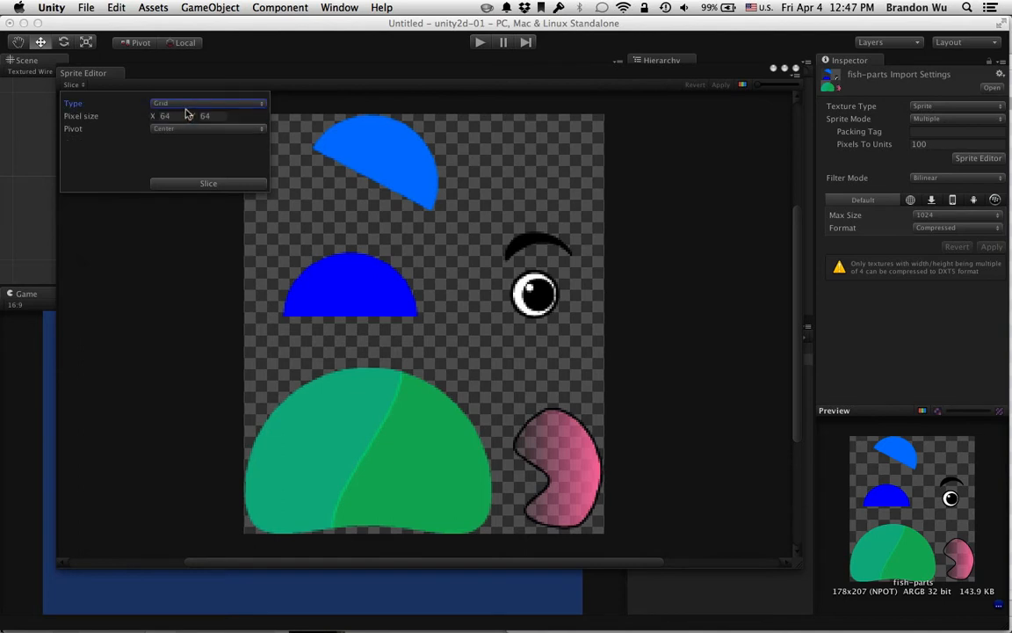
click(187, 185)
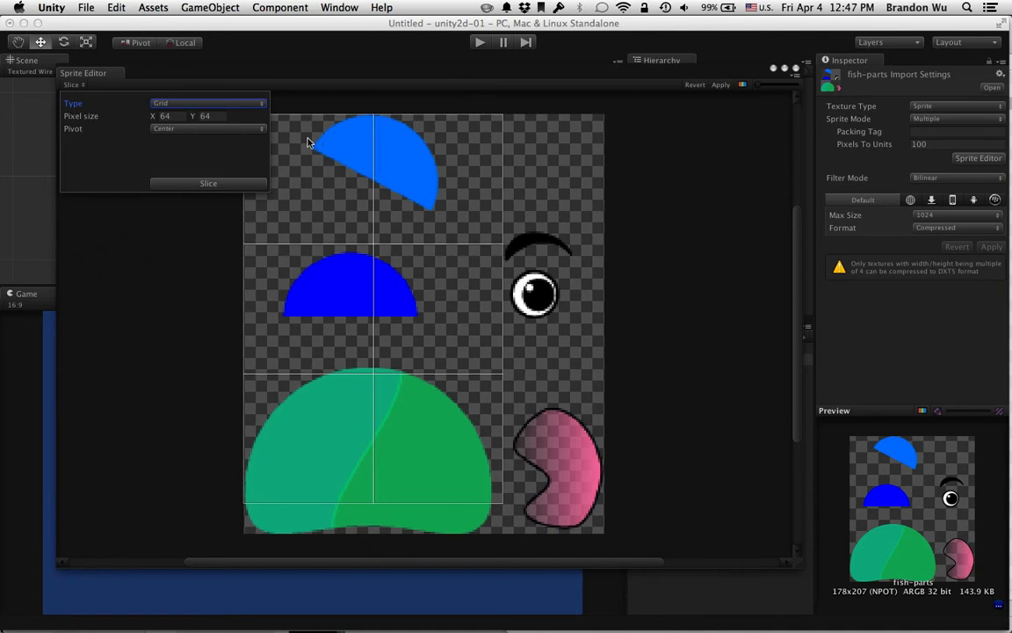
Step: Set the slicing type to Automatic and keep Delete Existing as the method for the fish-parts texture
click(233, 104)
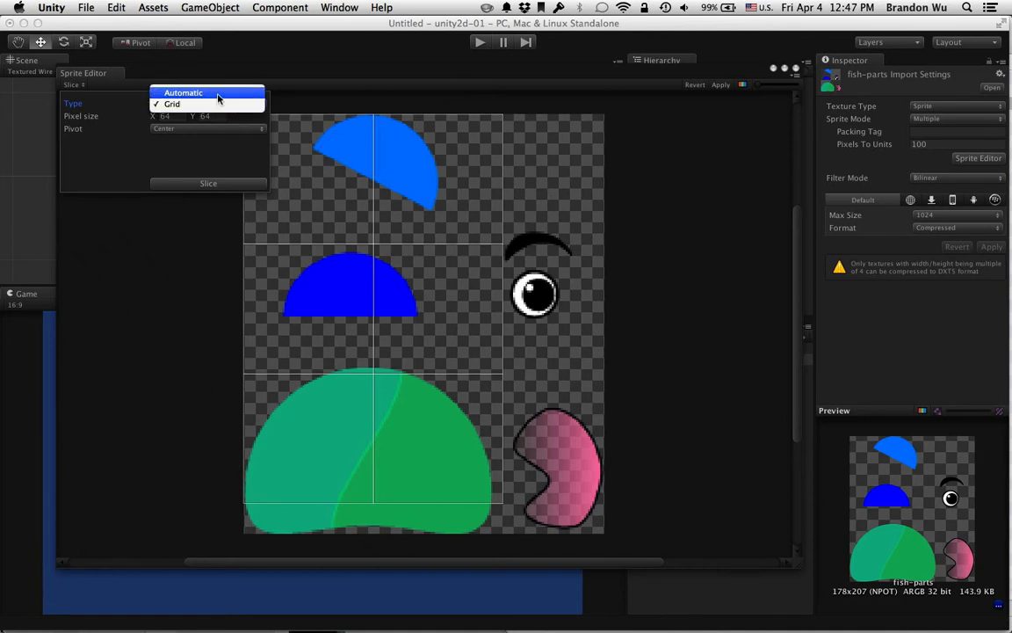
click(218, 94)
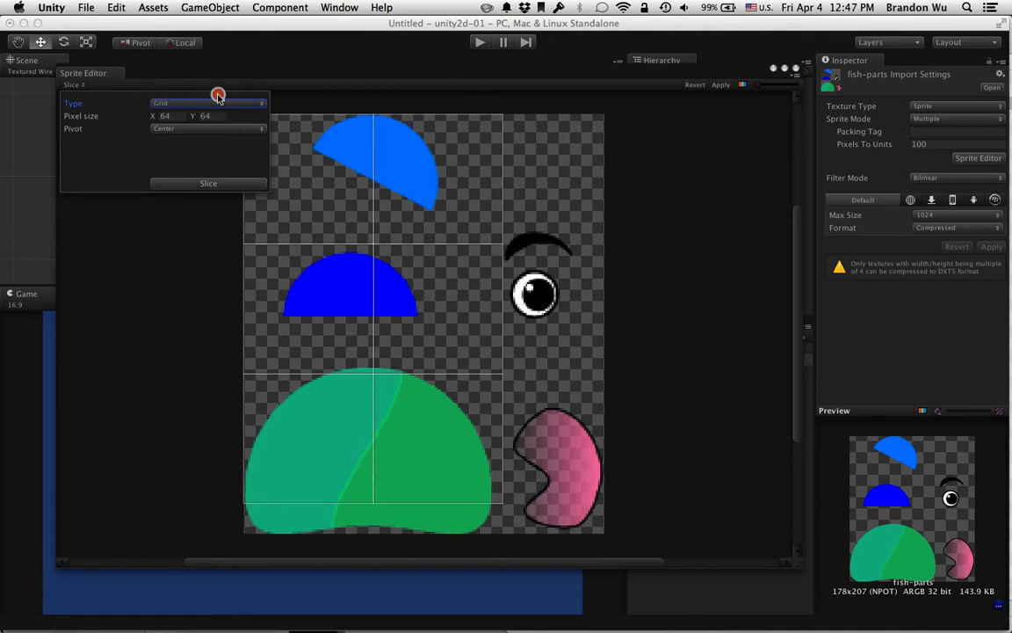
click(164, 103)
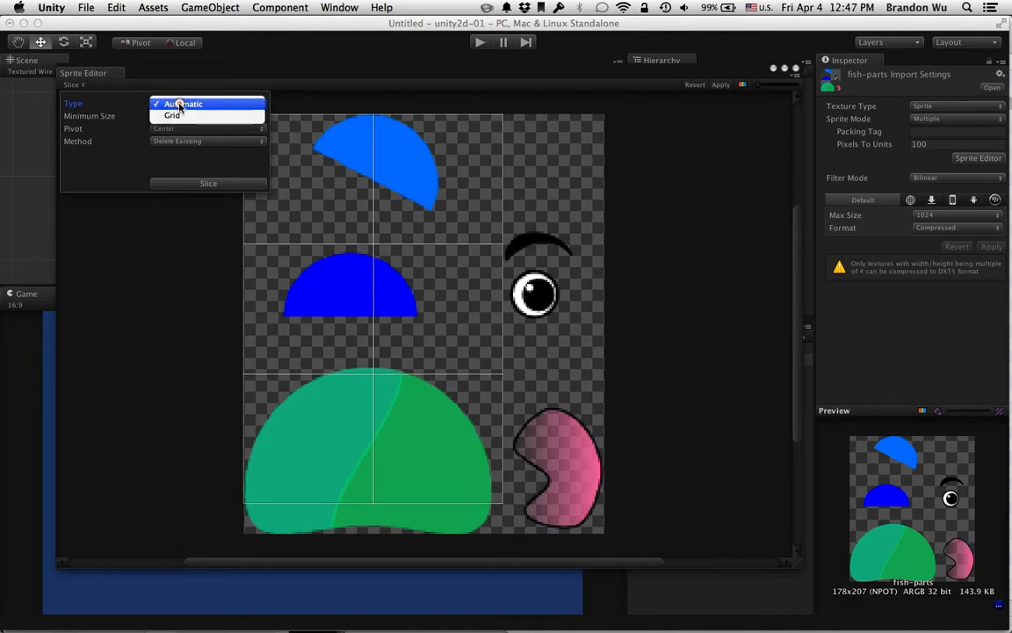
click(184, 104)
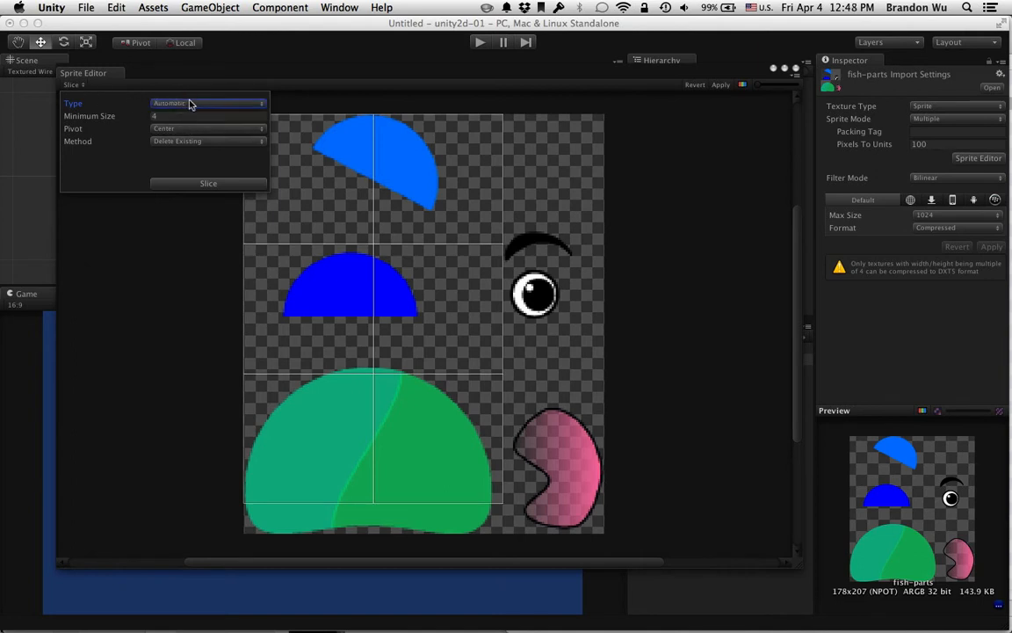
click(193, 104)
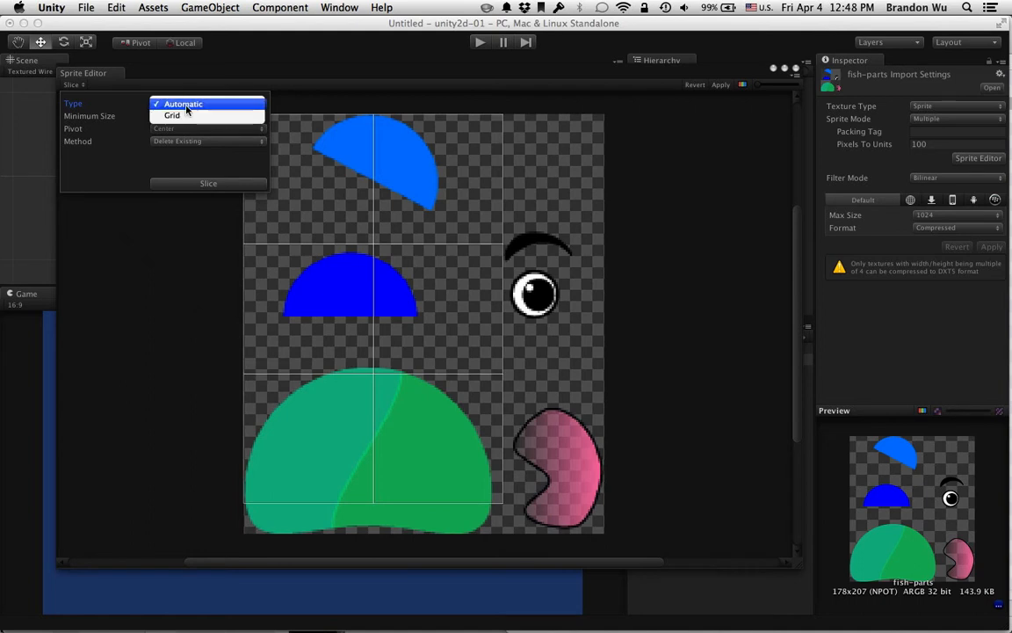
click(186, 104)
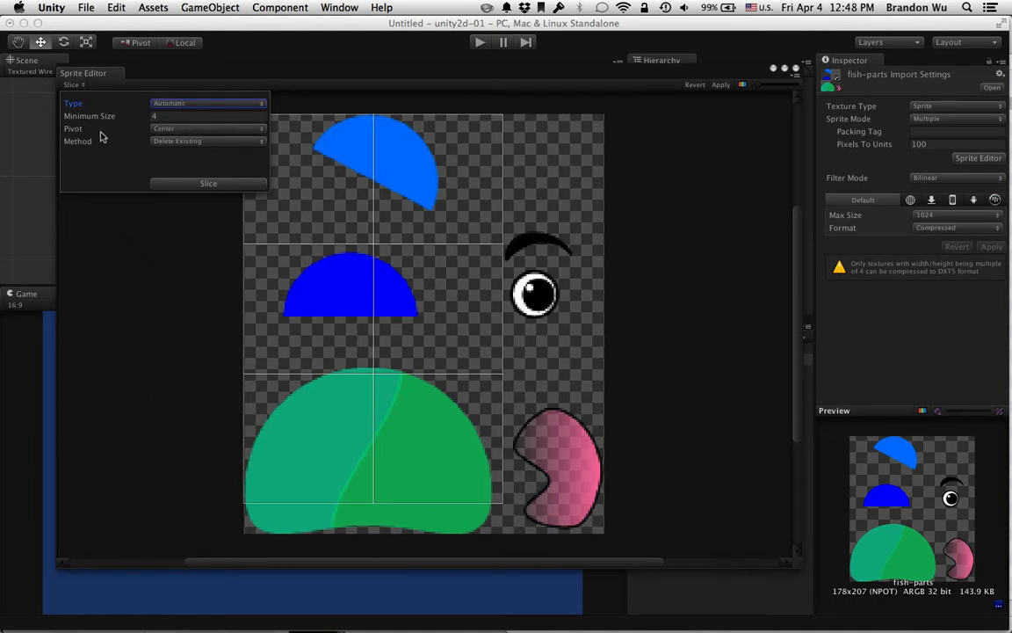
click(166, 141)
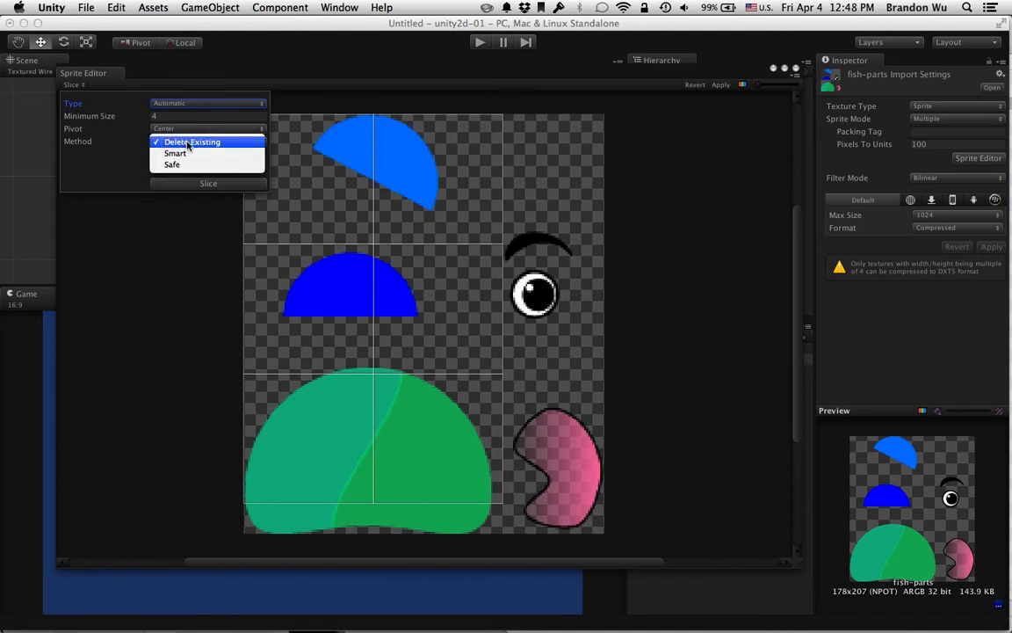
click(184, 142)
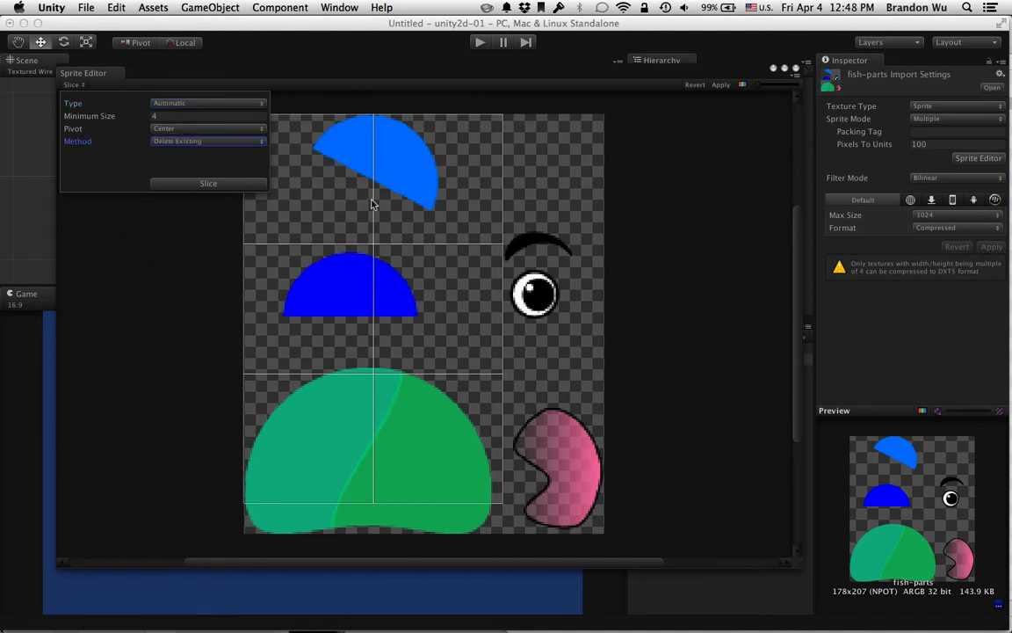
Step: Slice the fish-parts texture with the Automatic settings, and inspect the resulting sprite outlines one by one
click(244, 185)
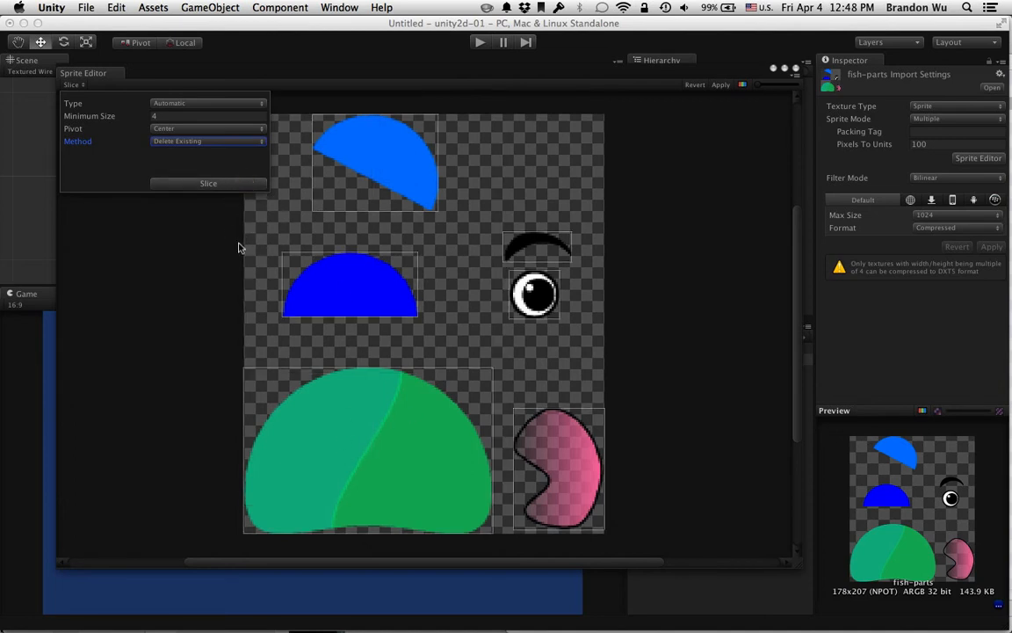
click(202, 227)
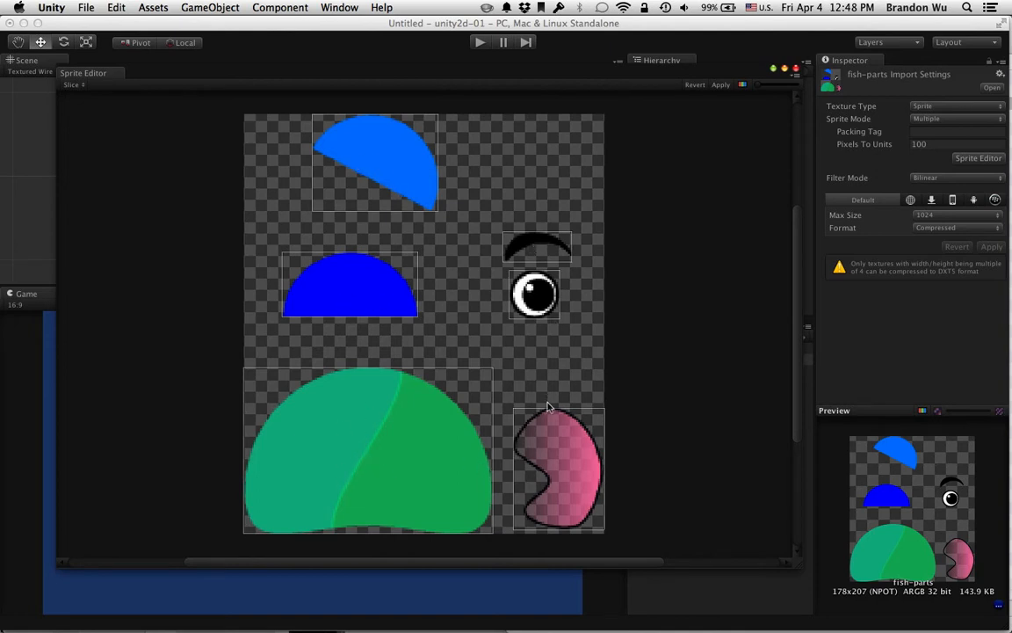
click(397, 172)
click(354, 268)
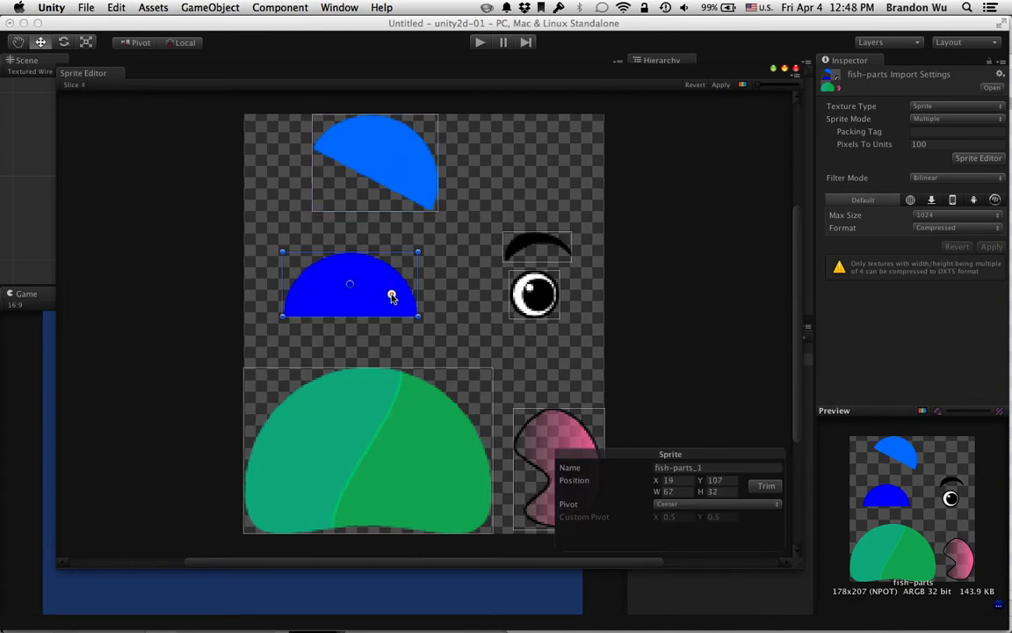
click(365, 417)
click(534, 295)
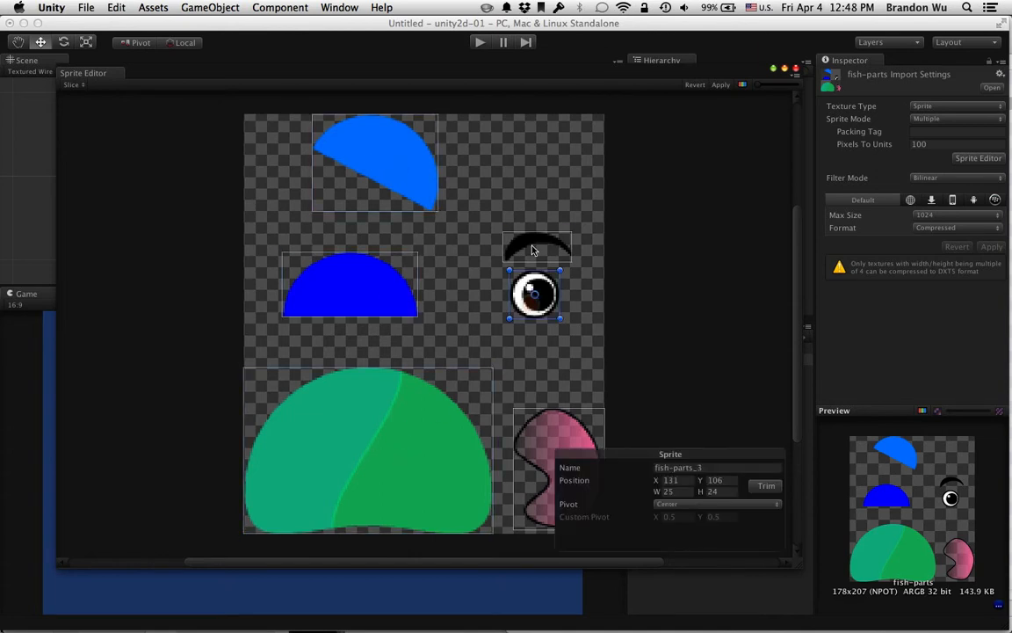
click(536, 246)
click(395, 170)
click(371, 291)
Step: Rename the light blue fin sprite as fish-parts_fin.L
click(388, 176)
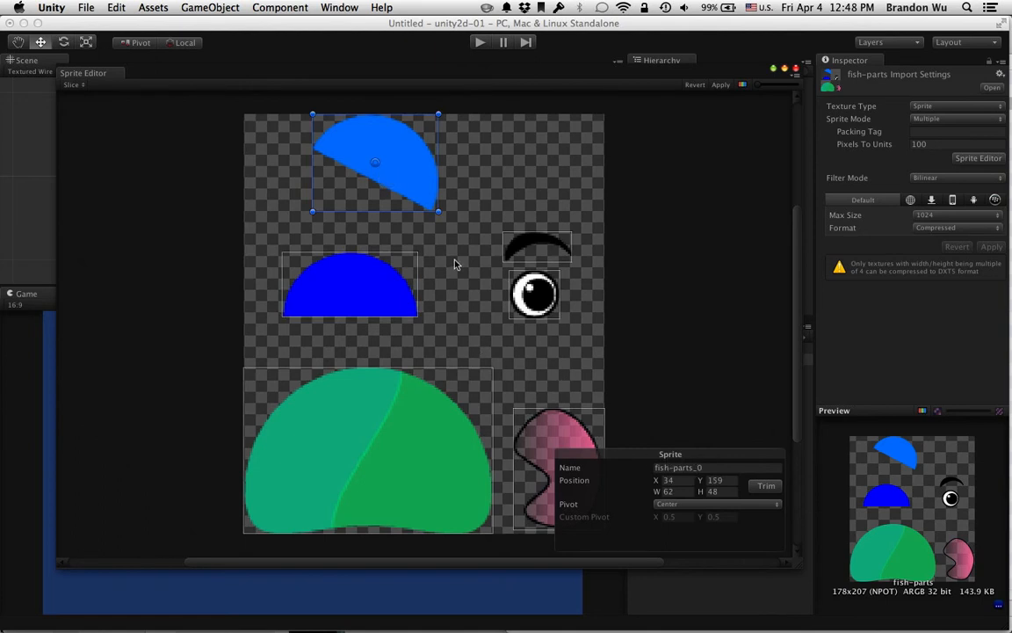
click(718, 467)
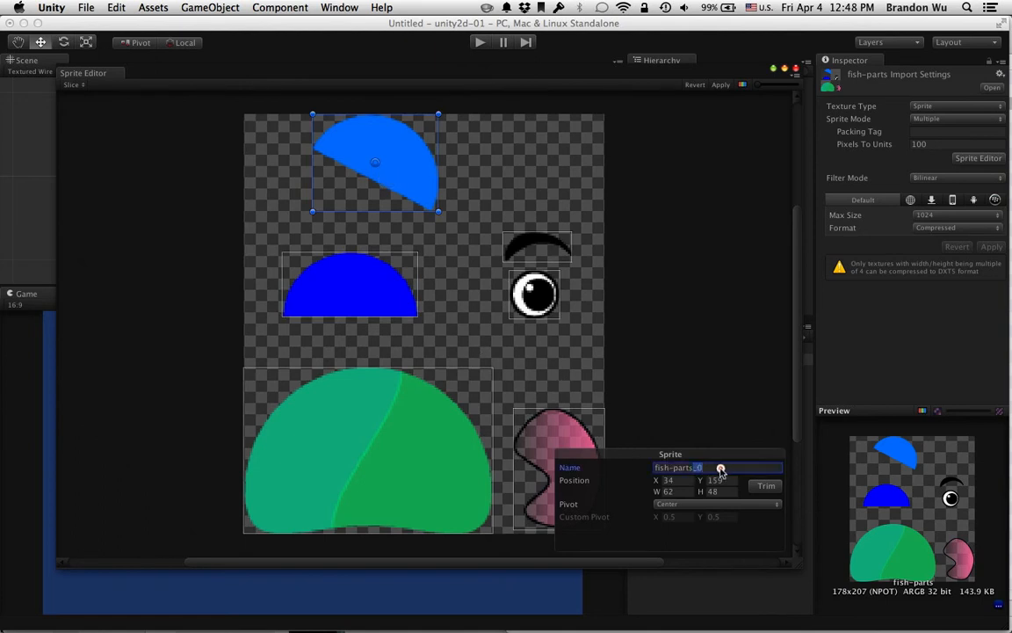
key(BackSpace)
text(fin)
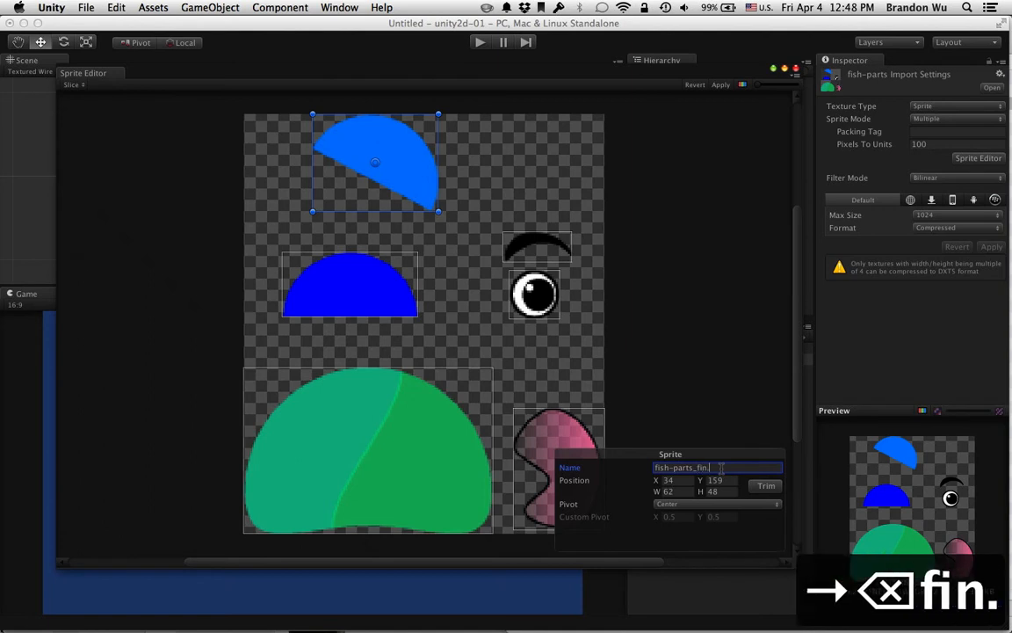
text(.)
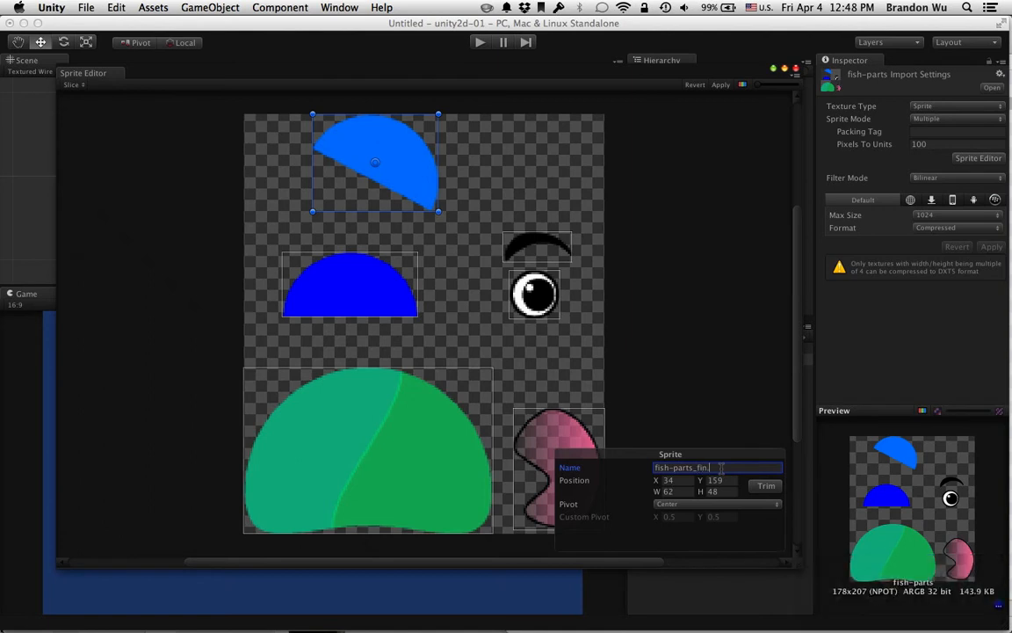
text(L)
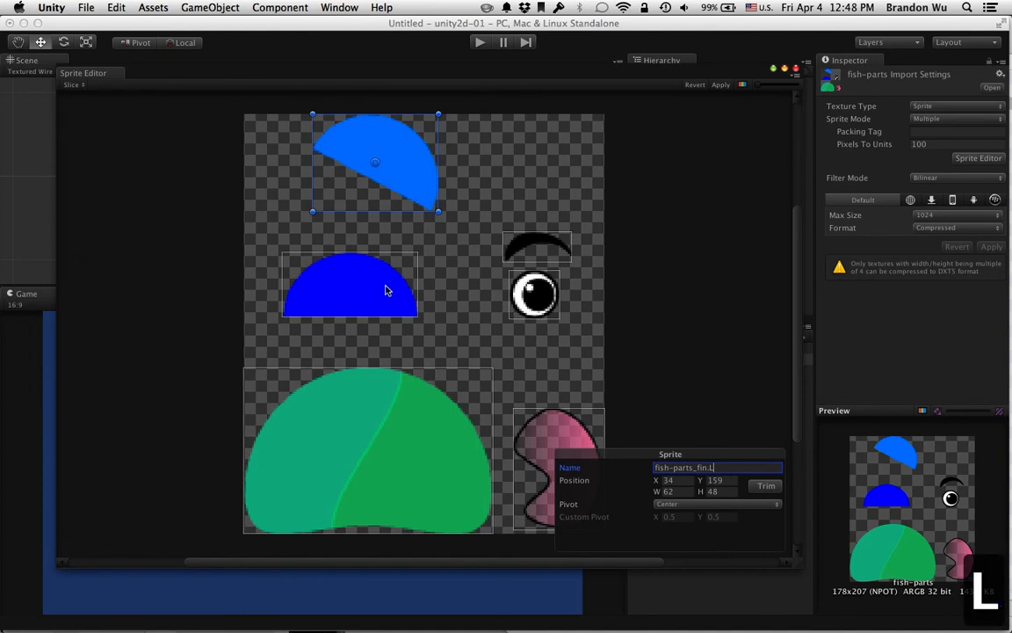
Step: Rename the dark blue fin sprite as fish-parts_fin.R
click(385, 290)
click(708, 467)
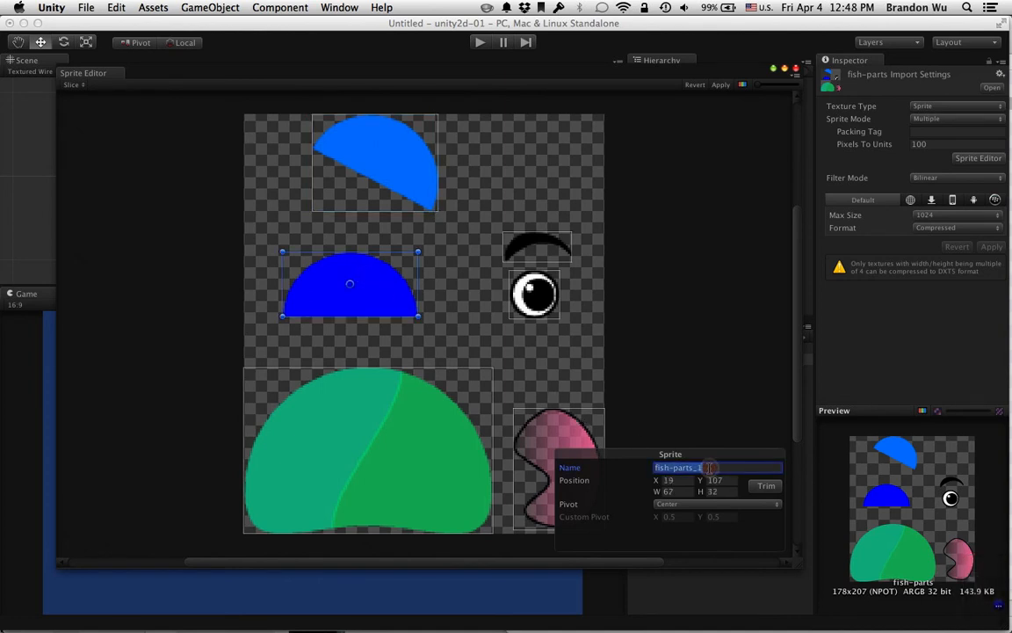
key(Right)
key(BackSpace)
text(fin.R)
key(Return)
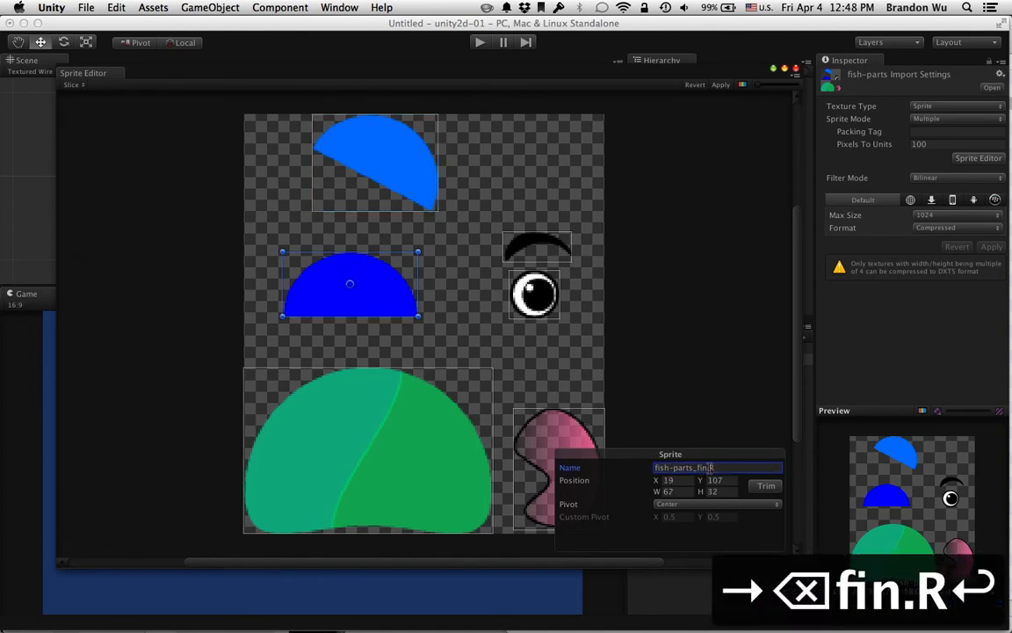
Step: Rename the green body sprite as fish-parts_body
click(341, 418)
click(735, 474)
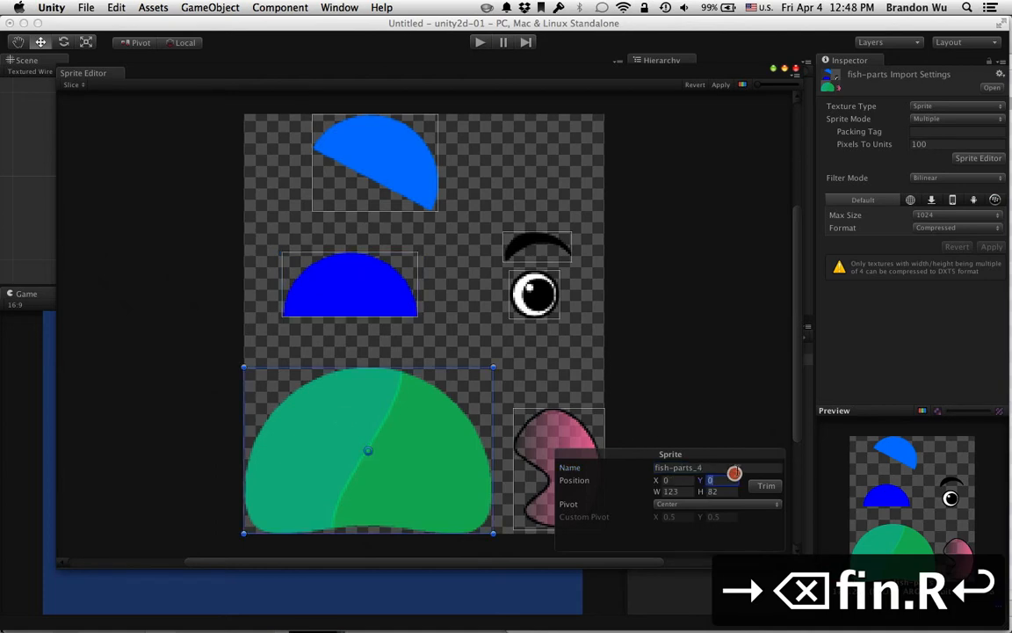
click(741, 468)
key(BackSpace)
text(body)
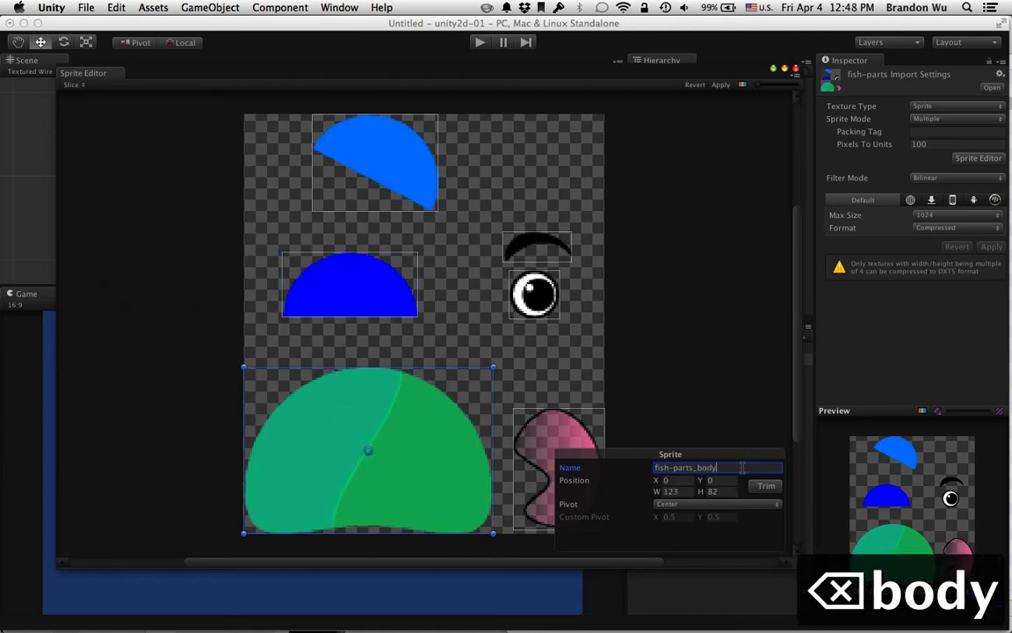
key(Return)
Step: Rename the black arched sprite above the eye as fish-parts_eyebrow
click(506, 235)
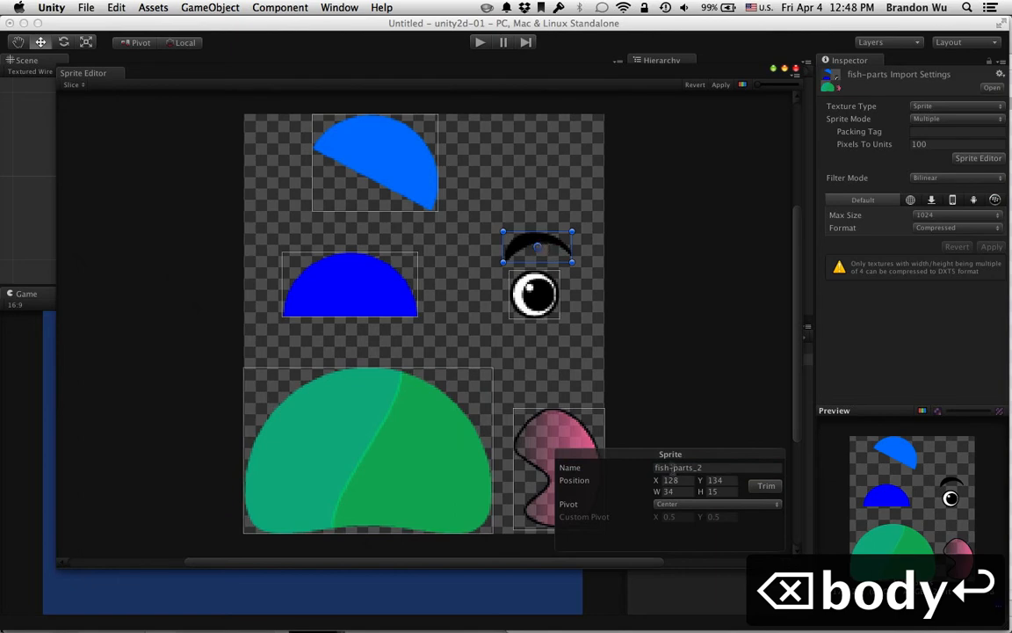
click(733, 468)
click(732, 469)
key(BackSpace)
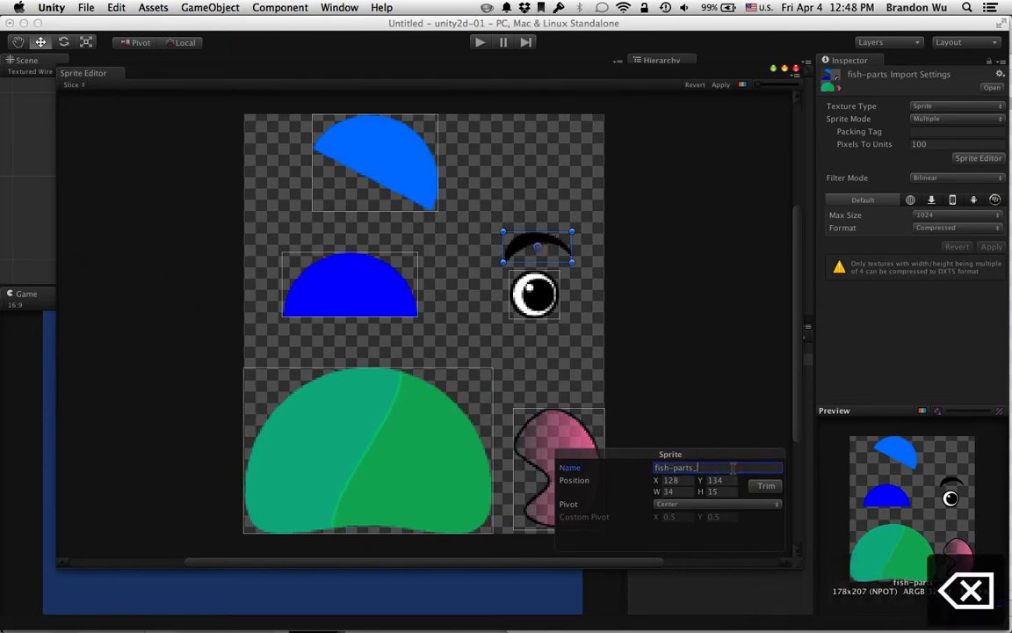
text(eyebrow)
key(Return)
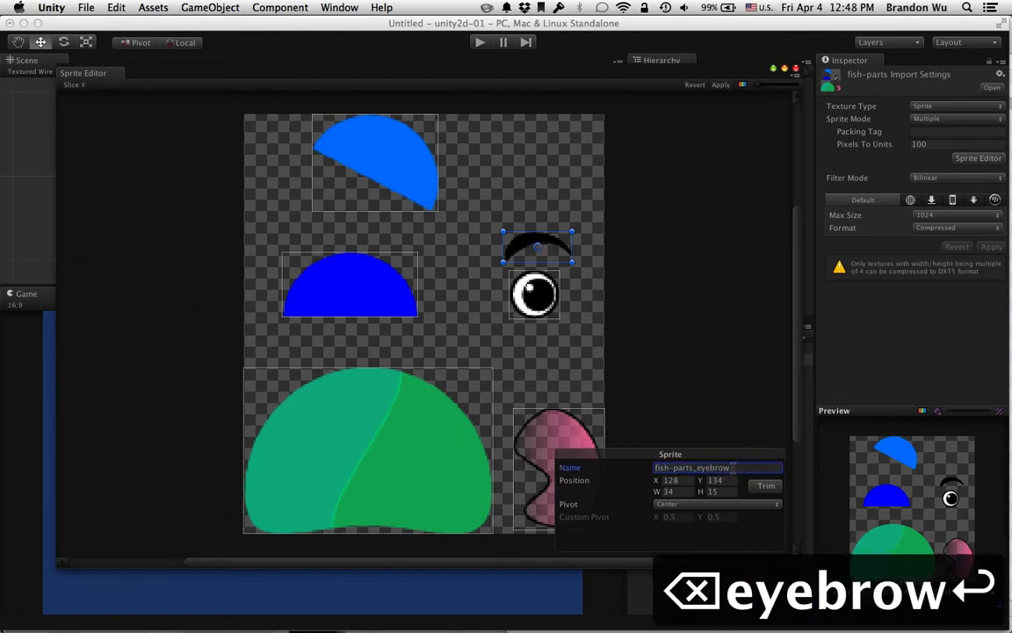
Step: Rename the eye sprite as fish-parts_eye
click(538, 301)
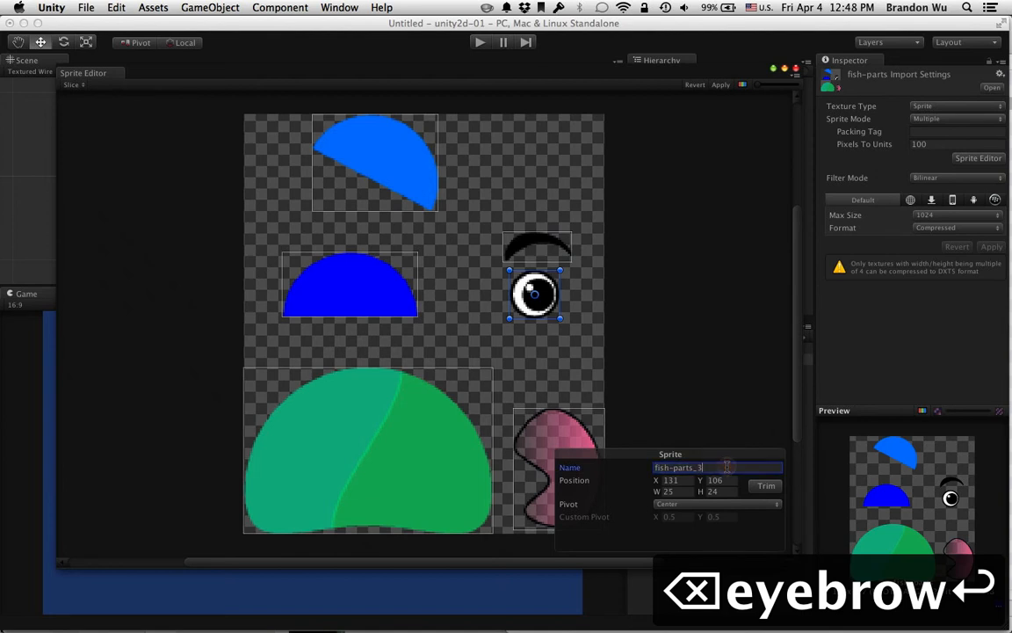
key(BackSpace)
text(eye)
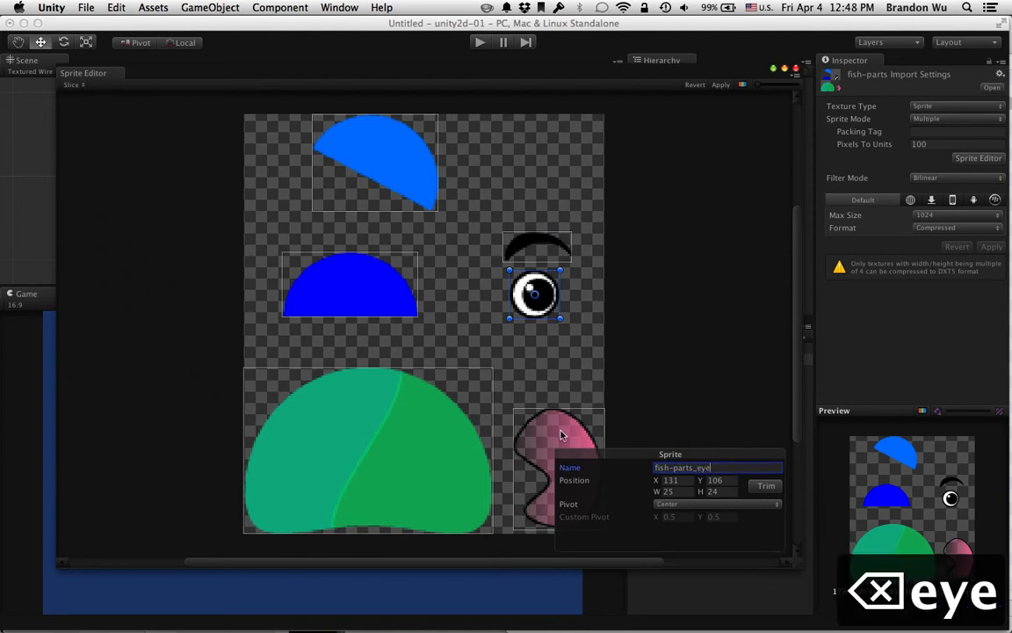
Step: Rename the pink tail sprite as fish-parts_tail and deselect it
click(562, 434)
click(727, 468)
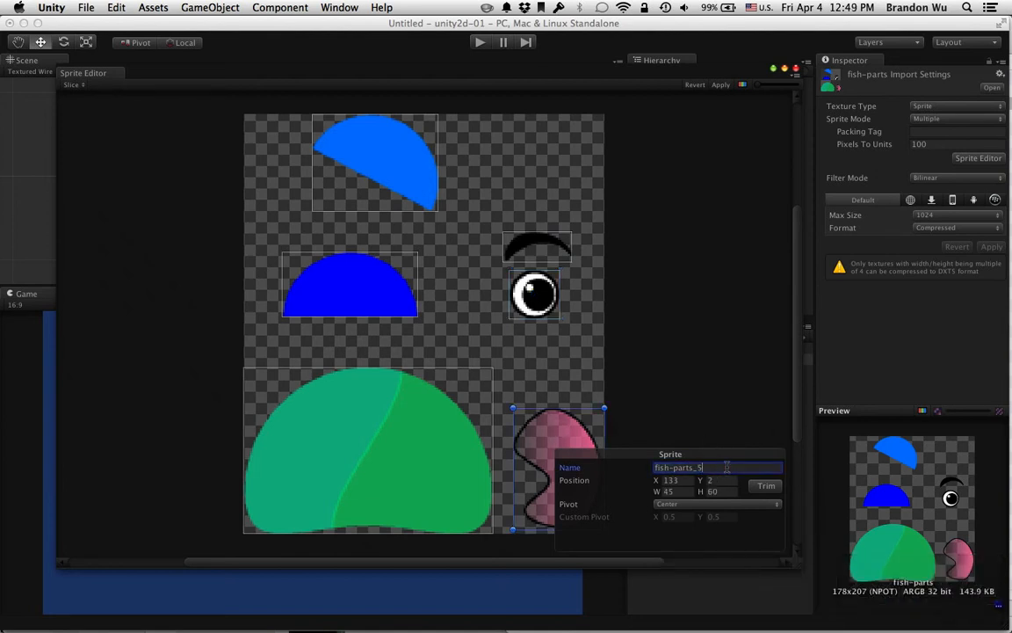
key(BackSpace)
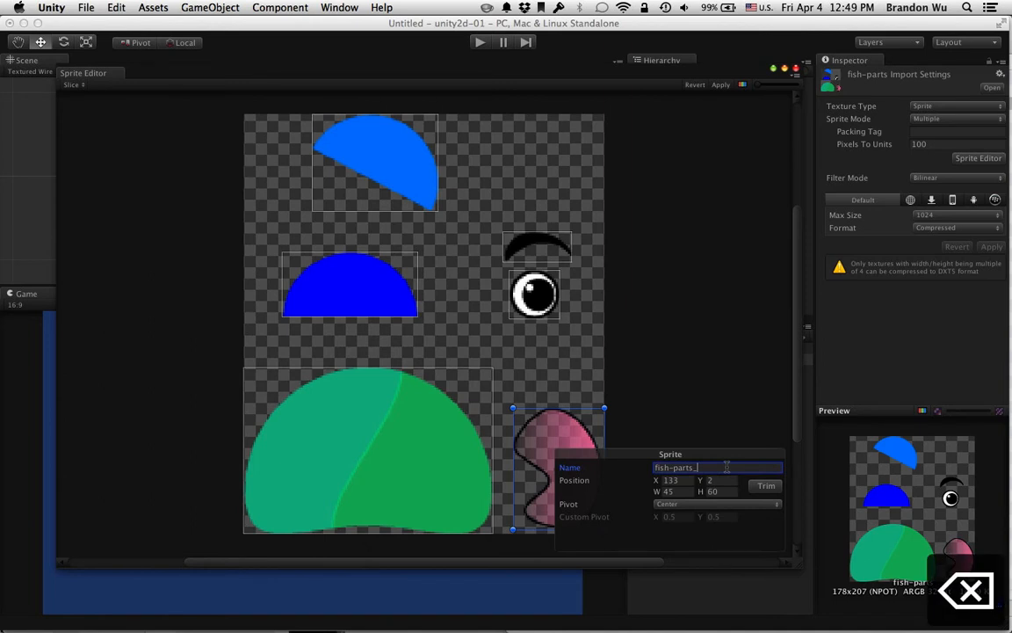
text(tail)
key(Return)
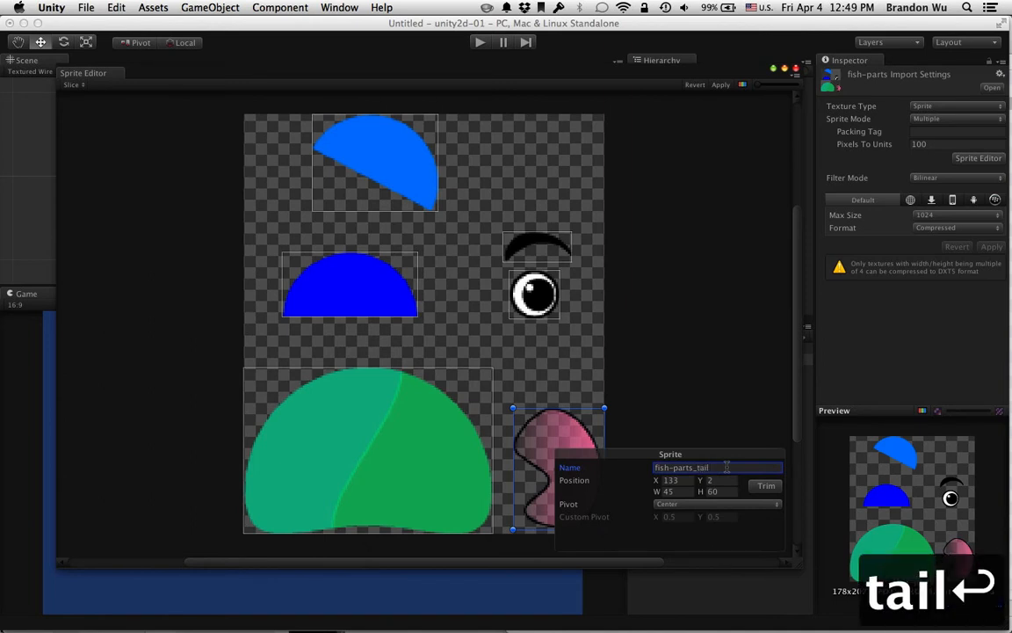
click(665, 370)
Step: Move the pivots of the dark blue and light blue fin sprites to their Bottom Right corners
click(359, 293)
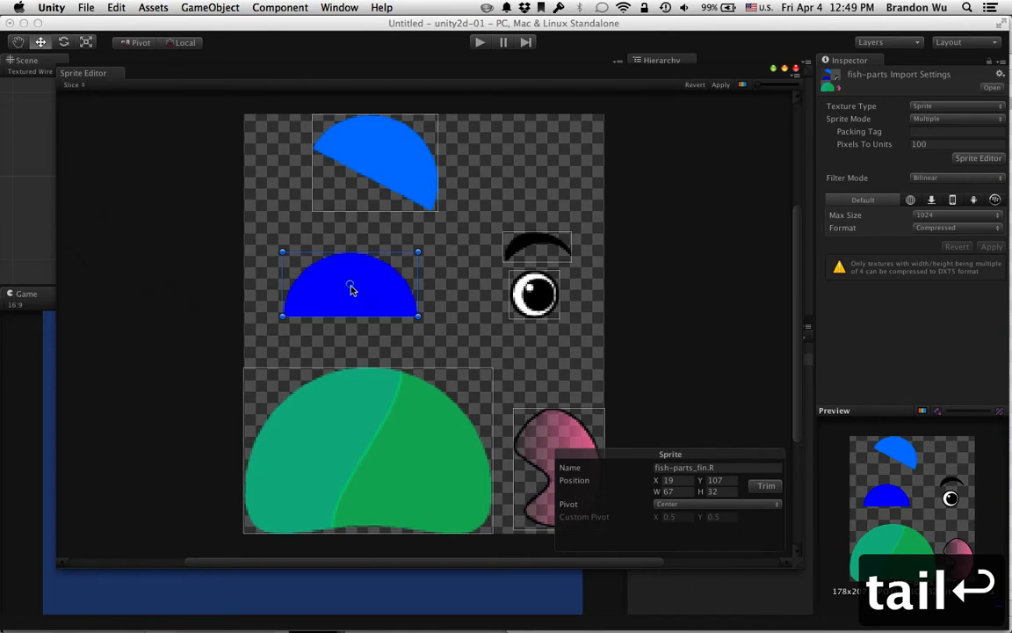
drag(350, 290, 418, 314)
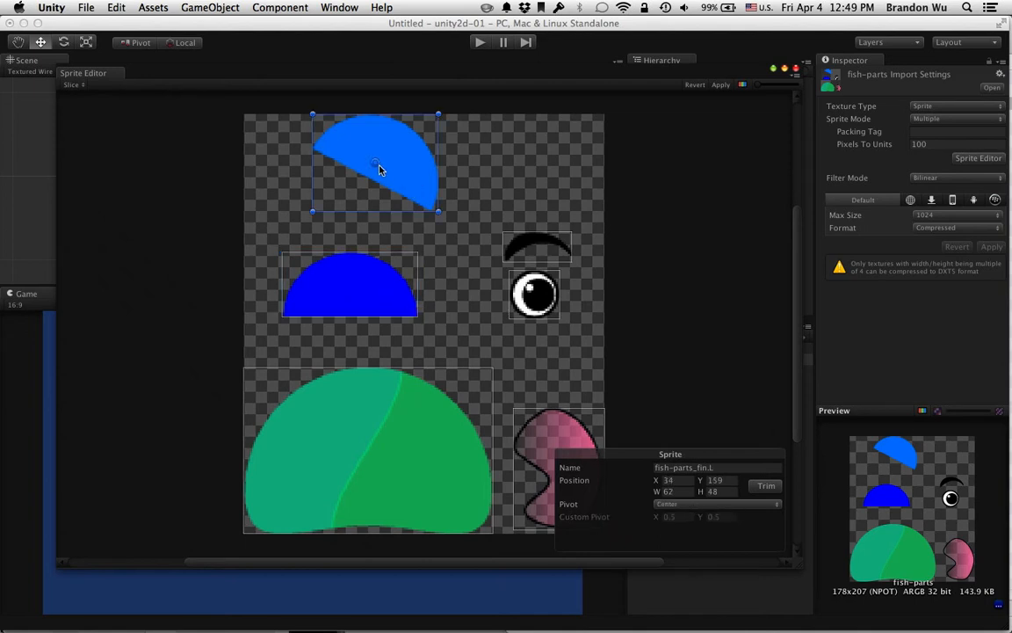
drag(377, 167, 441, 217)
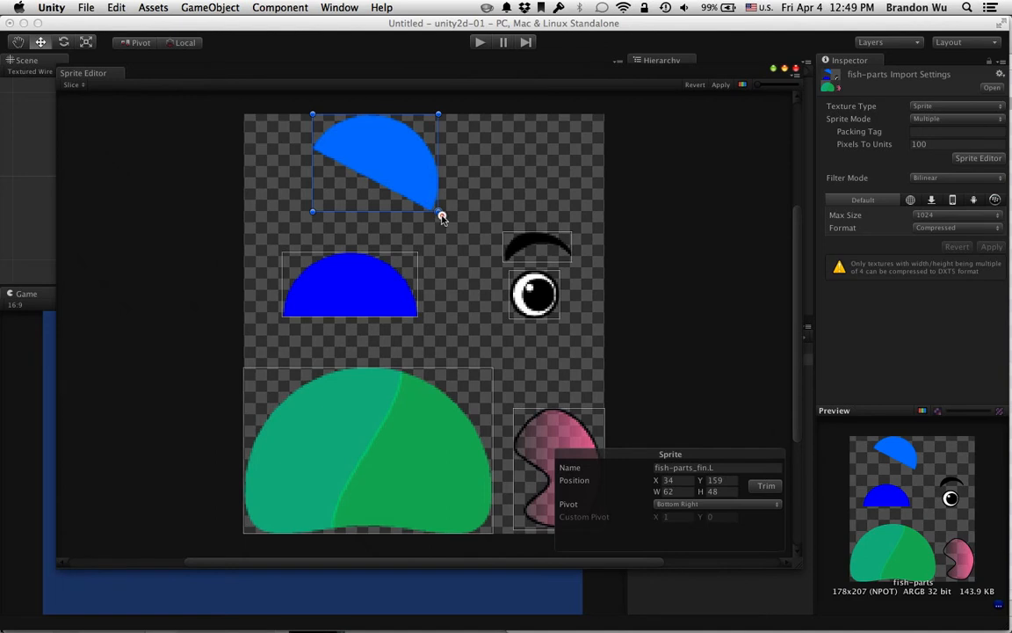
Step: Examine the pivot placement of the body, eye, eyebrow and tail sprites, bringing the tail clear of the sprite details overlay
click(403, 305)
click(385, 452)
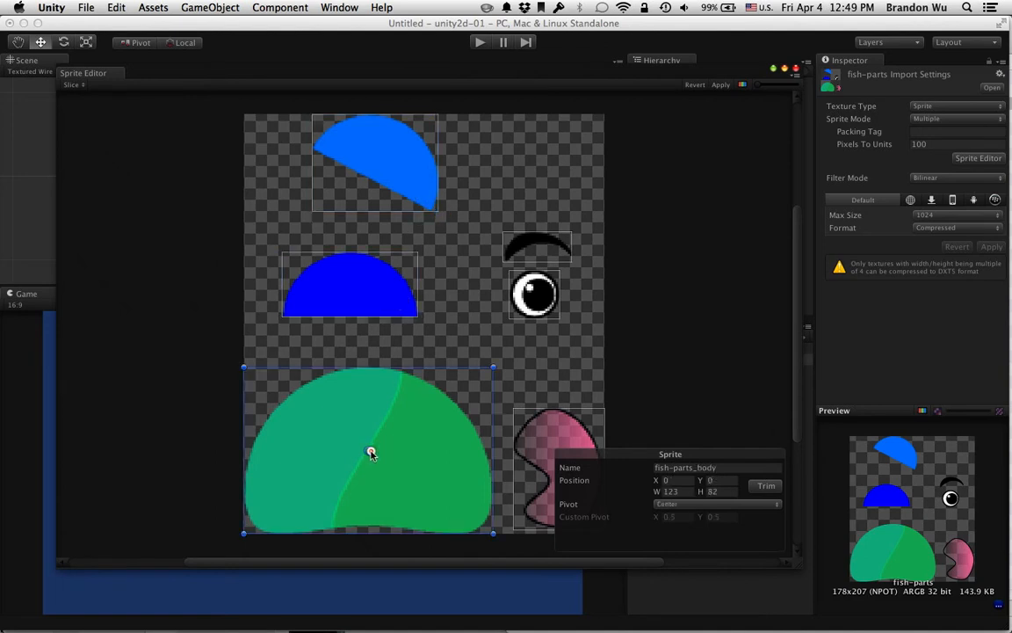
click(531, 286)
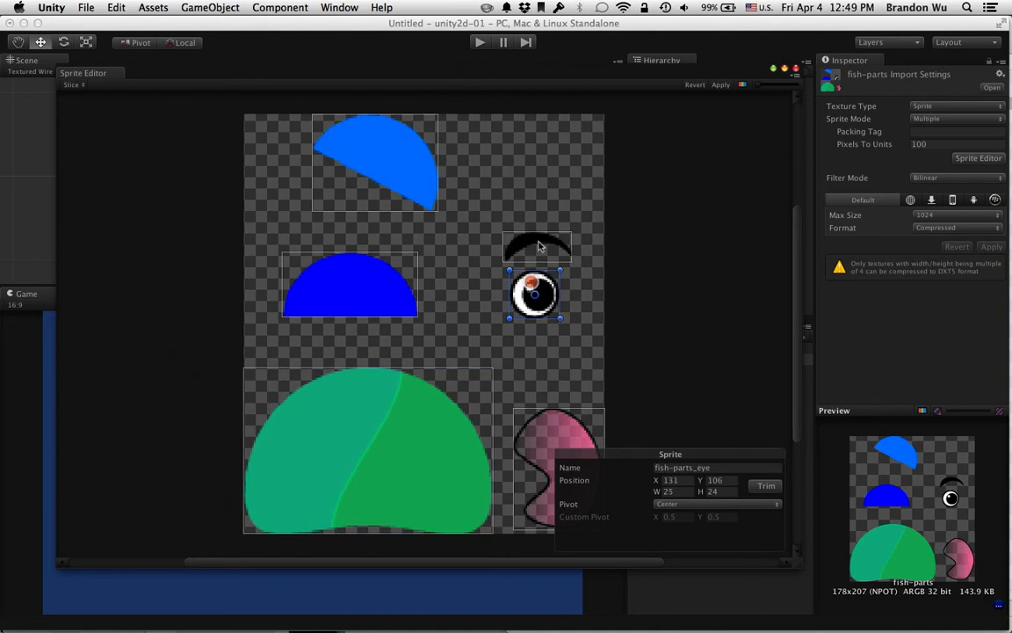
click(537, 250)
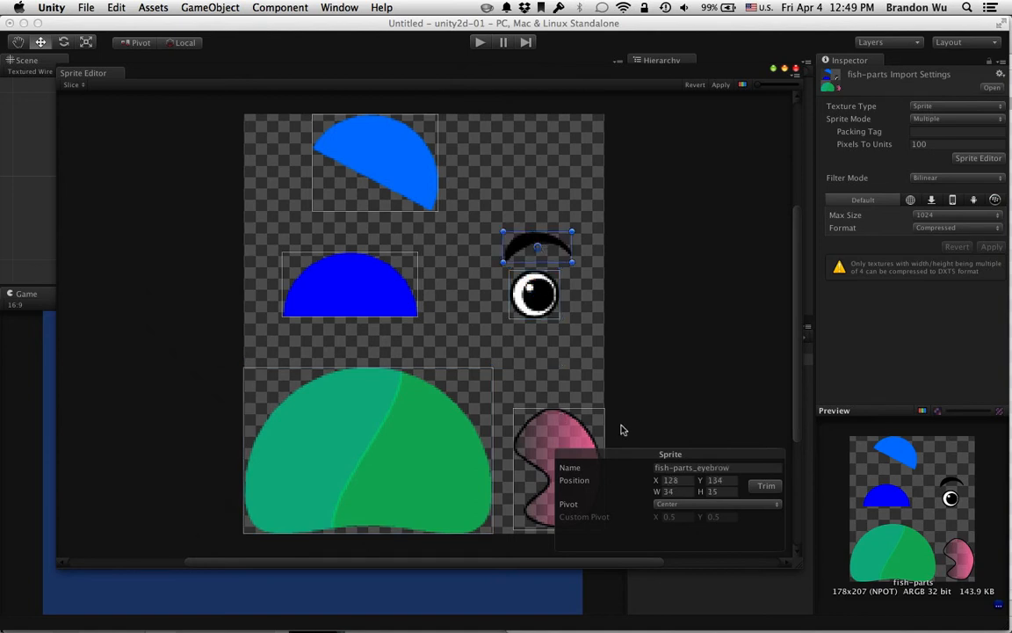
click(580, 442)
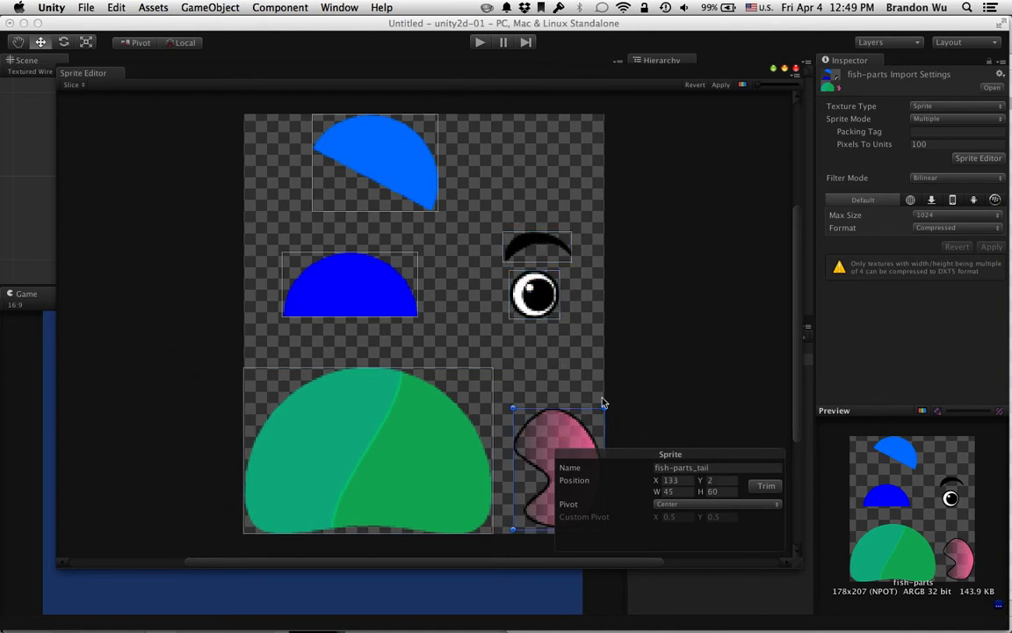
scroll(605, 397, up, 2)
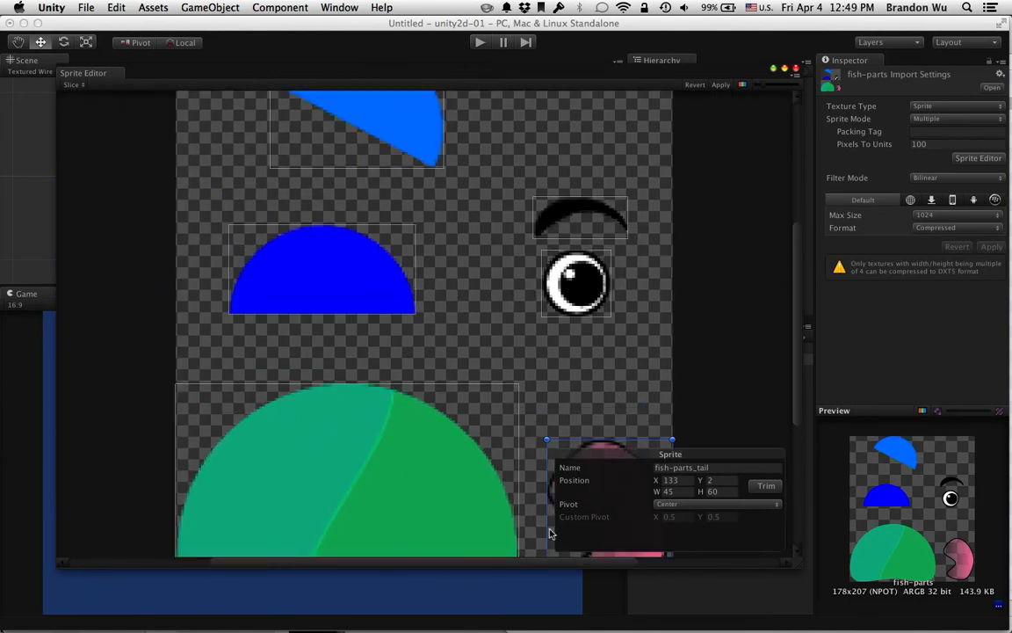
drag(569, 563, 716, 564)
scroll(481, 470, down, 3)
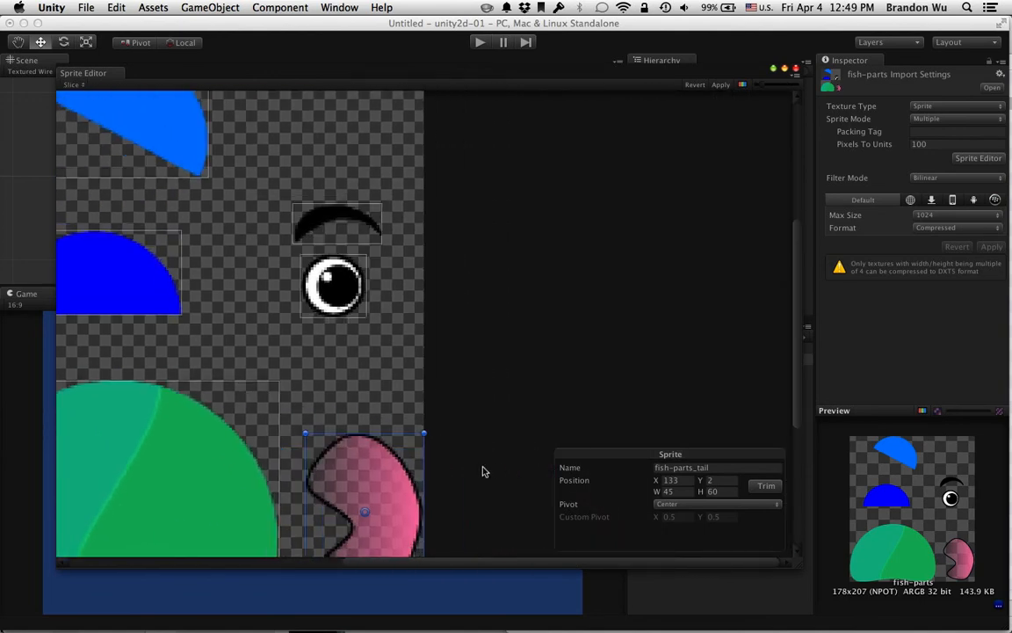
drag(380, 474, 475, 465)
click(608, 412)
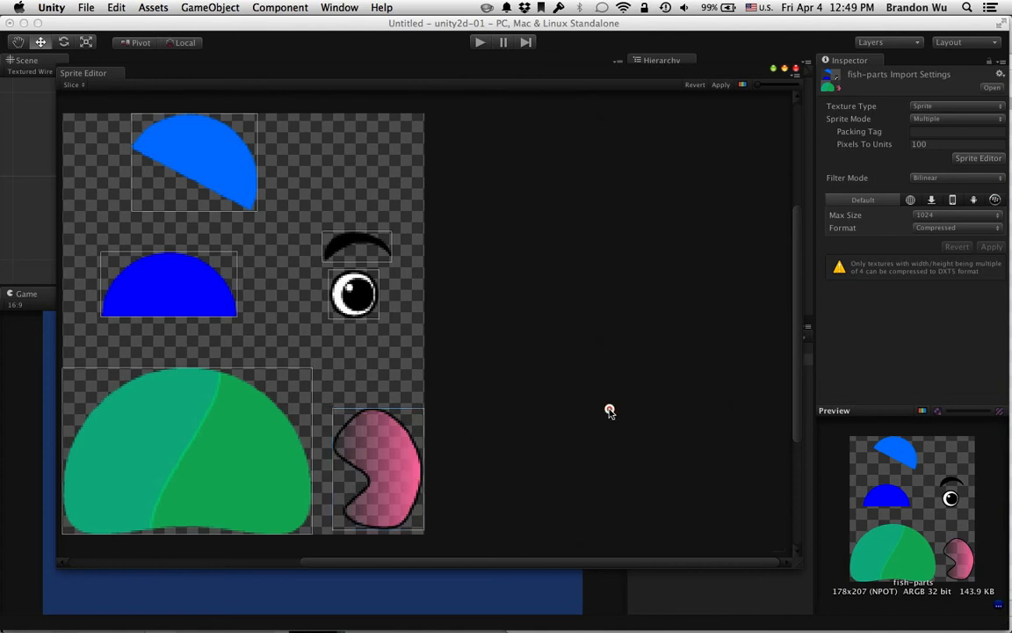
Step: Recheck the tail, eye and dark blue fin sprites by selecting them in turn
click(381, 470)
click(542, 414)
click(369, 303)
click(332, 219)
click(181, 266)
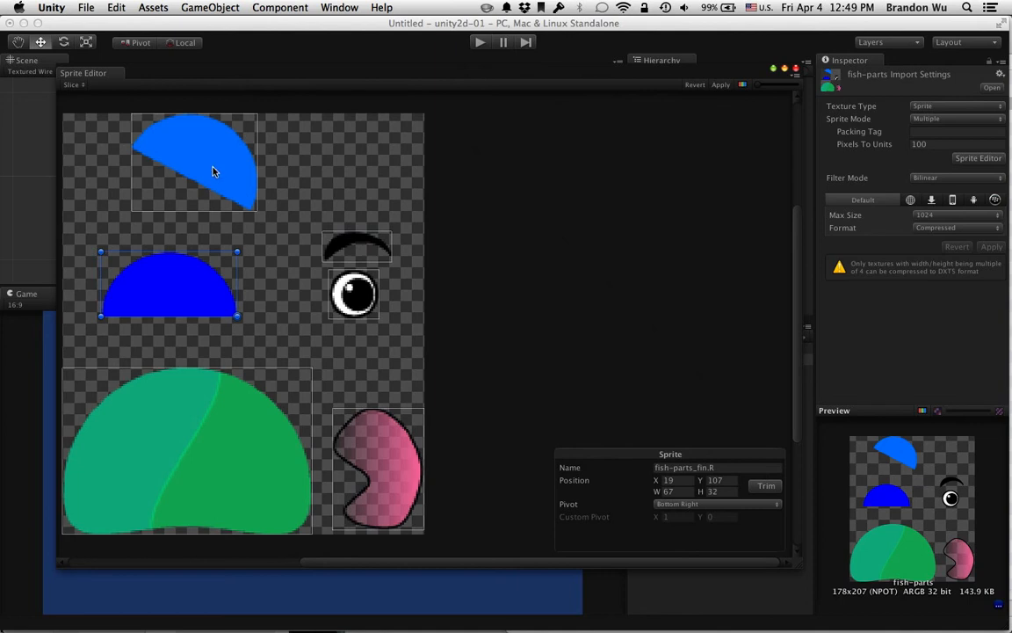
Step: Move the light blue fin's pivot slightly inside its lower-right corner, to a Custom pivot of about X 0.9, Y 0.05
click(213, 171)
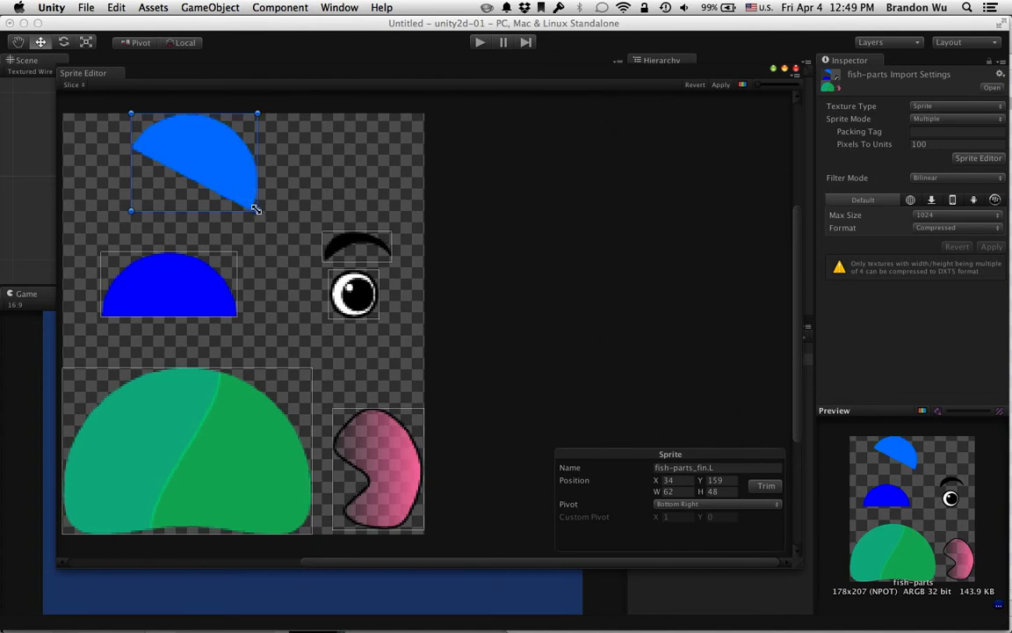
mouse_move(254, 209)
mouse_down()
mouse_move(233, 194)
mouse_move(246, 207)
mouse_up()
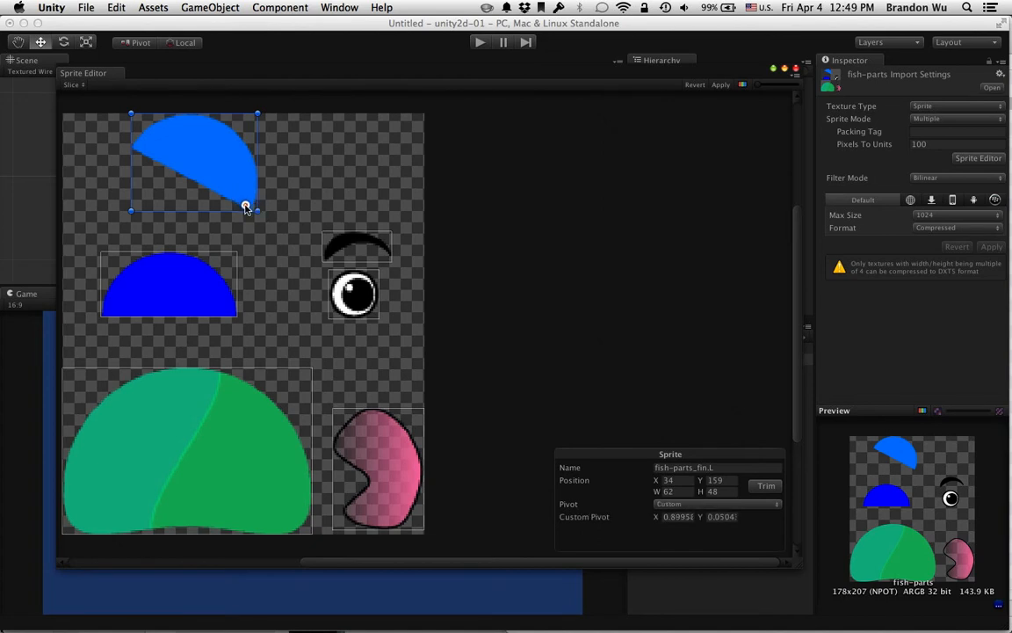
click(339, 197)
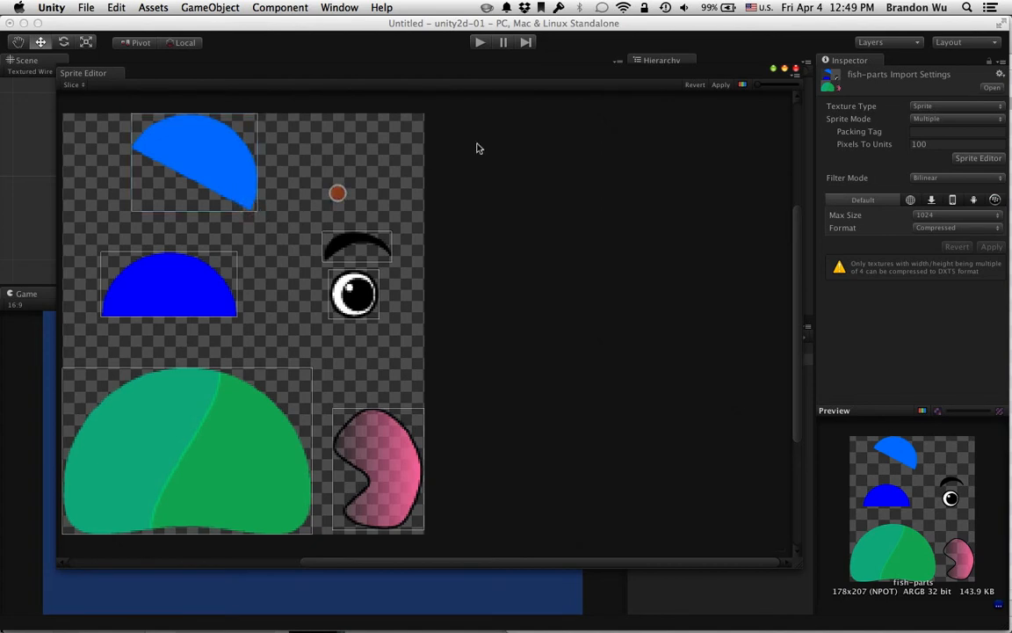
Step: Apply the sprite changes to the fish-parts sheet and close the Sprite Editor
click(722, 85)
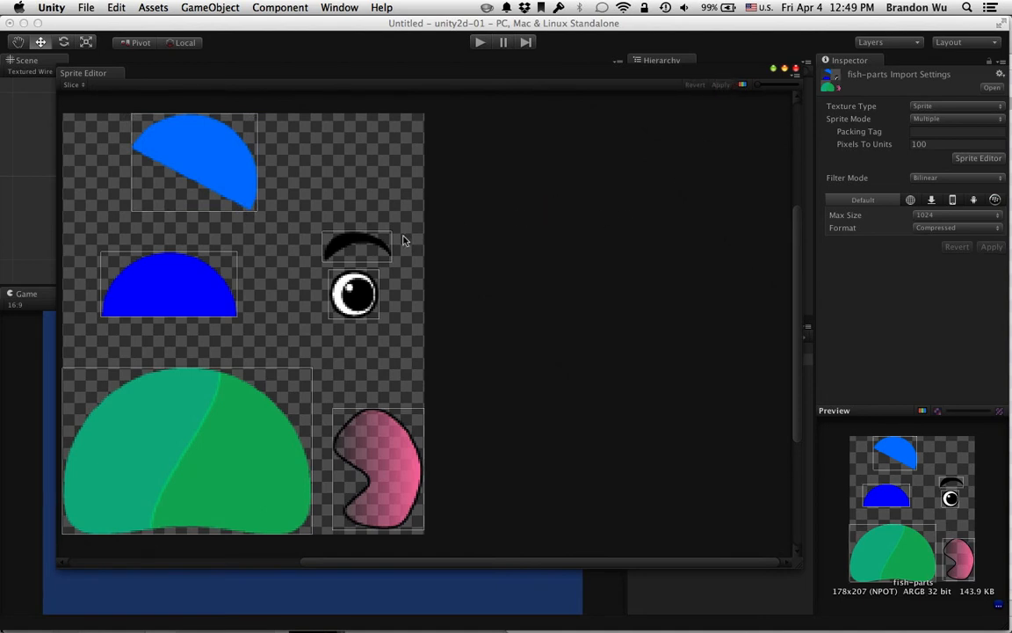
click(796, 68)
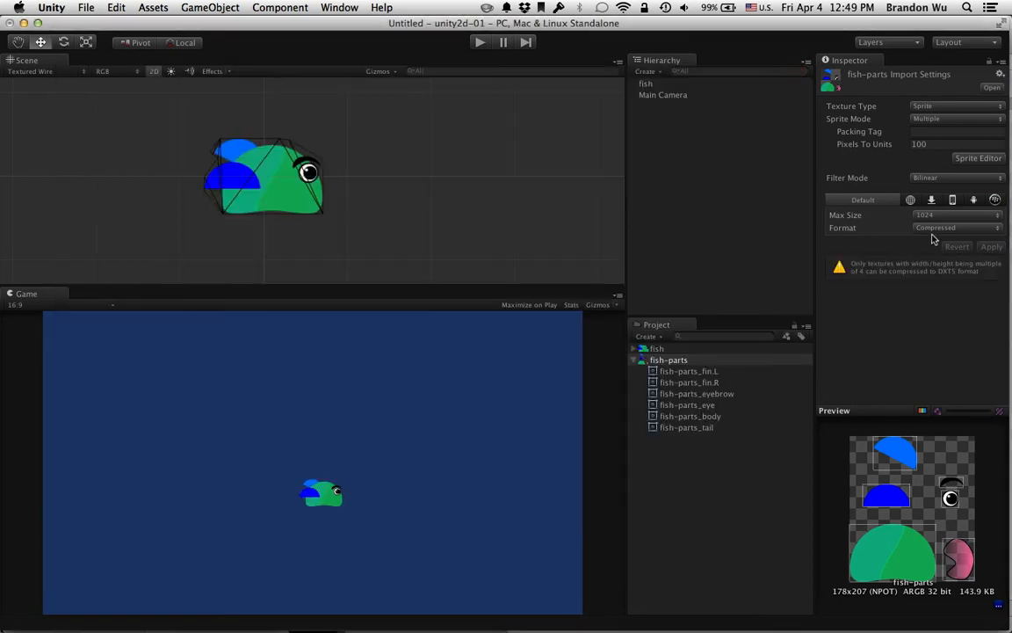
Step: Examine the sprites listed under fish-parts one by one, checking their names and pivots
click(688, 360)
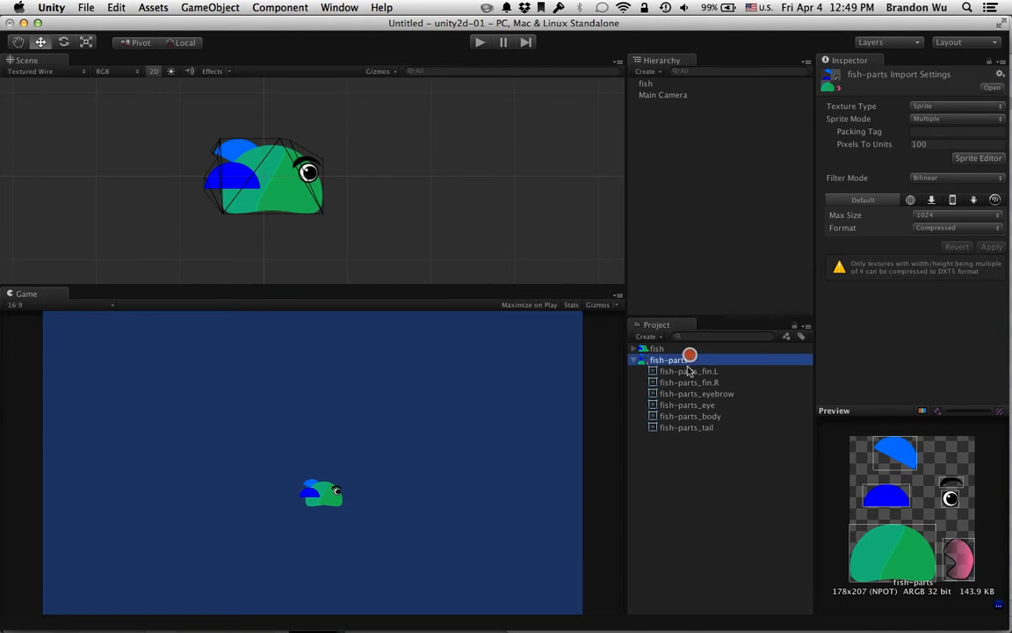
click(688, 382)
click(664, 360)
click(667, 371)
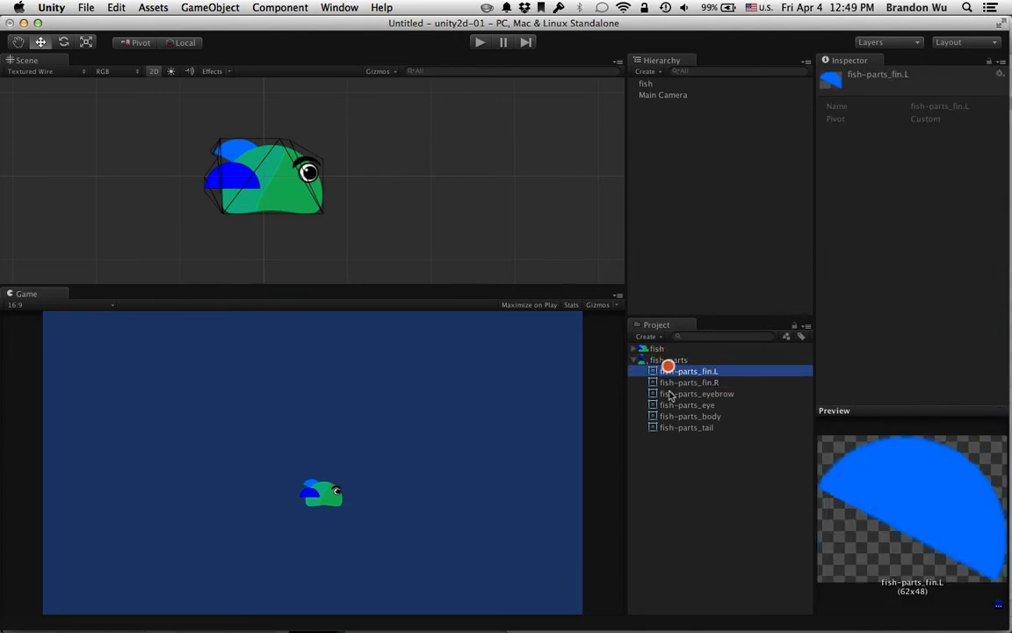
click(668, 382)
click(669, 405)
click(675, 415)
click(684, 426)
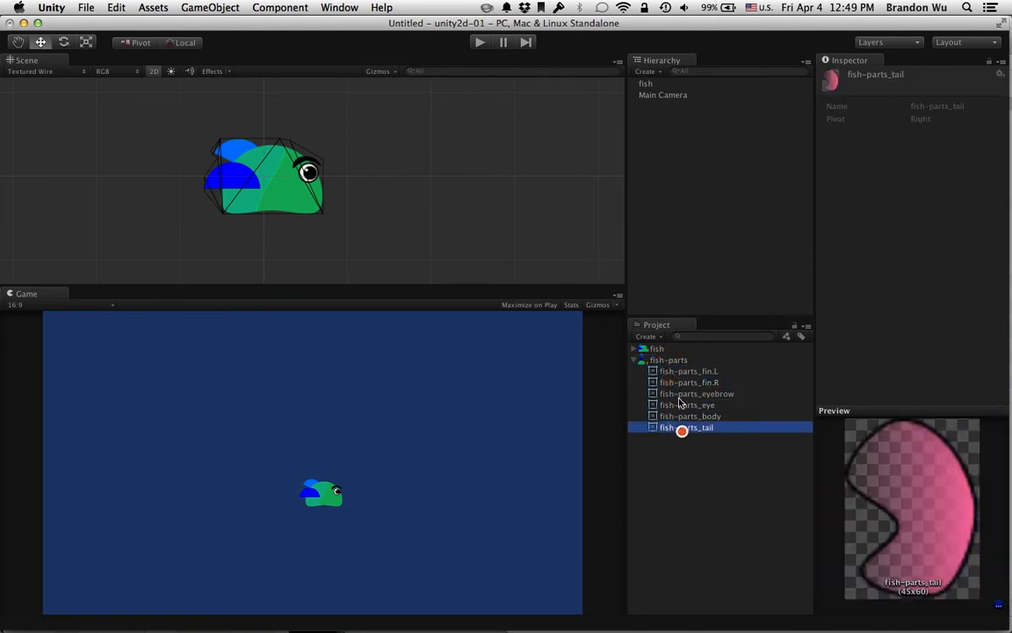
click(673, 382)
click(675, 371)
click(677, 404)
click(692, 443)
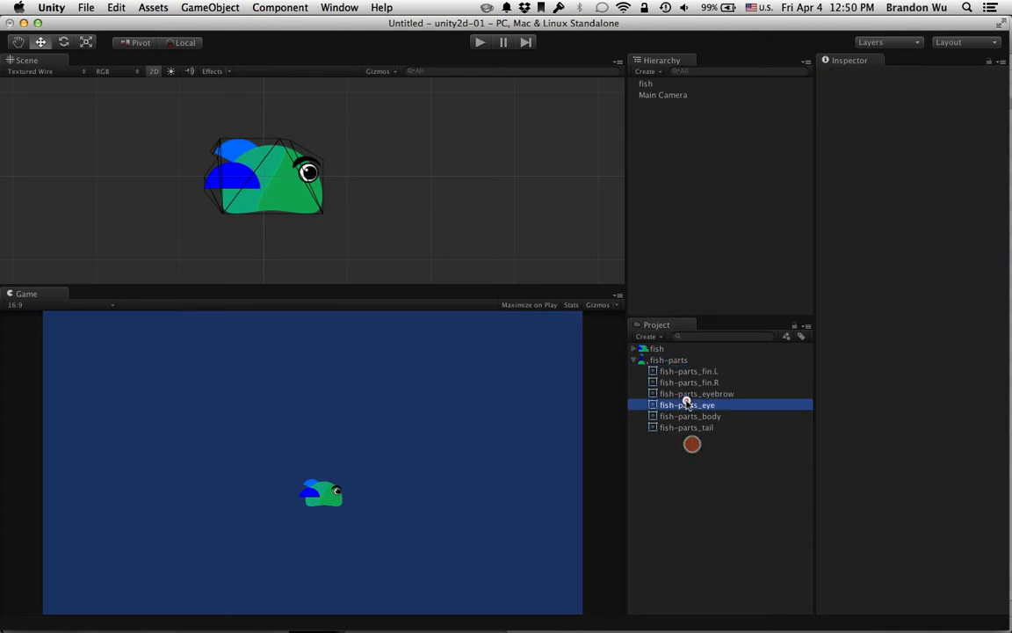
click(671, 381)
click(684, 358)
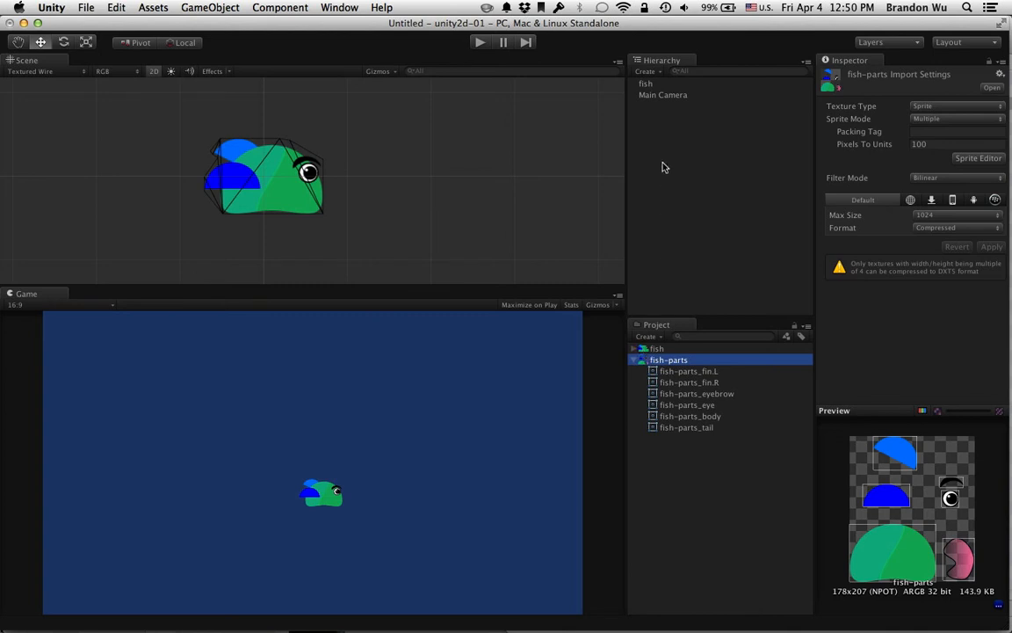
Step: Deactivate the original fish object in the scene
click(650, 83)
click(843, 74)
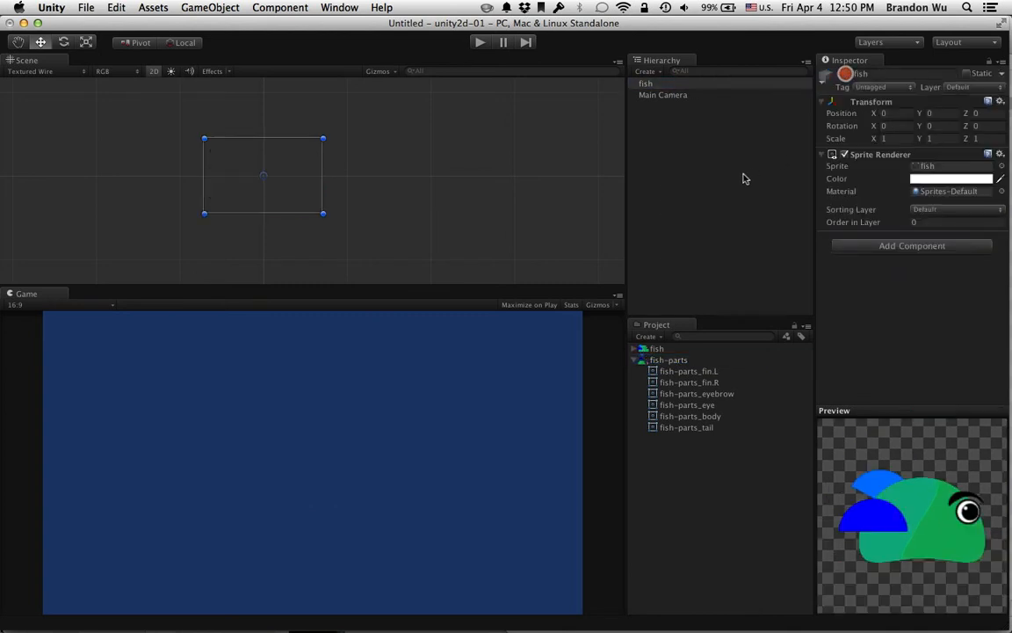
Step: Compare the single sprite inside the fish asset with the separate sprites inside fish-parts
click(634, 349)
click(658, 347)
click(658, 359)
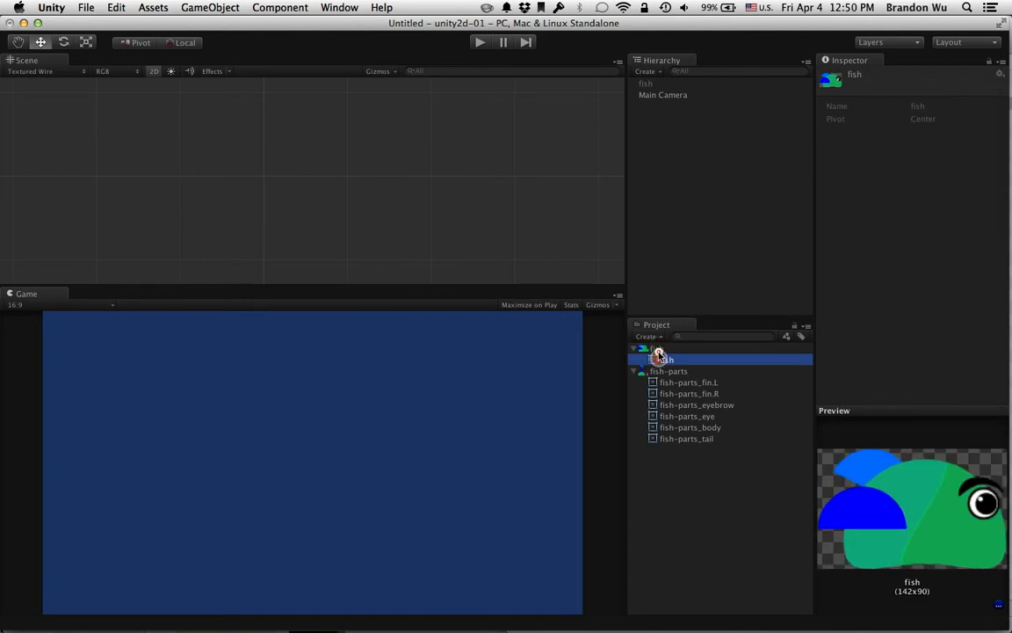
click(658, 349)
click(634, 349)
click(668, 360)
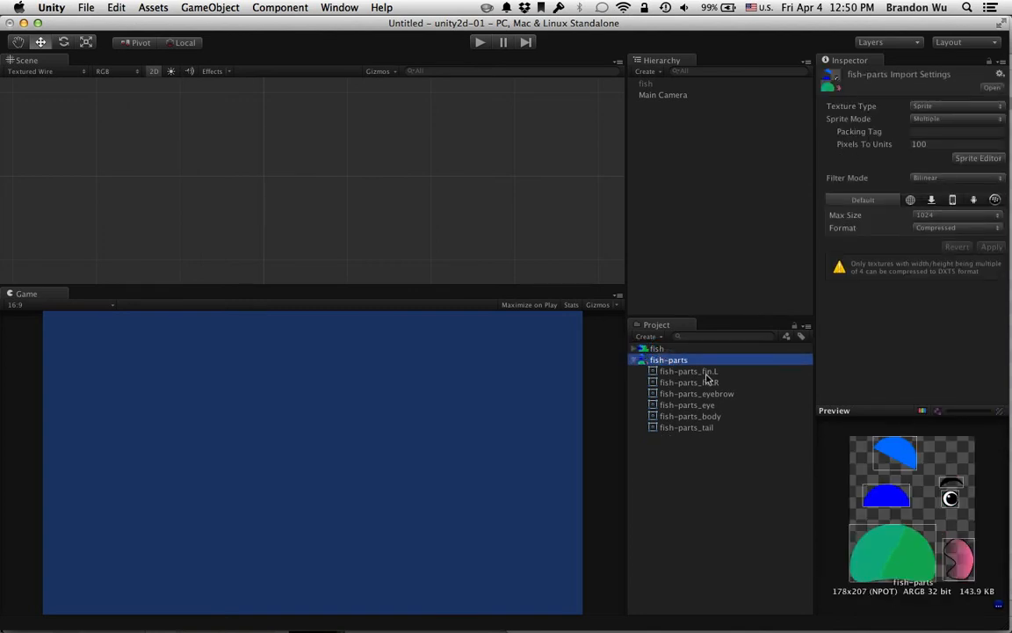
click(687, 371)
click(682, 360)
click(692, 417)
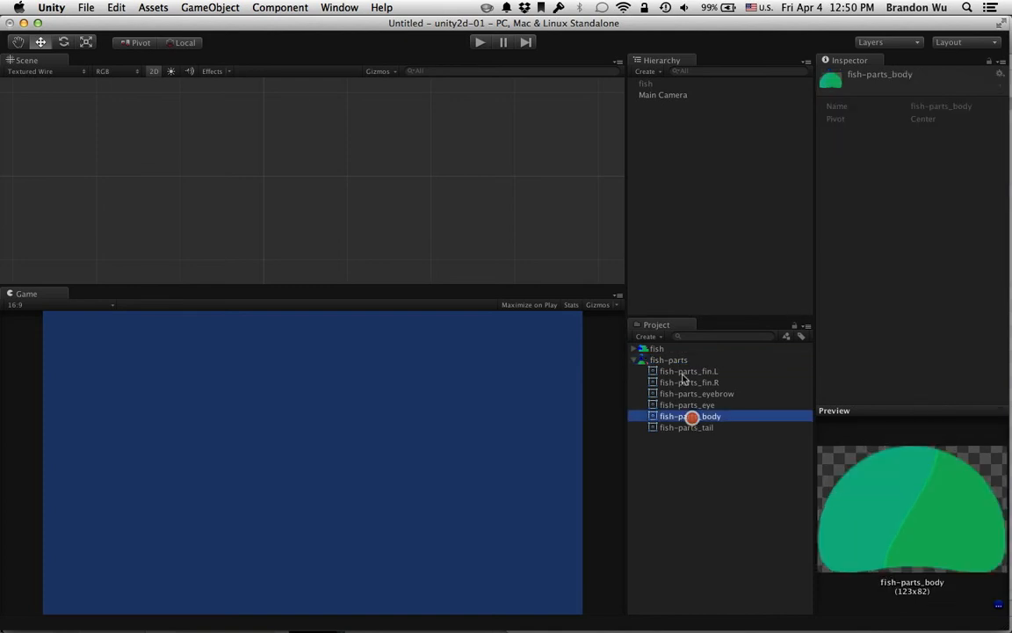
Step: Try adding the fish-parts_body sprite to the scene hierarchy and delete the object again
drag(685, 370, 687, 197)
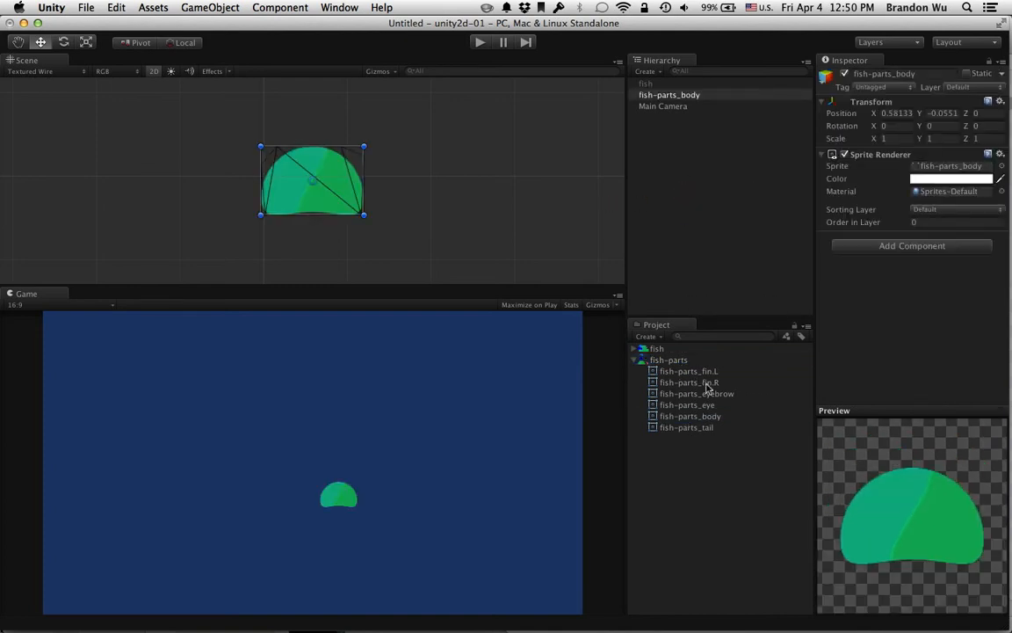
key(super+z)
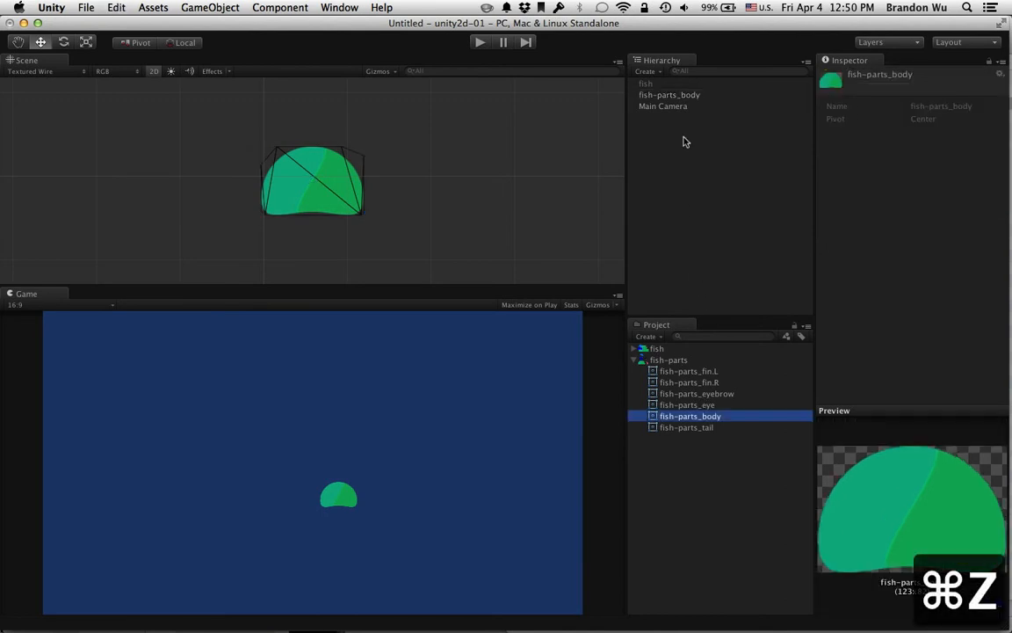
click(685, 95)
key(super+BackSpace)
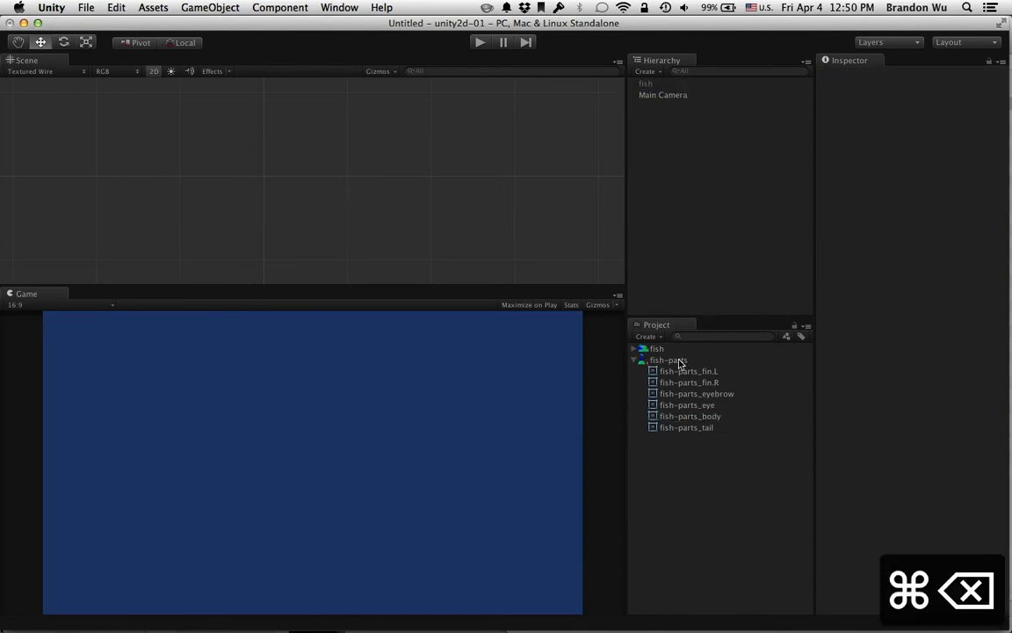
Step: Try adding two copies of the fish-parts_fin.L sprite to the scene hierarchy and delete both
drag(682, 370, 693, 237)
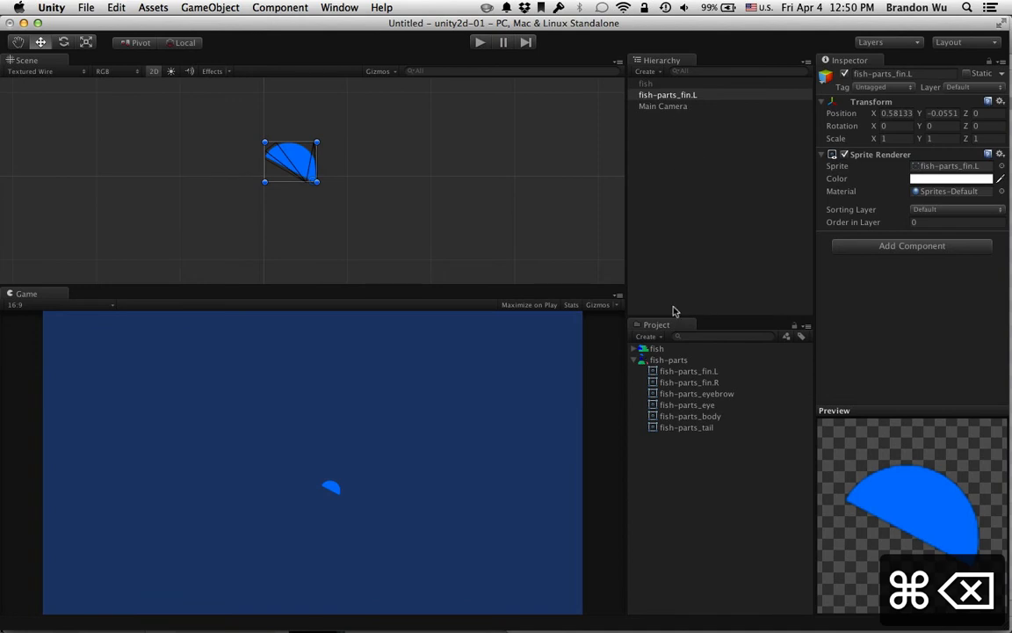
drag(681, 371, 683, 248)
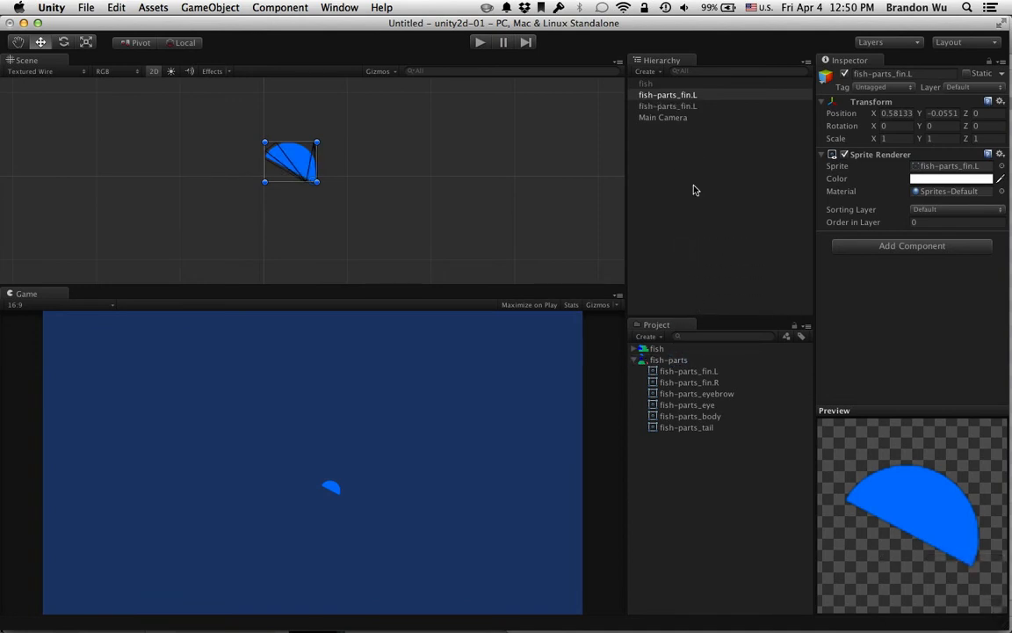
shift+click(689, 107)
key(super+BackSpace)
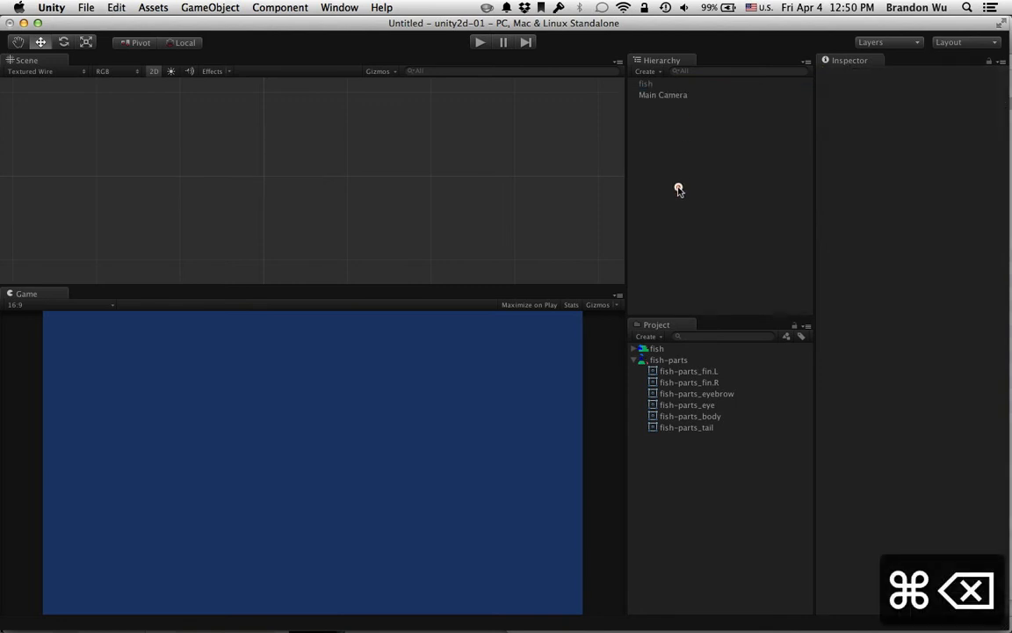
Step: Try adding all six fish-parts sprites to the scene hierarchy at once, cancelling the creation of a new animation
click(698, 372)
click(691, 383)
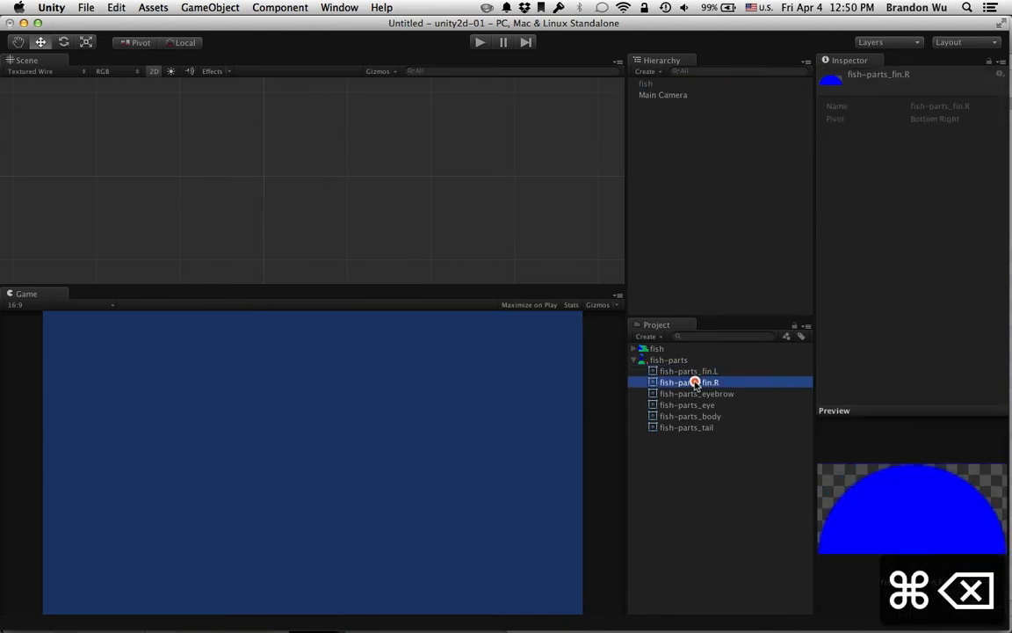
click(692, 405)
click(691, 416)
click(691, 428)
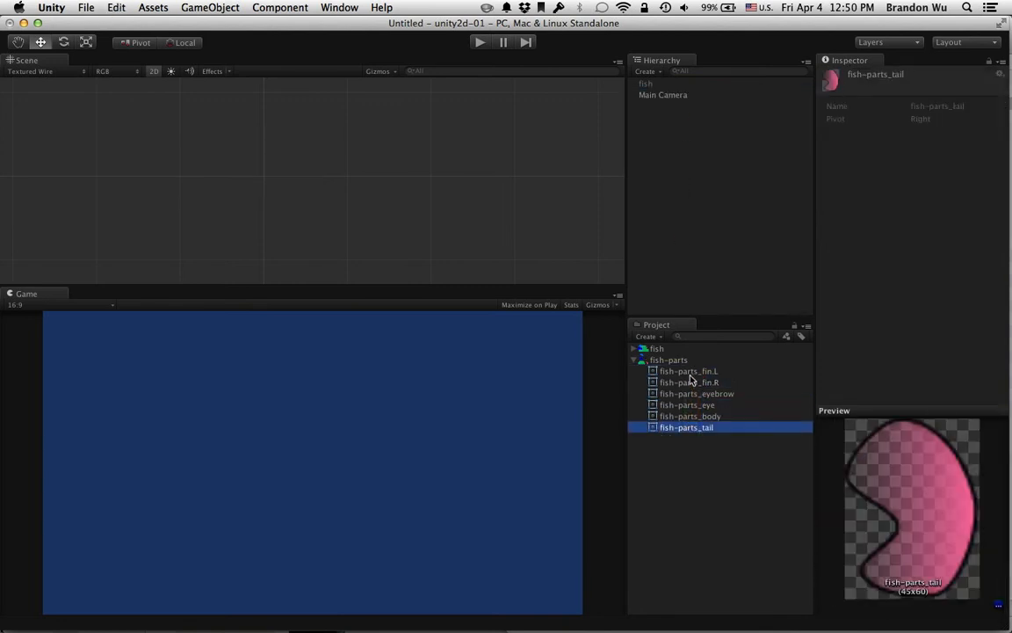
click(672, 372)
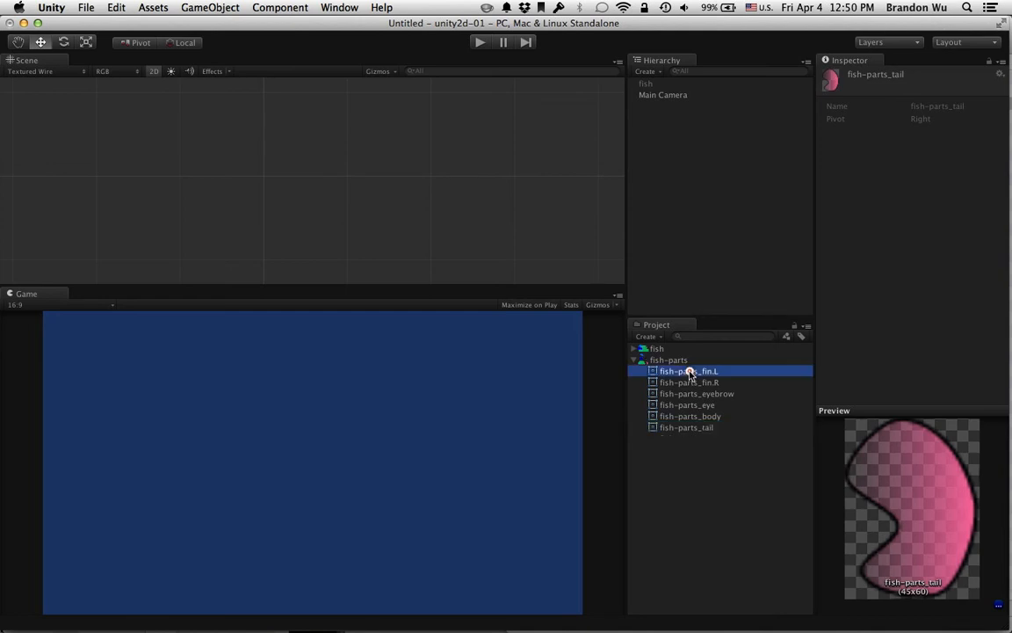
shift+click(694, 428)
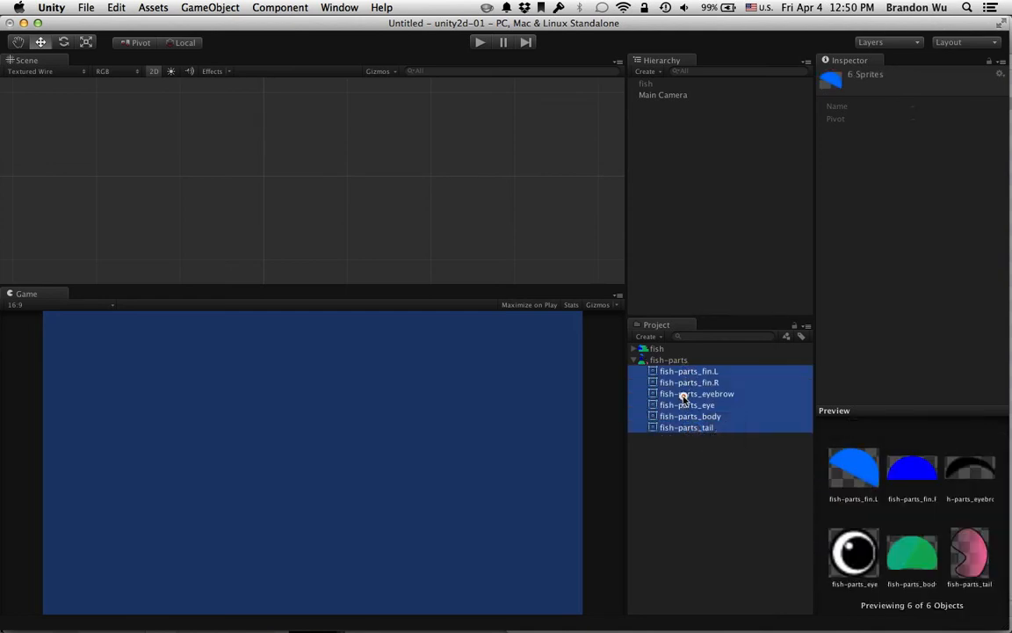
drag(684, 396, 683, 230)
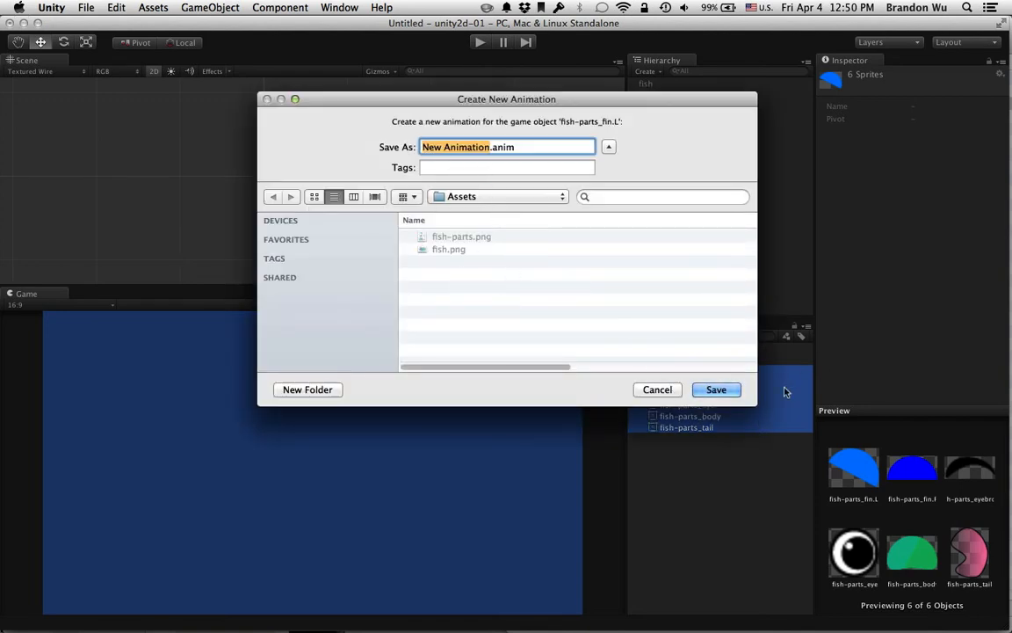
click(657, 390)
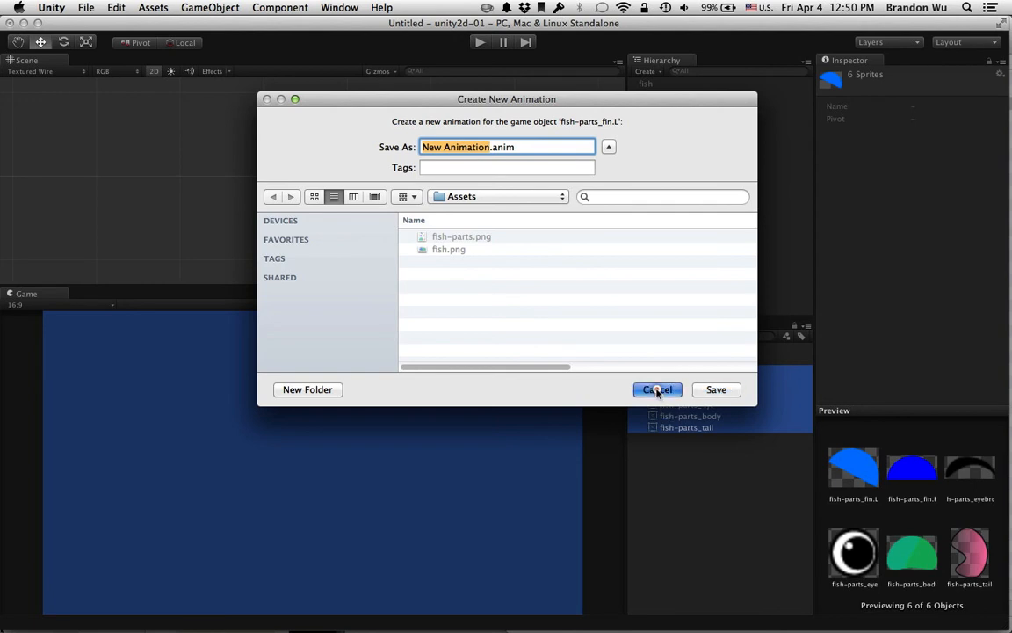
Step: Delete the leftover fish-parts_fin.L object from the scene hierarchy
click(695, 230)
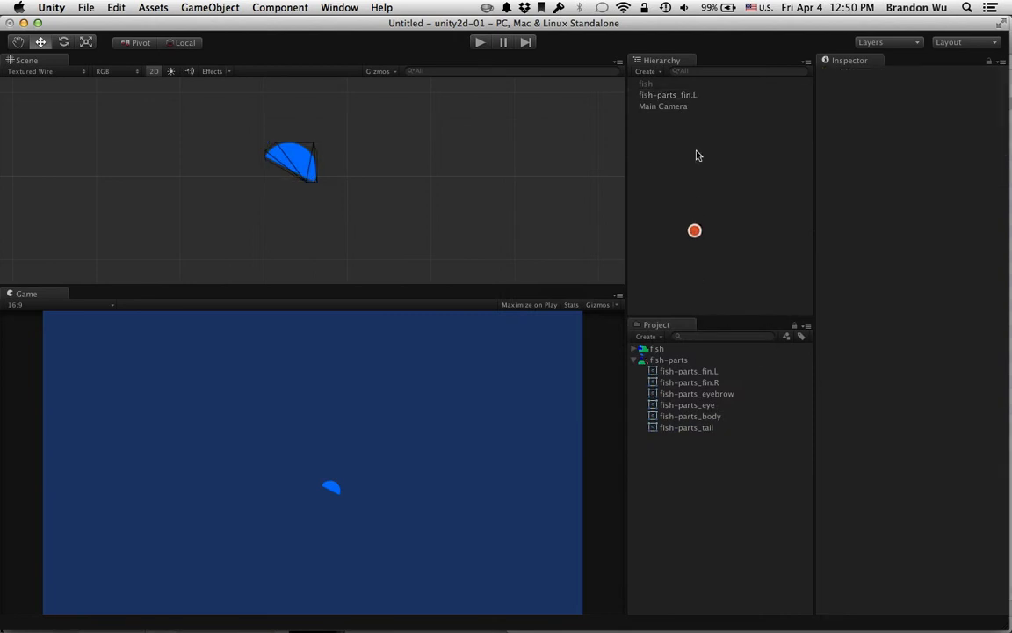
click(694, 96)
key(super+BackSpace)
click(694, 210)
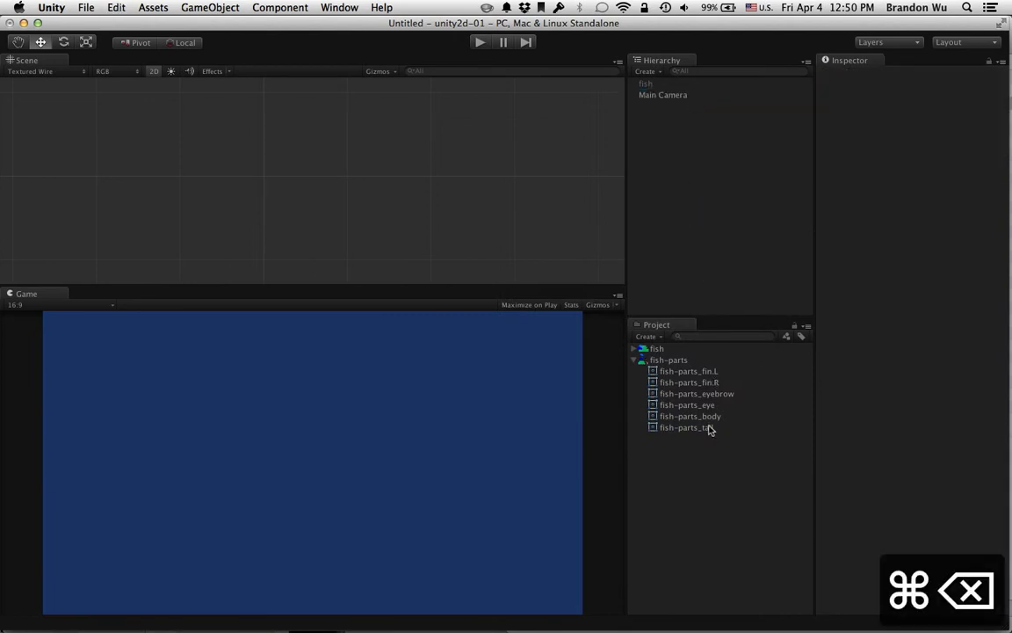
Step: Add the body, eye, eyebrow, fin.L, fin.R and tail sprites to the scene hierarchy one at a time
drag(709, 416, 707, 244)
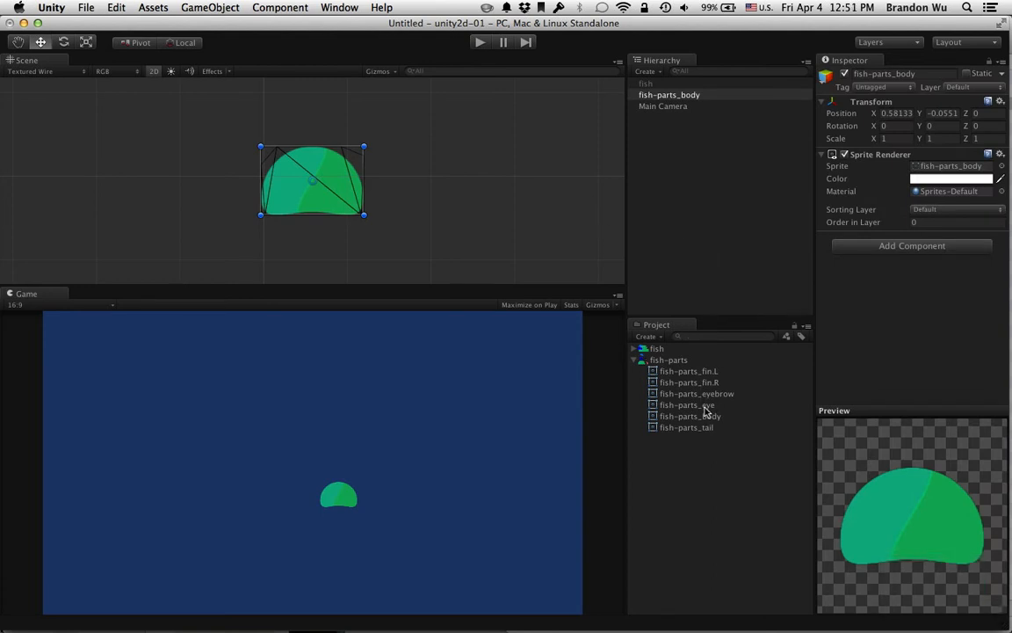
drag(703, 407, 705, 264)
drag(716, 396, 704, 241)
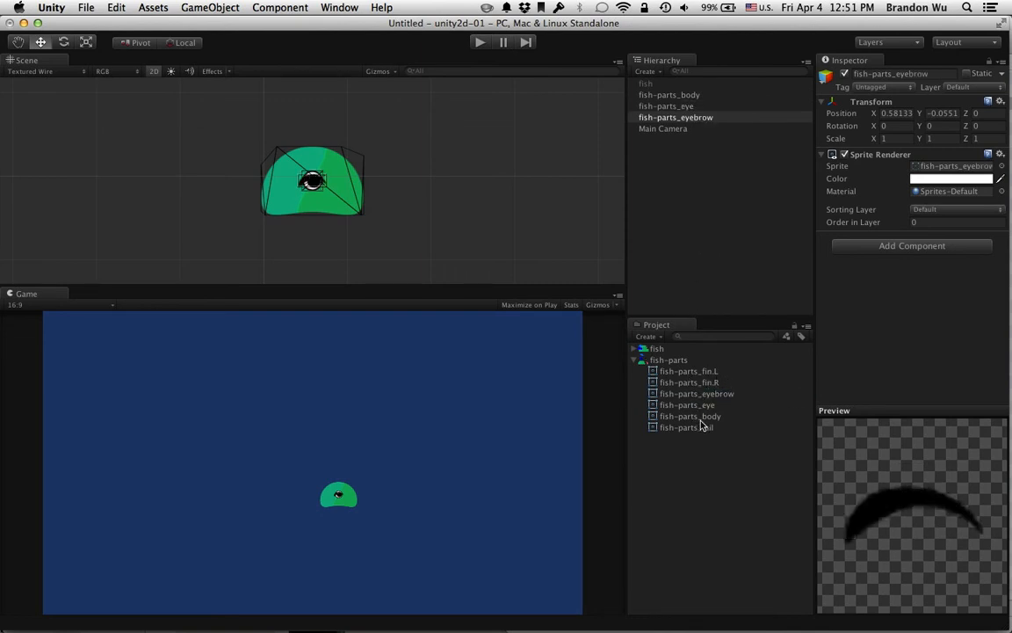
drag(701, 374, 704, 228)
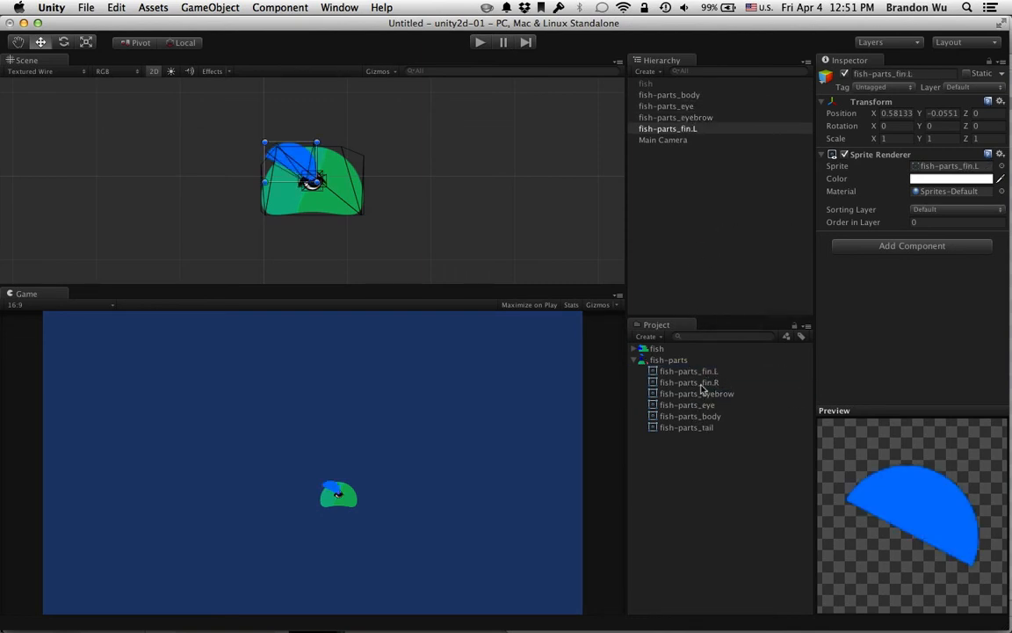
drag(703, 383, 702, 253)
drag(687, 427, 707, 268)
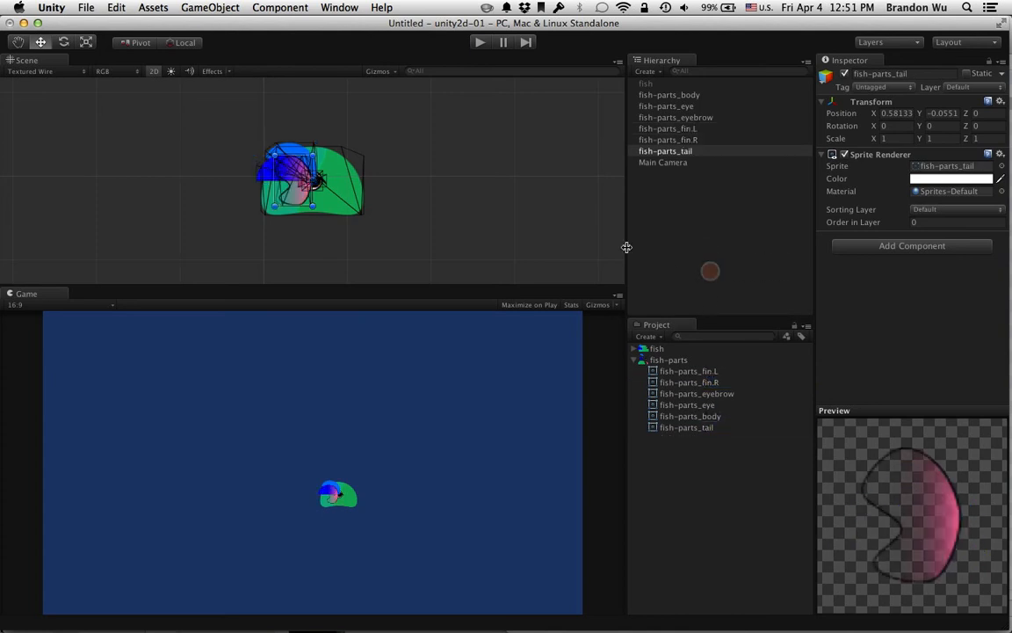
Step: Move the tail to the body's rear and the dark blue fin to about X 0.51, Y -0.16, and set the scene shading to Textured
drag(296, 195, 245, 210)
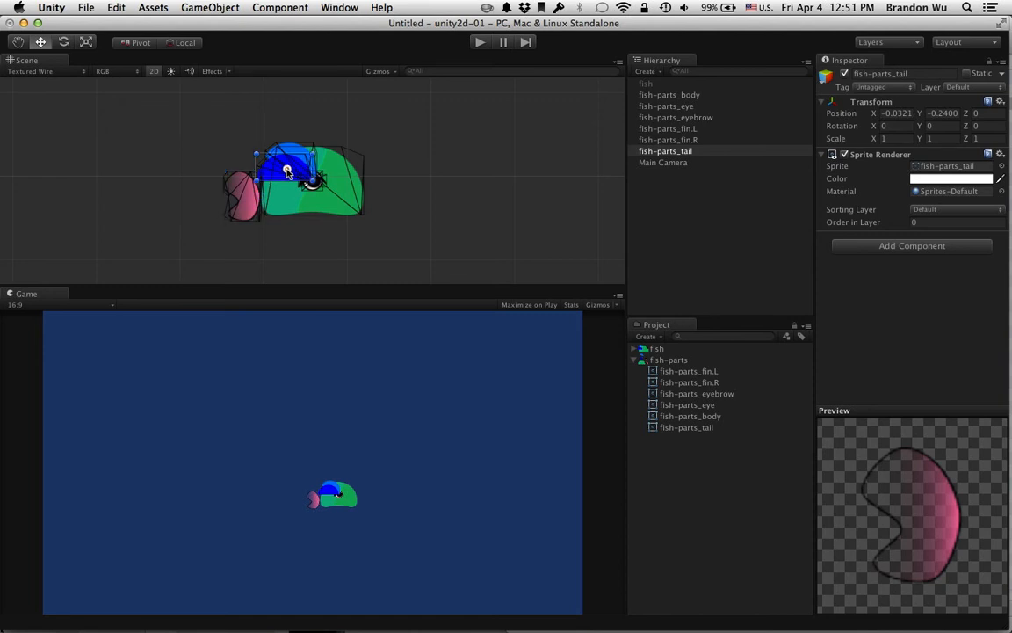
drag(307, 169, 297, 184)
click(72, 72)
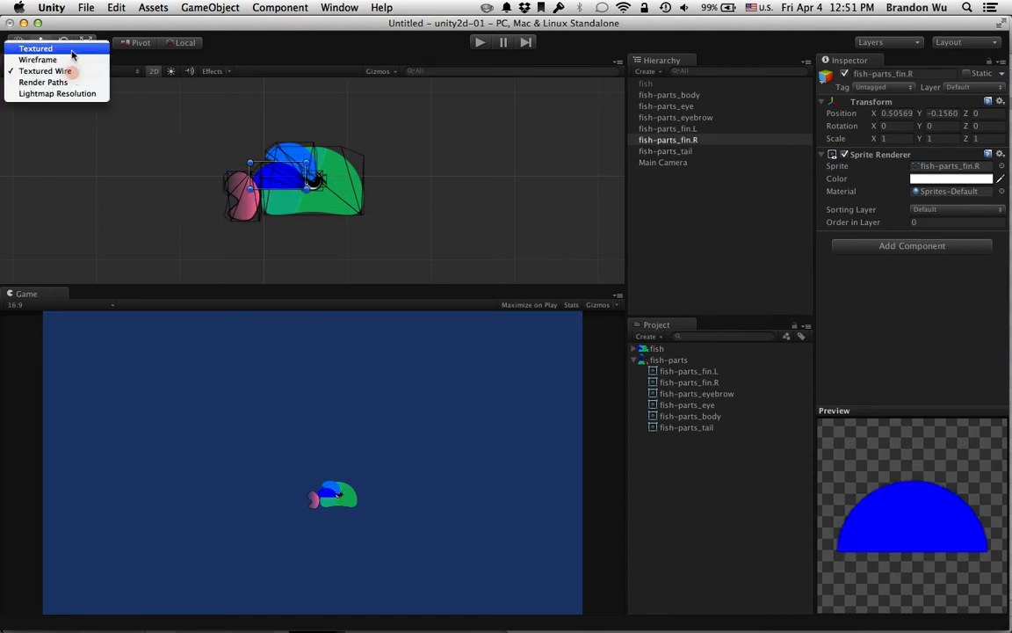
click(72, 50)
Step: Move the light blue fin to about X 0.39, Y 0.10, the eye to the front of the head, and the body to about X 0.47, Y -0.05
drag(294, 150, 278, 136)
click(318, 180)
mouse_move(321, 180)
mouse_down()
mouse_move(350, 165)
mouse_move(304, 182)
mouse_up()
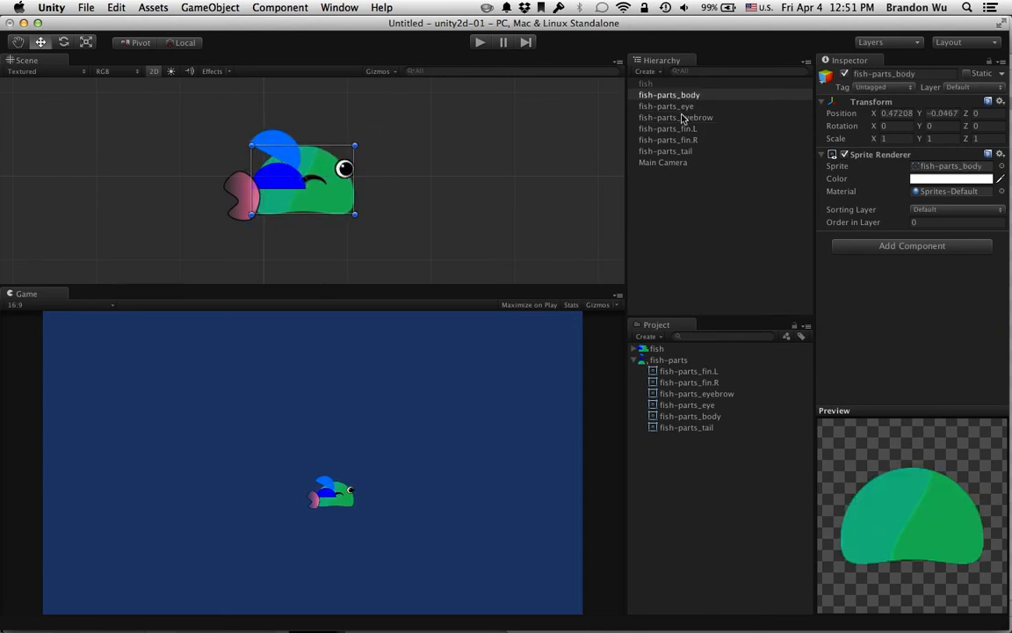
Step: Place the eyebrow above the eye, then shift the body to about X 0.49, Y -0.02 and the tail to about X -0.15, Y -0.19
click(682, 117)
mouse_move(318, 175)
mouse_down()
mouse_move(349, 155)
mouse_move(320, 182)
mouse_up()
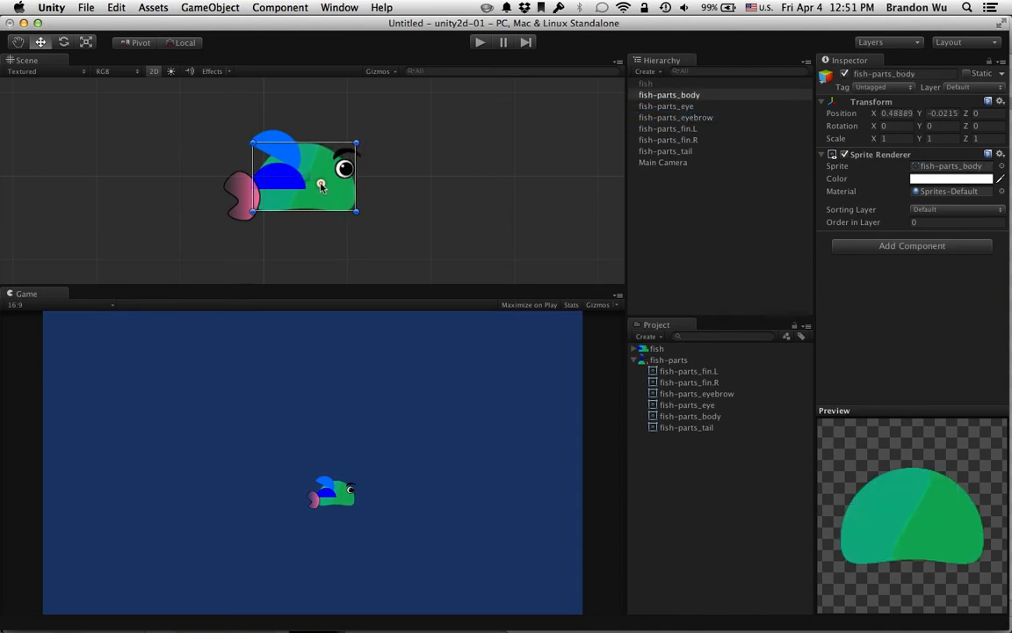
drag(246, 204, 232, 203)
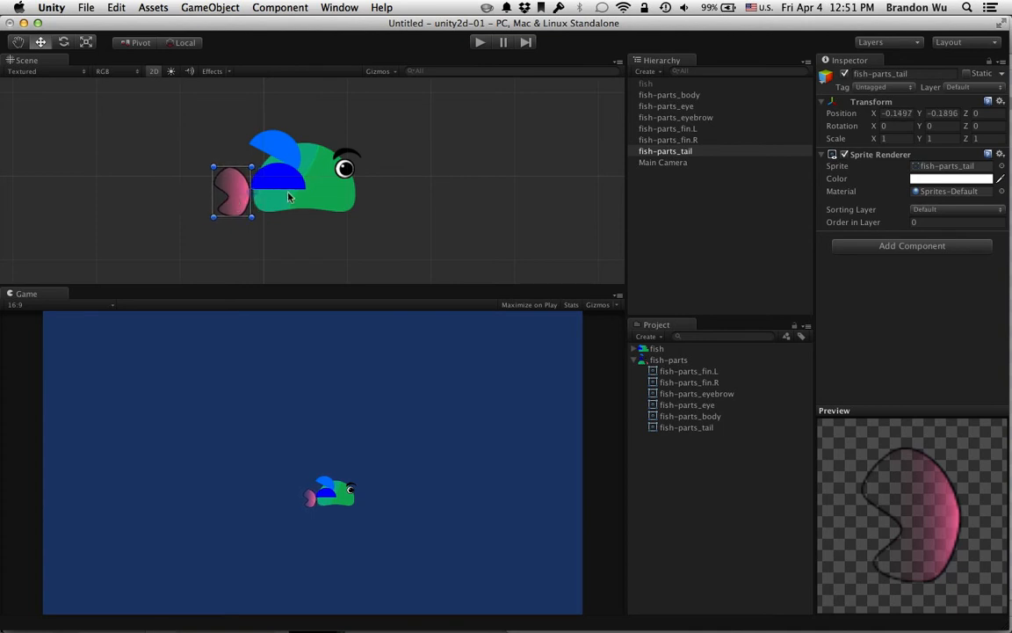
click(278, 240)
click(277, 153)
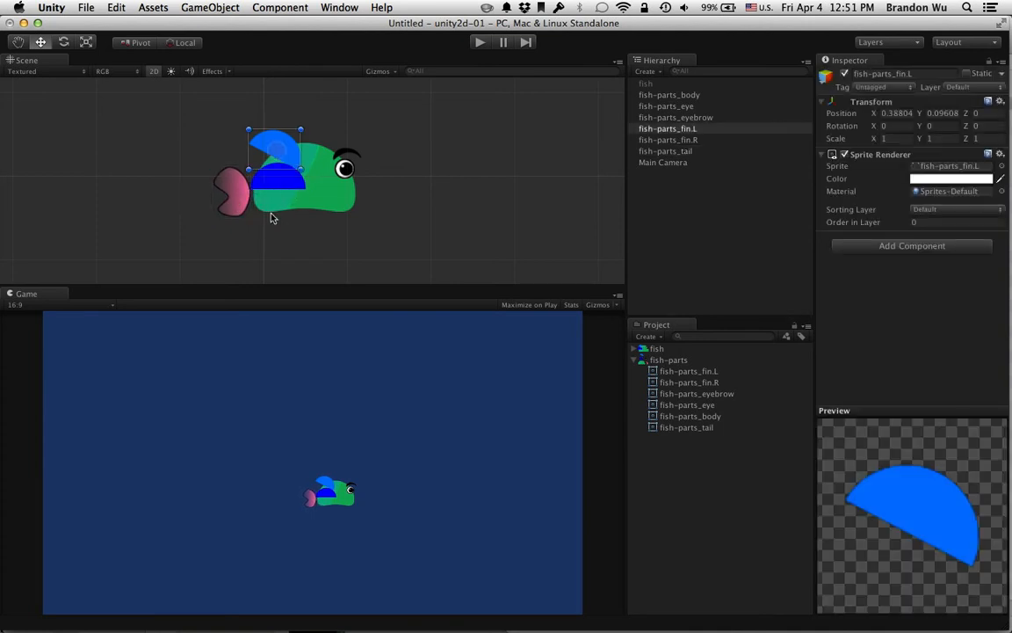
Step: Move the dark blue fin to about X 0.42, Y -0.01 and the body to about X 0.46, Y 0.03
click(271, 185)
drag(271, 184, 272, 176)
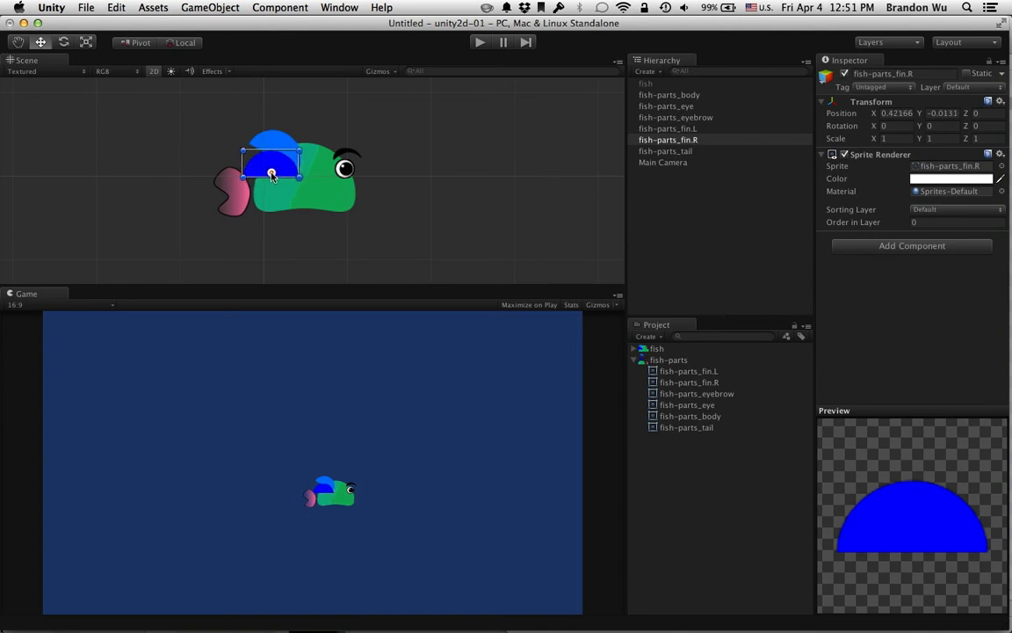
click(329, 229)
click(279, 145)
click(316, 192)
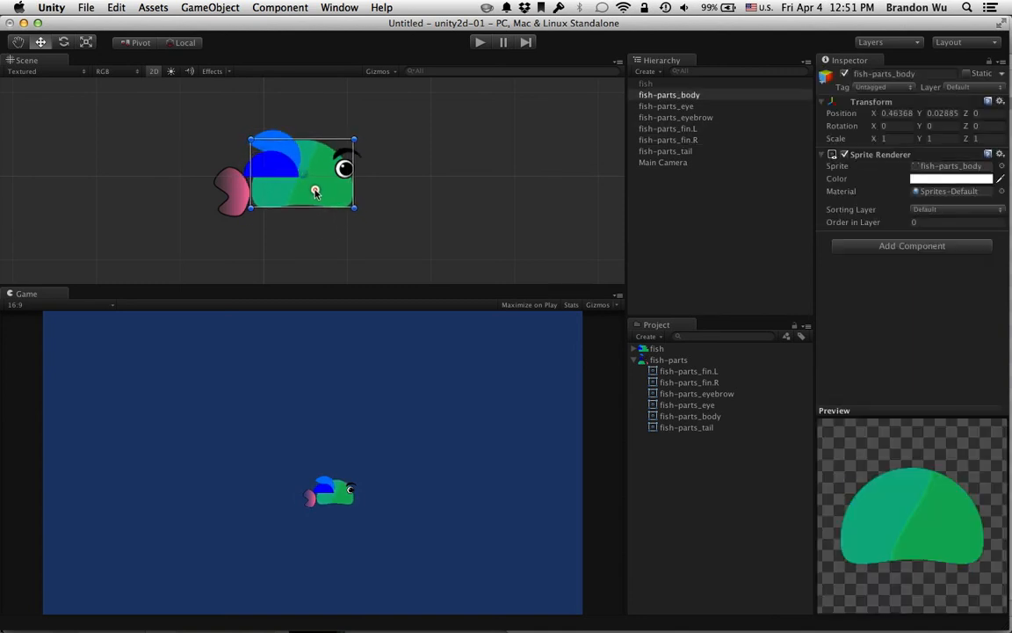
click(304, 230)
click(273, 151)
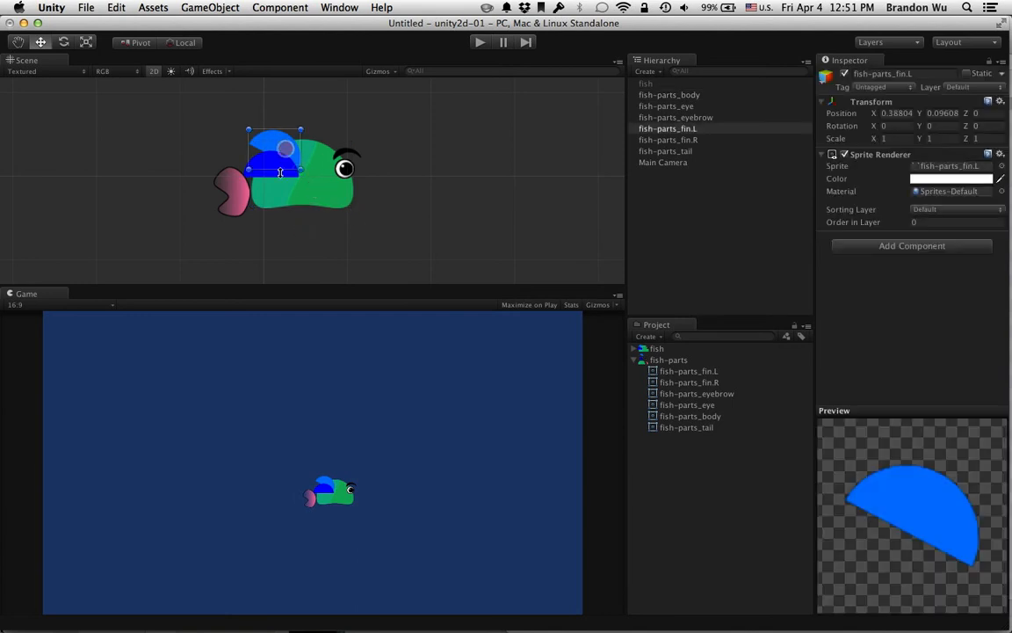
click(272, 197)
Step: Move the tail up against the body's rear, to about X -0.14, Y -0.11
click(226, 194)
click(239, 230)
click(238, 209)
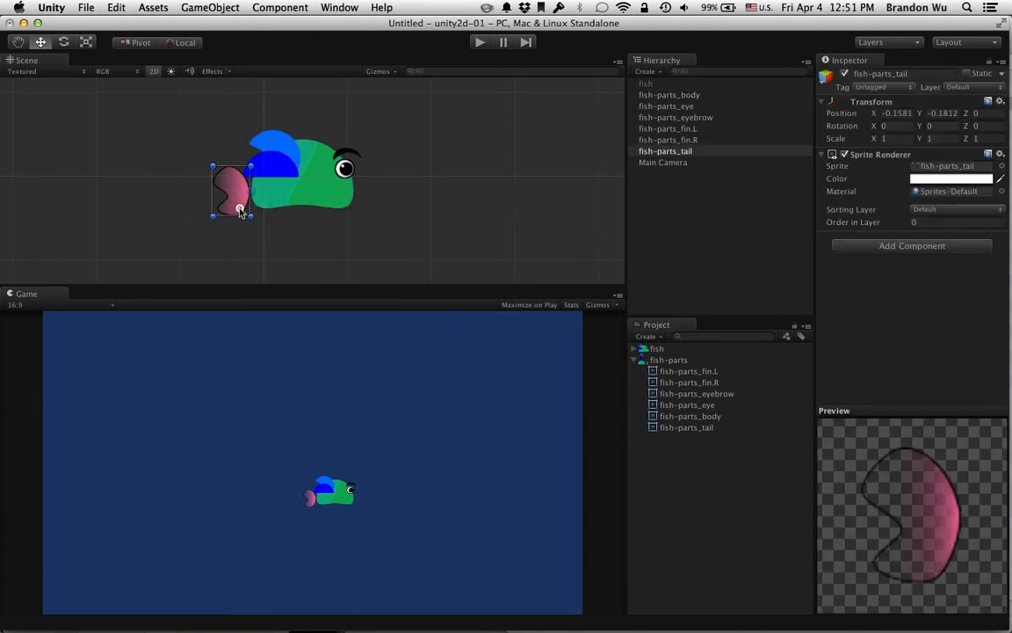
drag(239, 208, 241, 203)
click(303, 237)
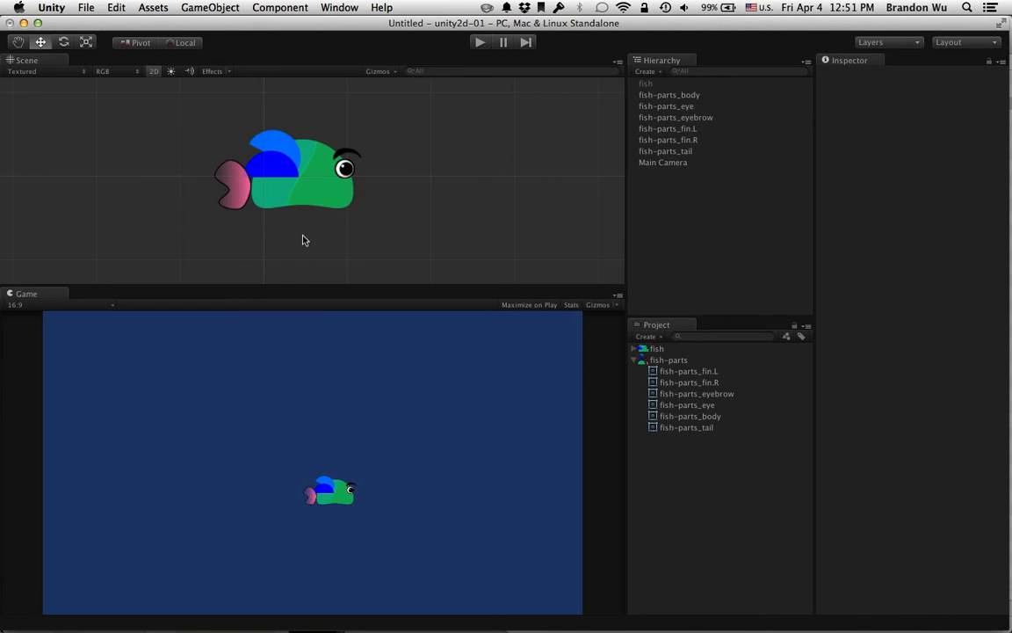
Step: Examine the body, eye, eyebrow, fin and tail objects one by one, comparing their Sprite Renderer sorting settings
click(707, 95)
click(707, 117)
click(707, 139)
click(708, 150)
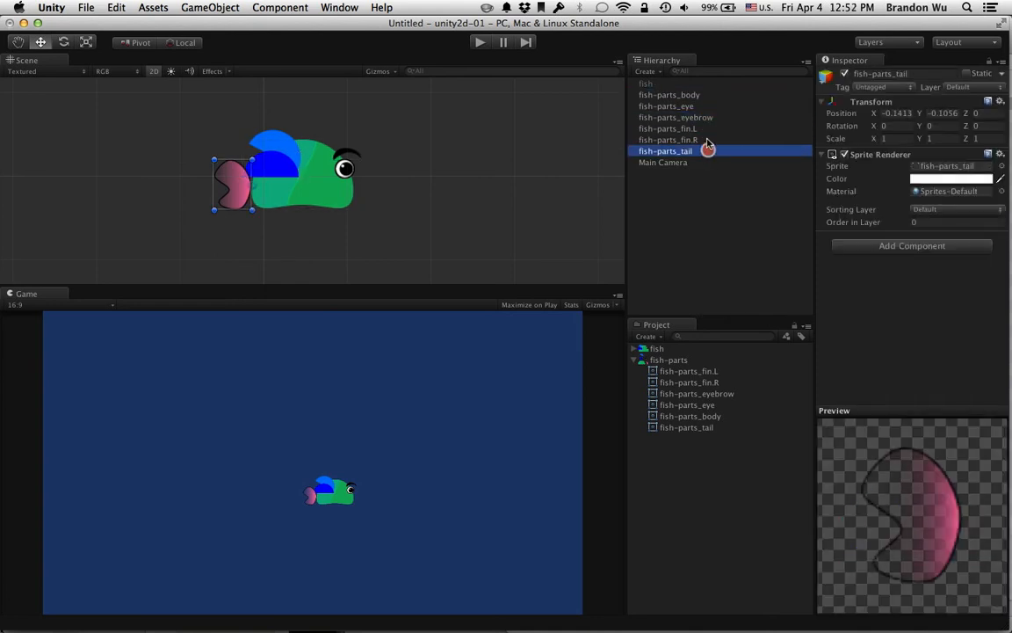
click(708, 140)
click(707, 128)
click(707, 117)
click(707, 106)
click(707, 95)
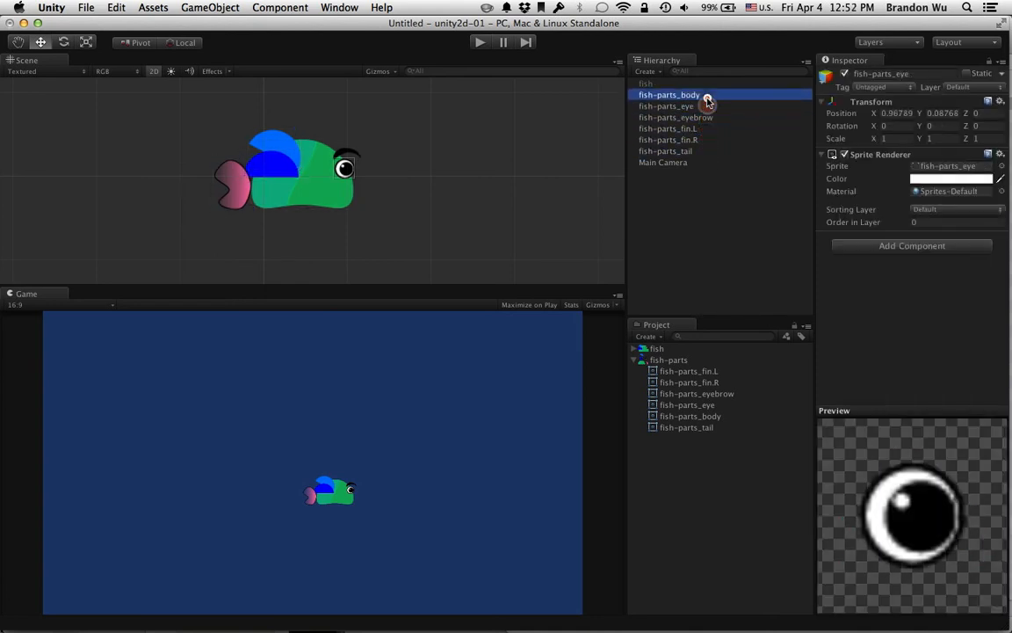
click(708, 128)
click(706, 140)
click(703, 151)
click(703, 128)
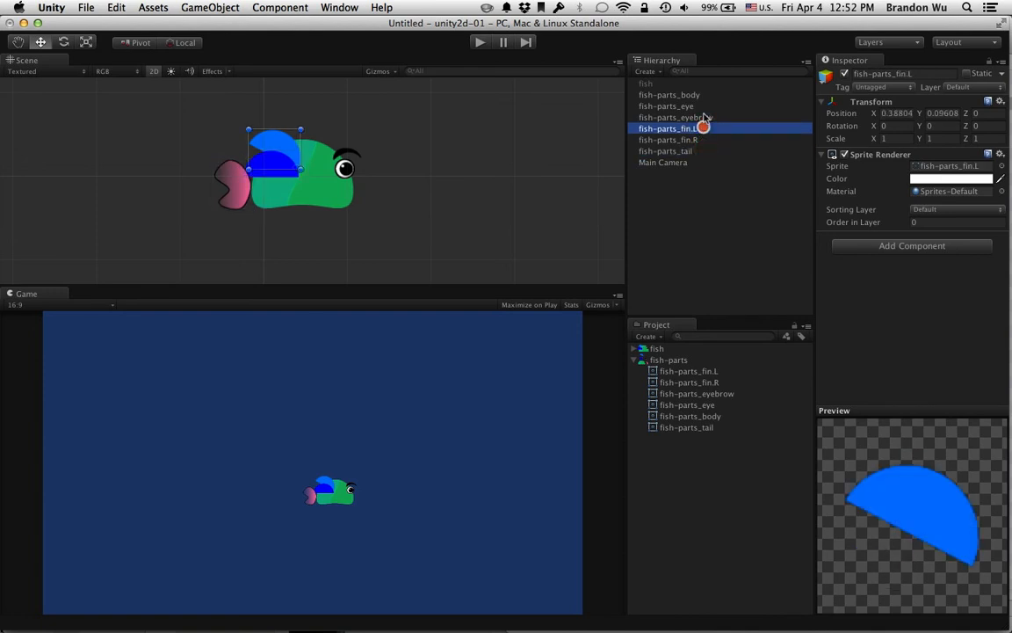
click(704, 117)
click(707, 94)
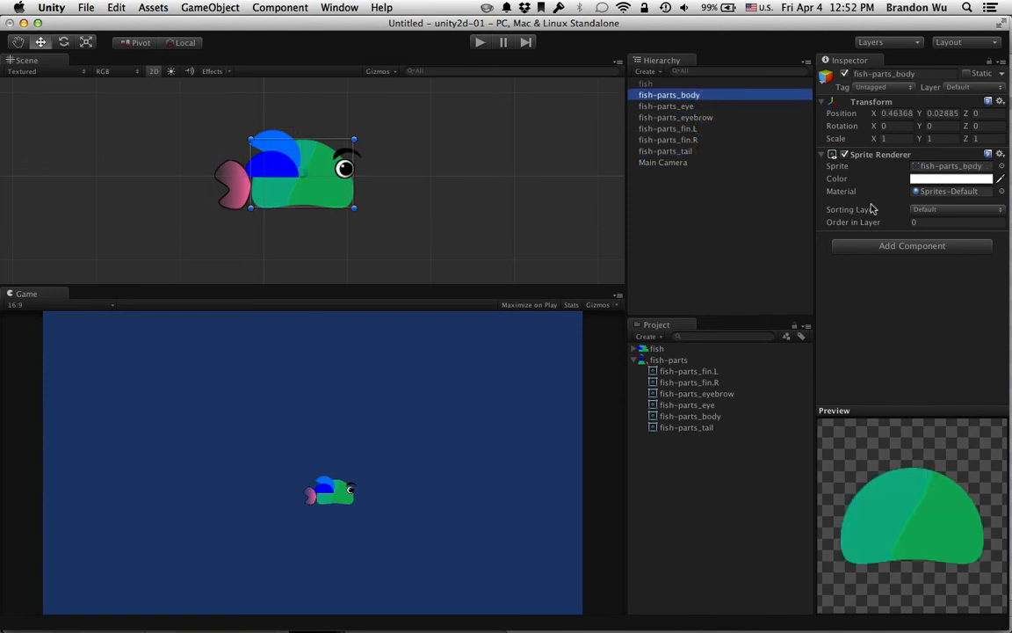
click(696, 106)
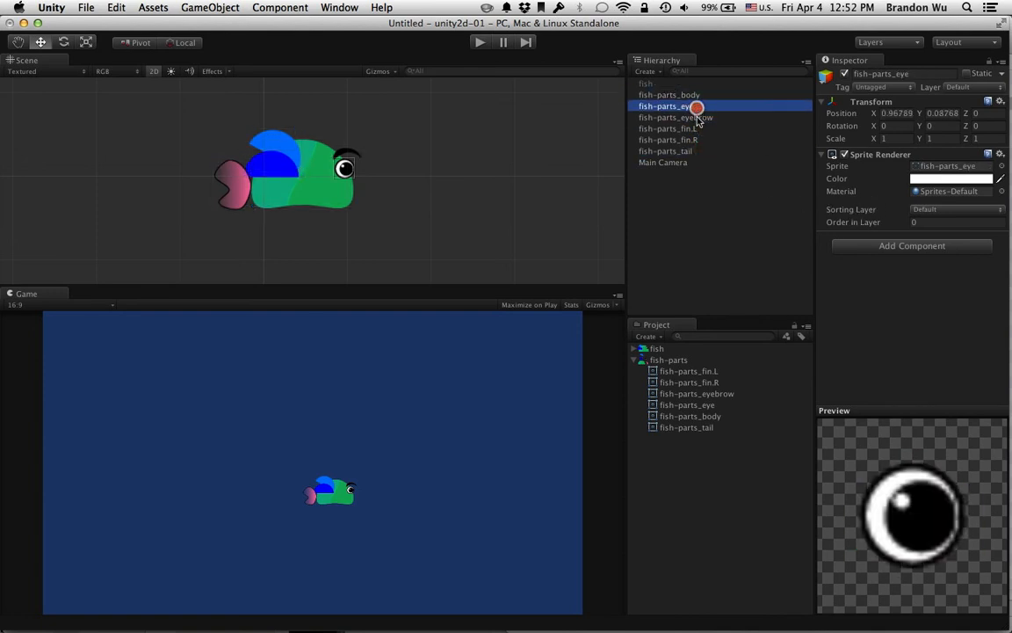
click(696, 117)
click(696, 128)
click(696, 140)
click(696, 151)
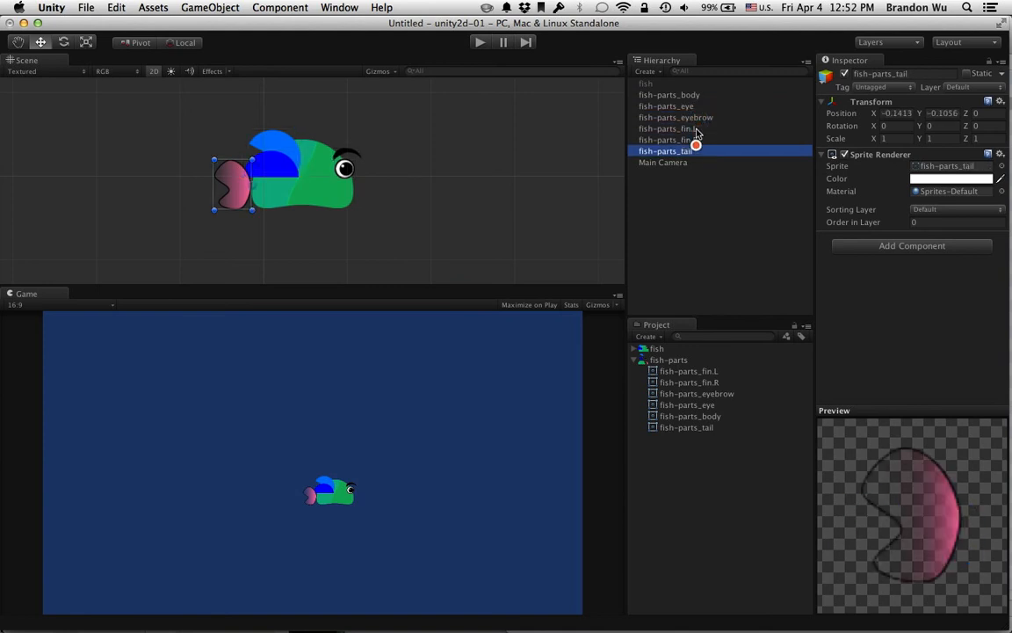
Step: Add a new sorting layer named Fish below the Default layer
click(700, 95)
click(928, 211)
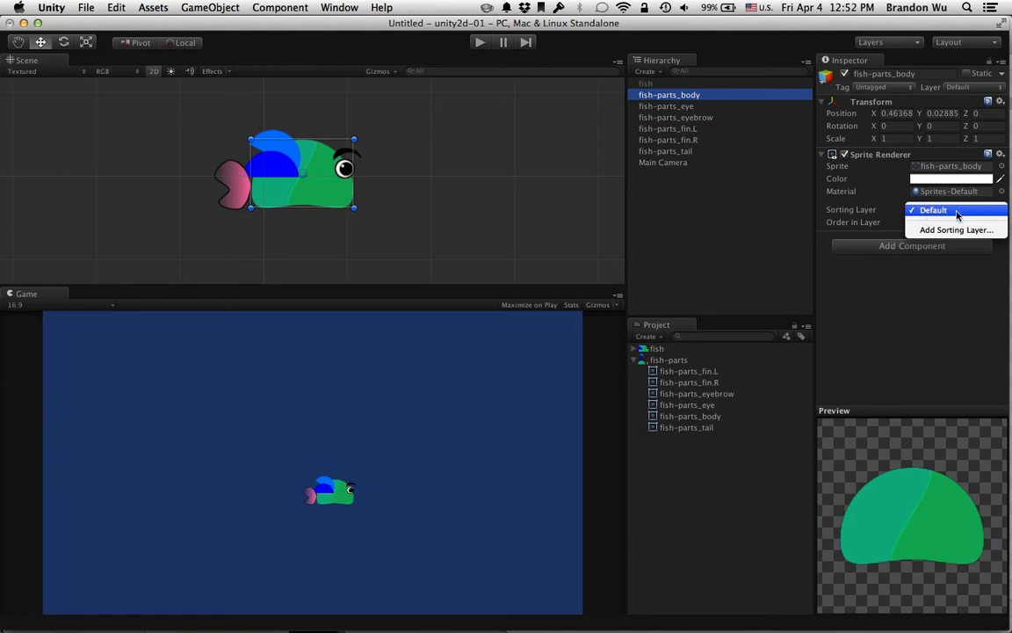
click(929, 229)
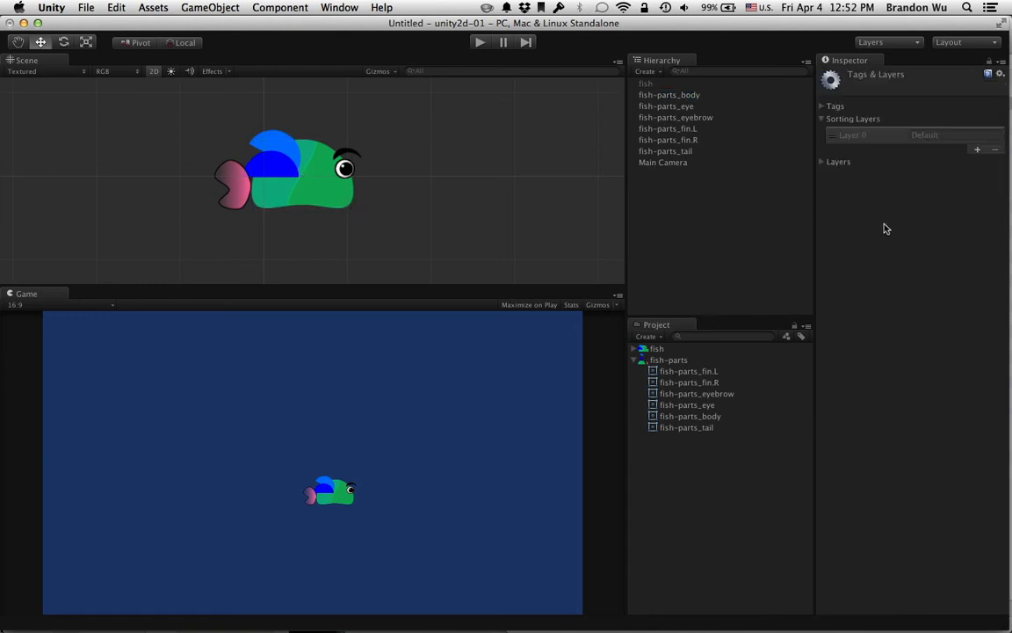
click(924, 135)
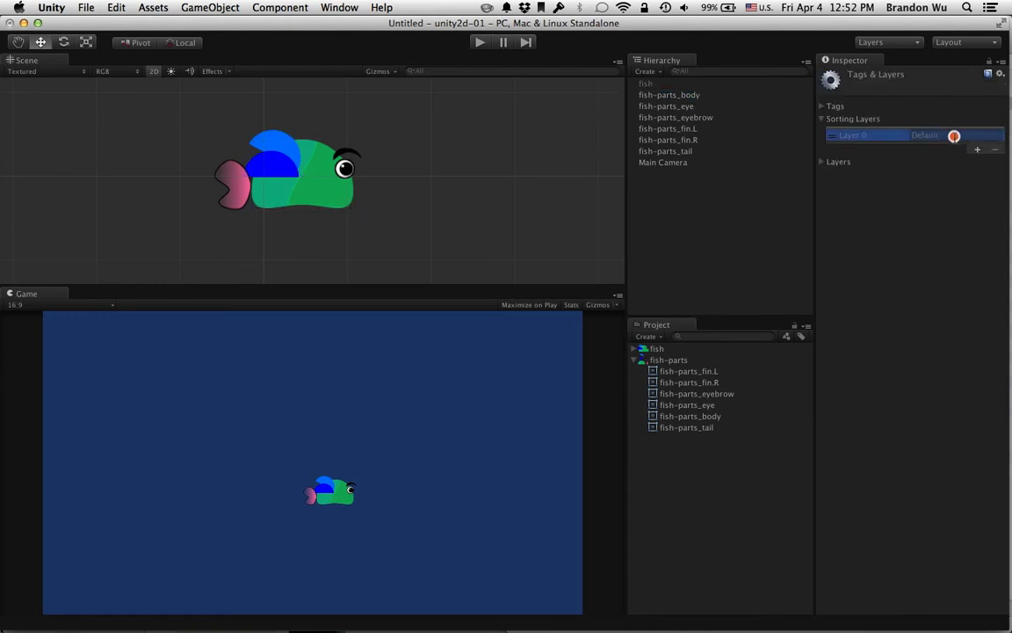
click(976, 150)
click(961, 148)
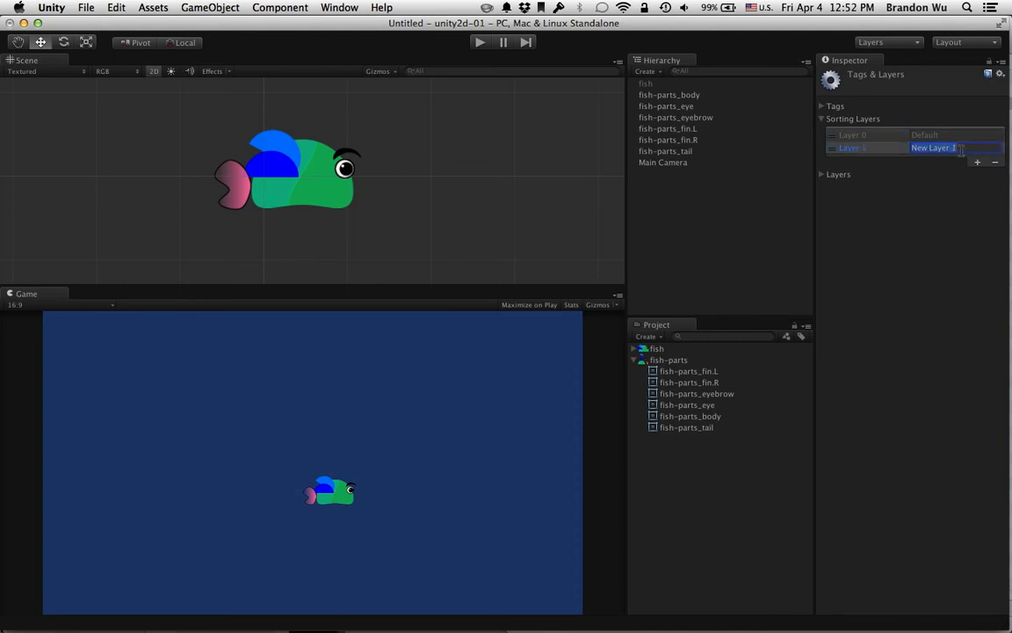
text(Fish)
key(Return)
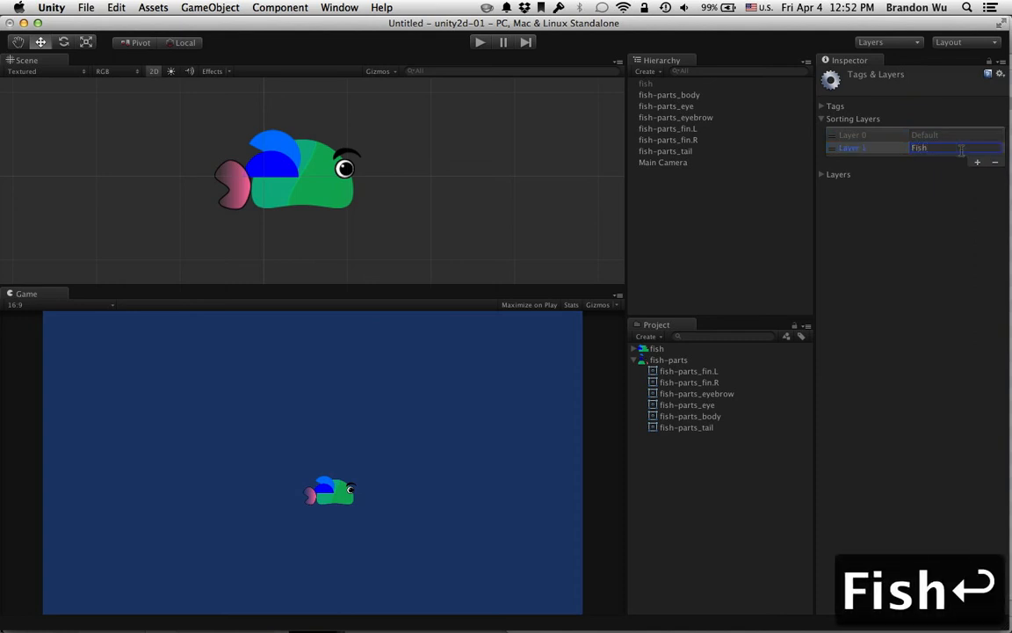
Step: Assign the body sprite to the Fish sorting layer
click(698, 95)
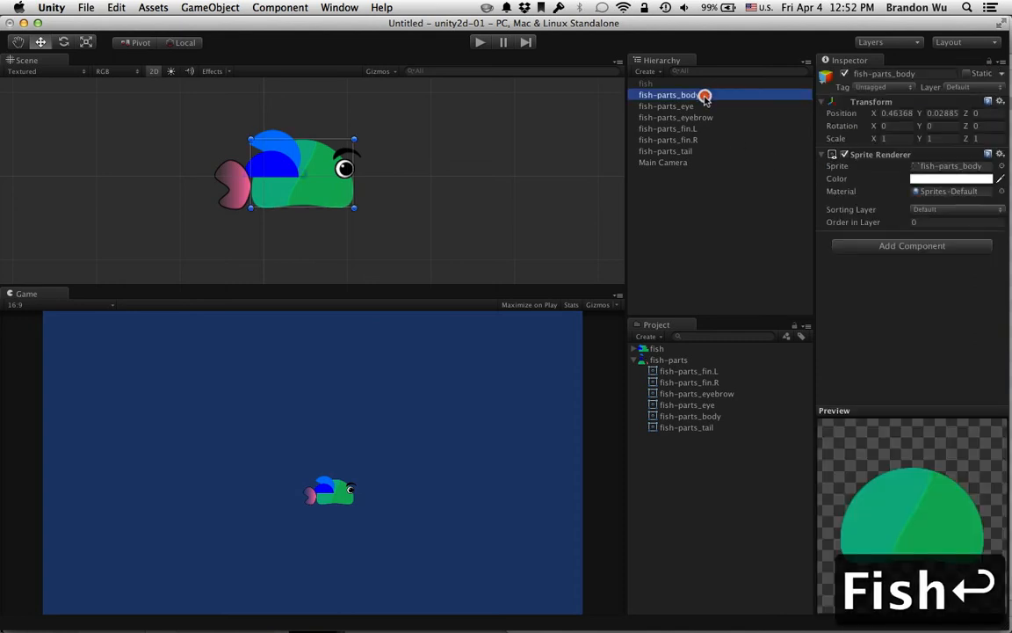
click(929, 209)
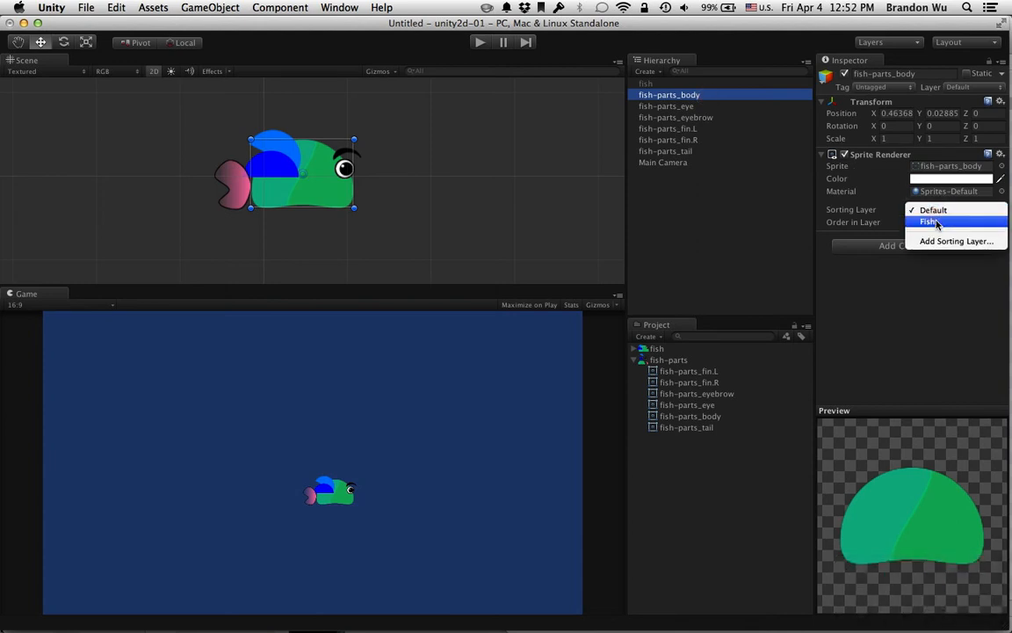
click(727, 149)
click(728, 105)
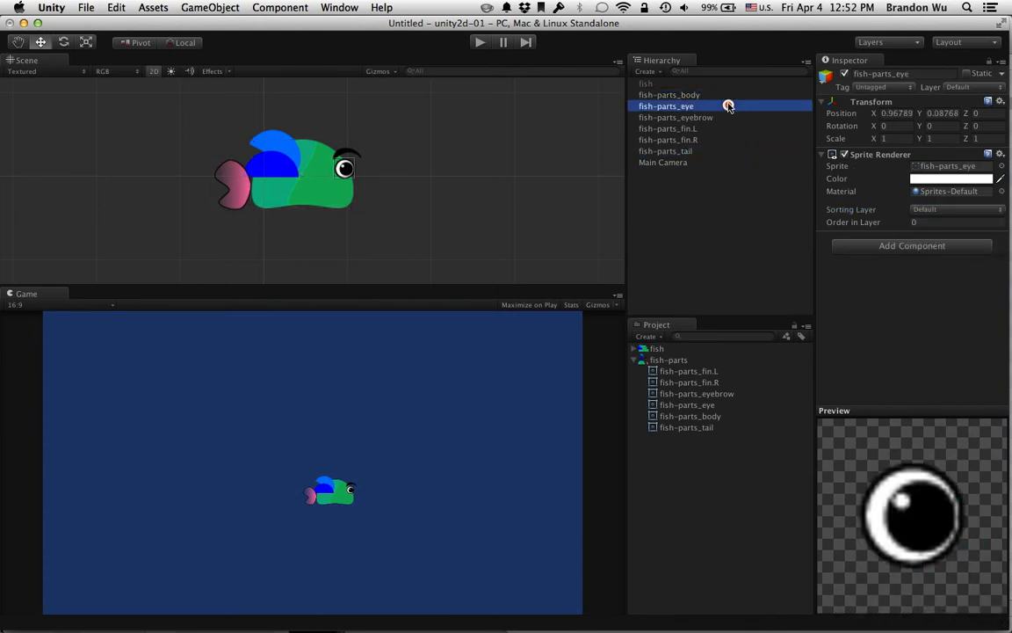
click(728, 94)
click(929, 209)
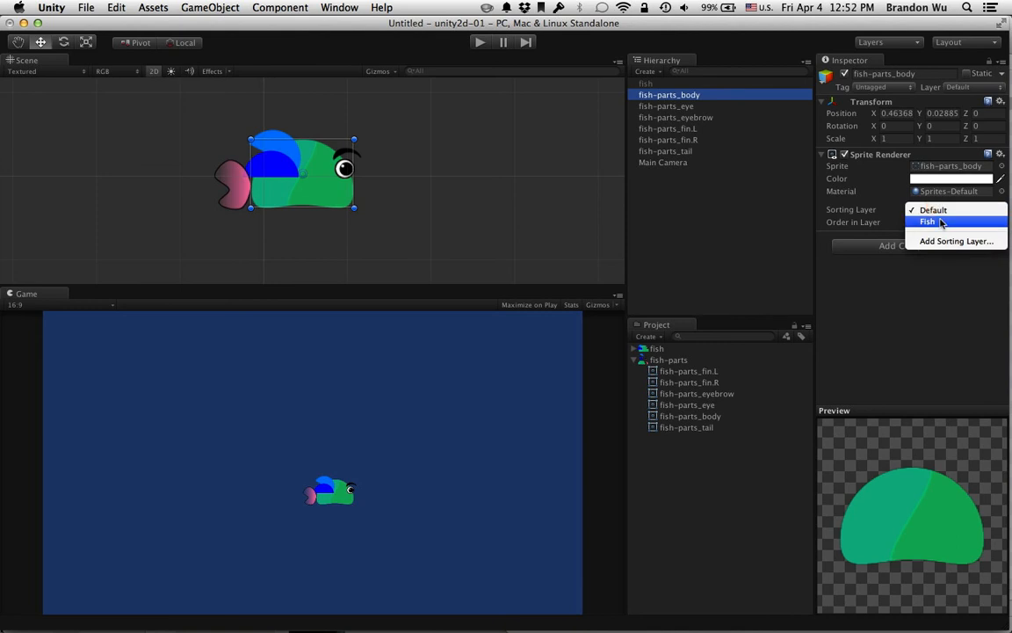
click(938, 222)
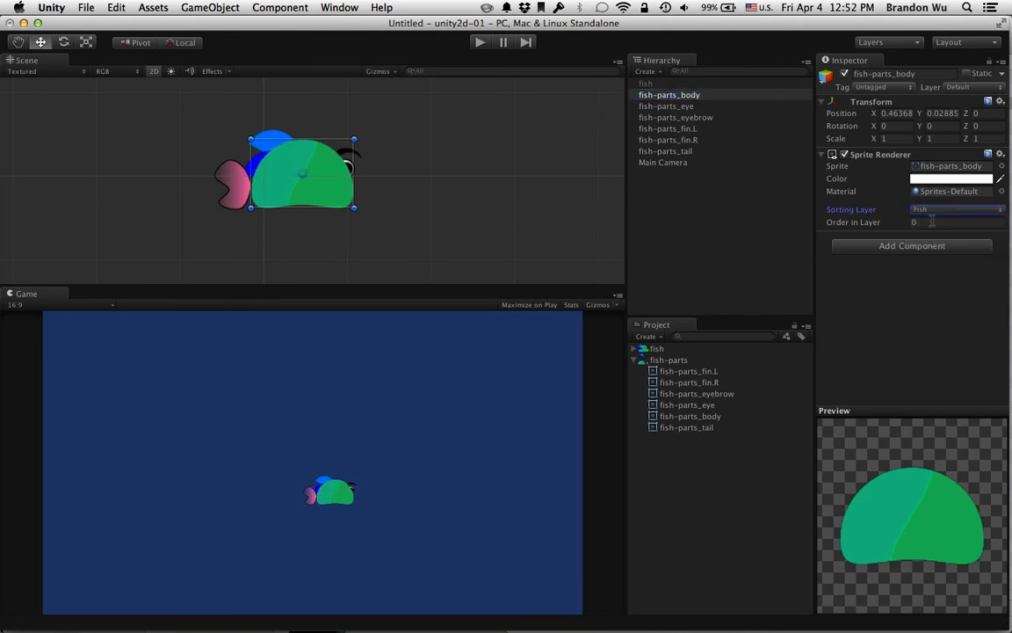
Step: Assign the eye sprite to the Fish sorting layer and set its Order in Layer to 1
click(737, 106)
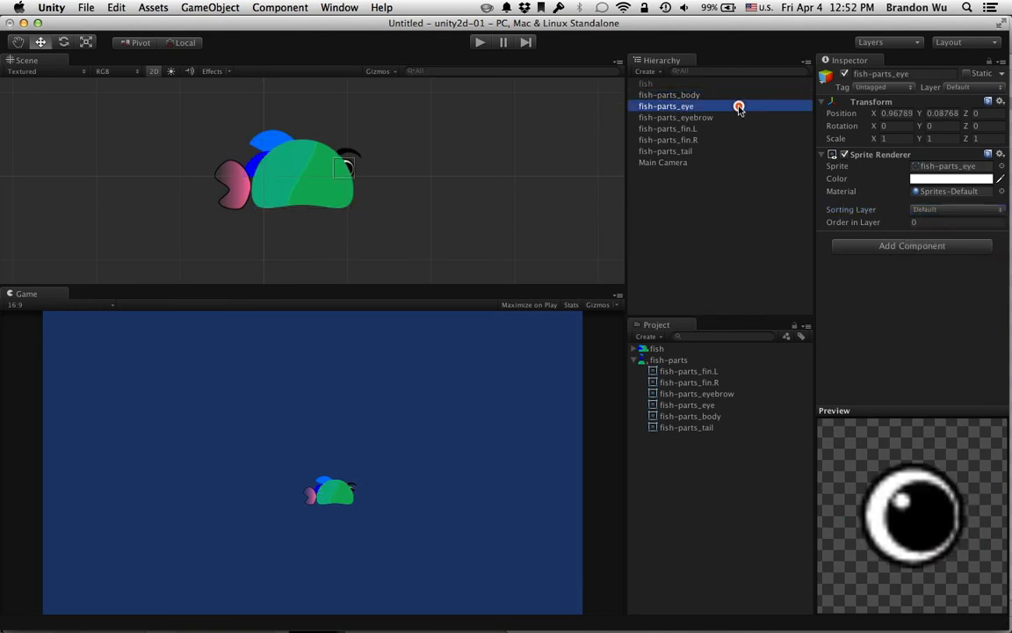
click(932, 210)
click(937, 221)
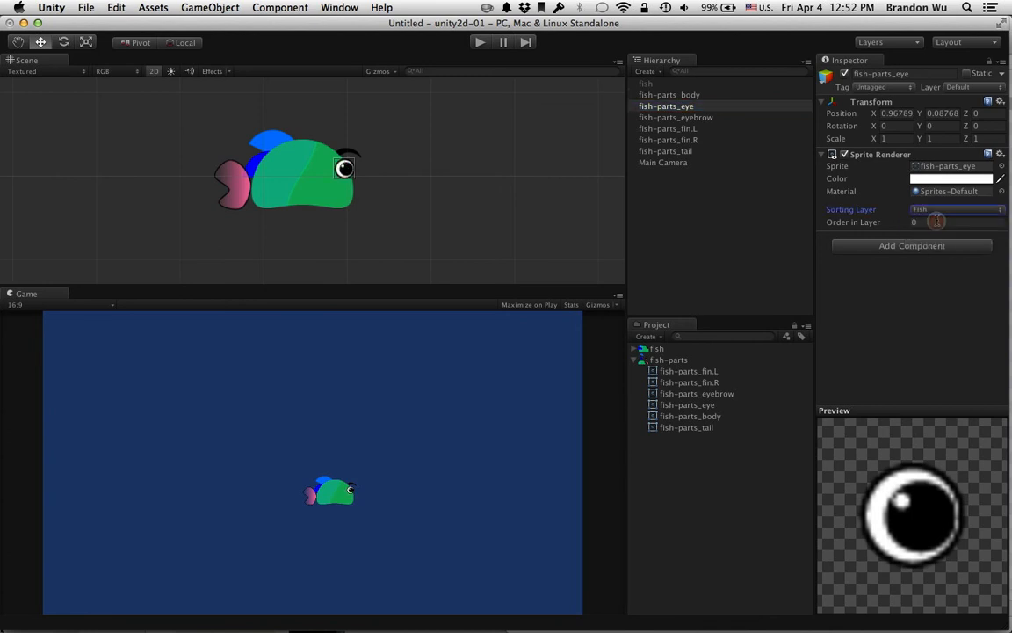
click(936, 220)
text(1)
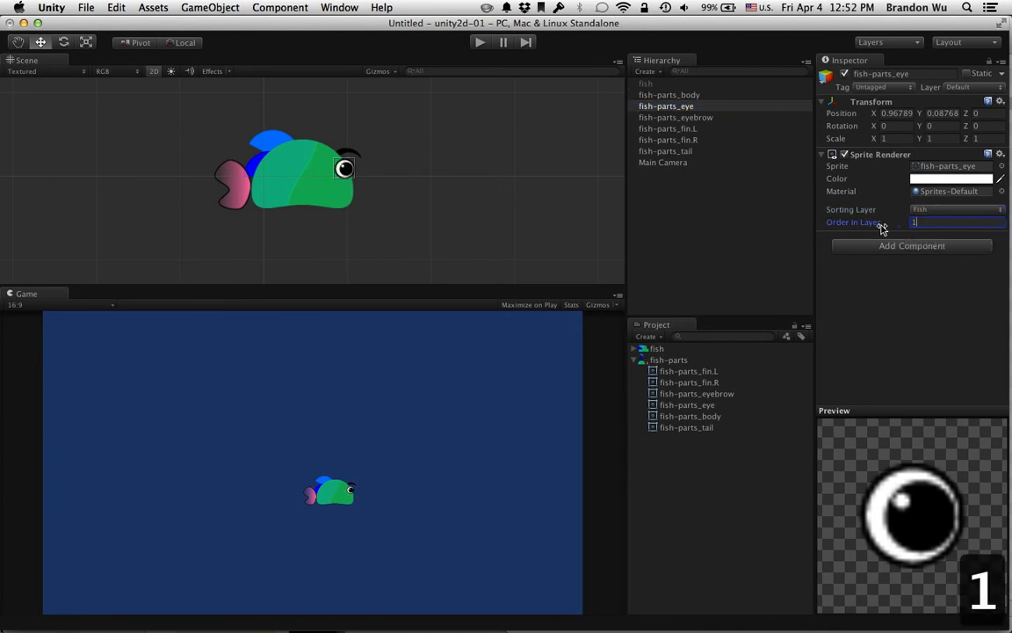
key(Return)
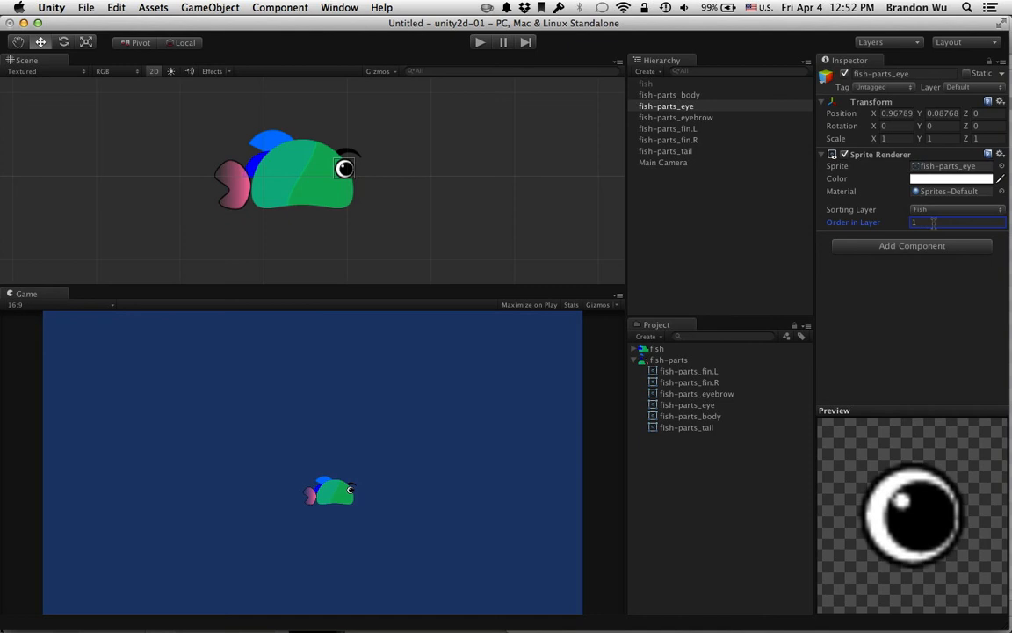
Step: Try an Order in Layer of 2 on the body sprite and set it back to 0
click(728, 95)
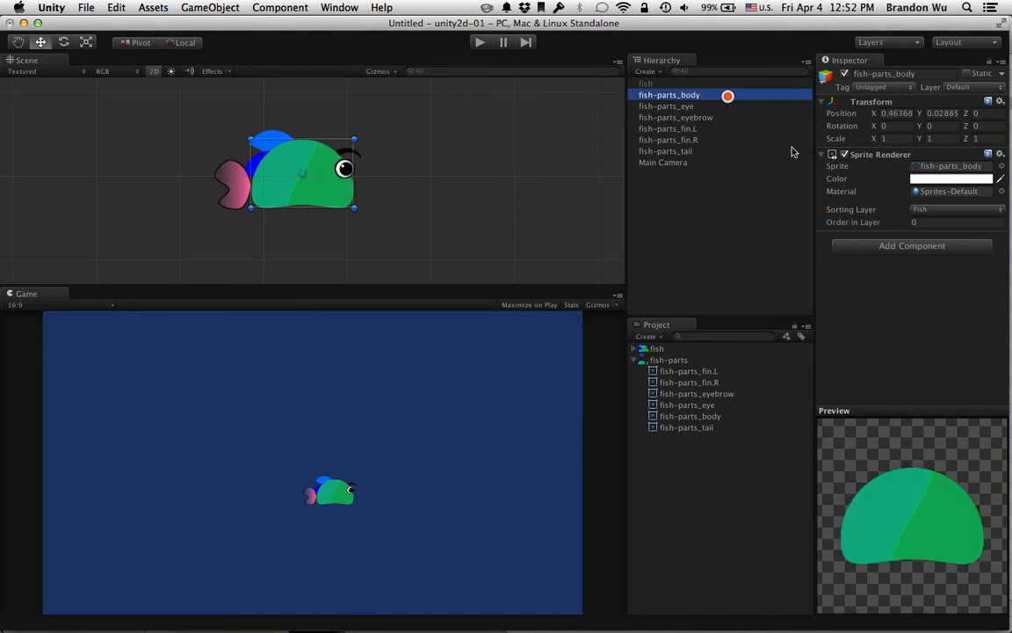
click(918, 222)
text(2)
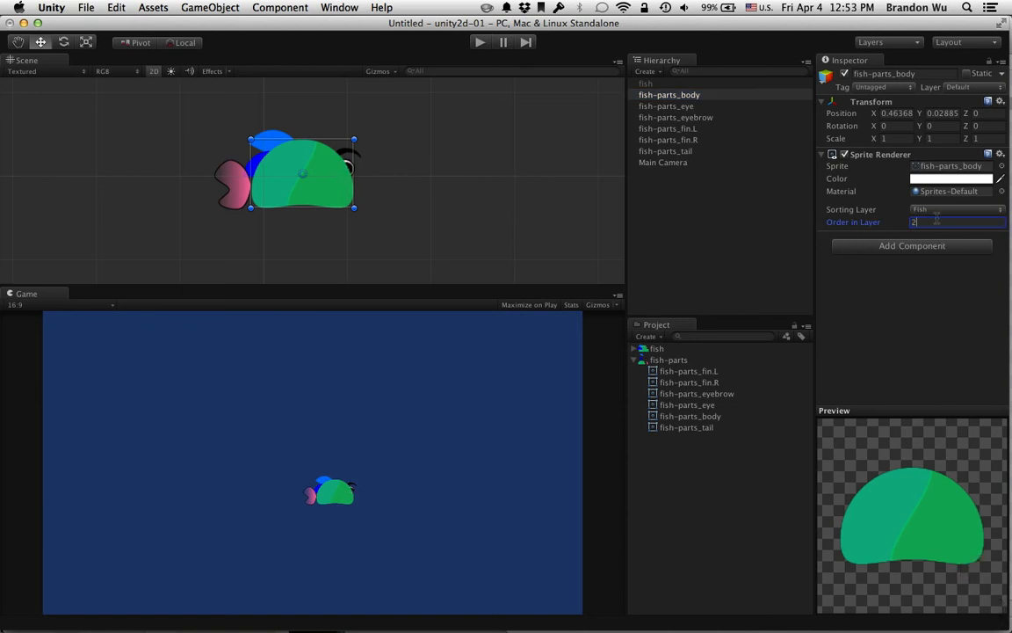
text(0)
key(Return)
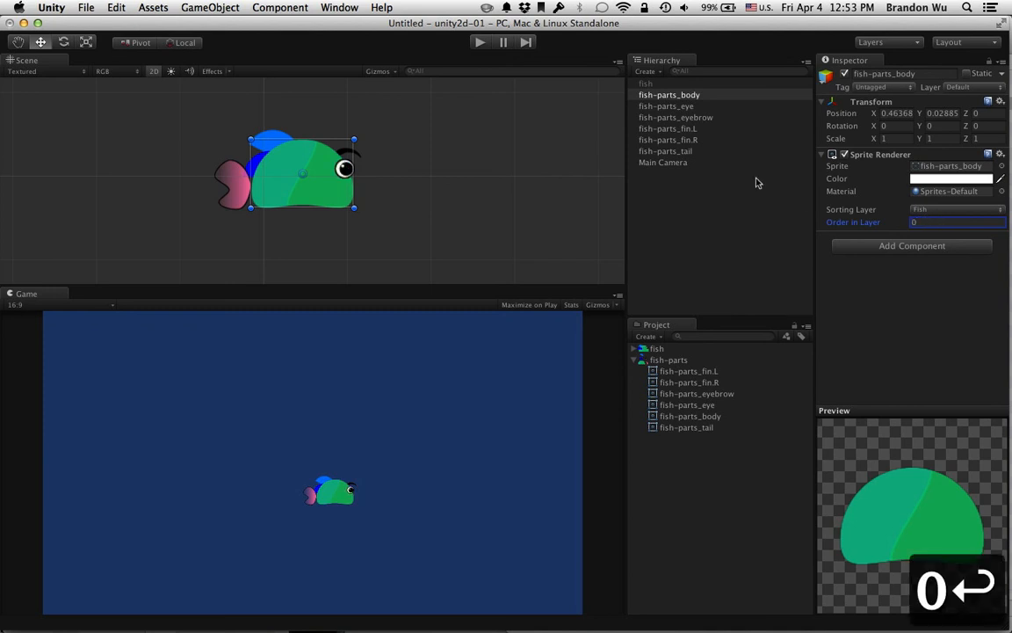
Step: Set the eyebrow sprite's Order in Layer to 1
click(732, 117)
click(924, 222)
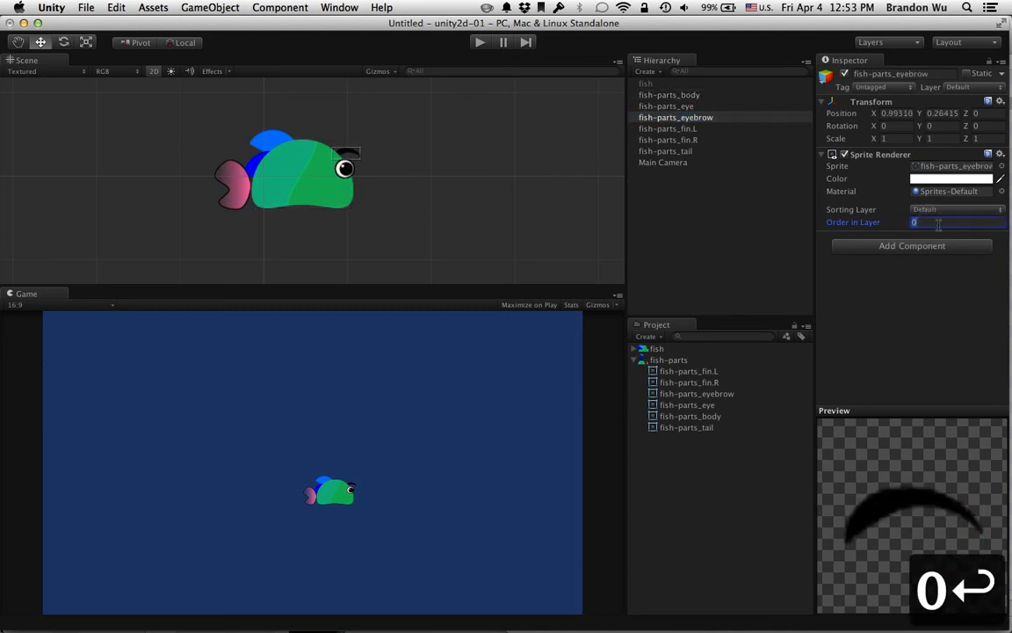
text(1)
key(Return)
Step: Check the eye's layer order, set the eyebrow's Order in Layer to 2 and assign it to the Fish sorting layer
click(680, 105)
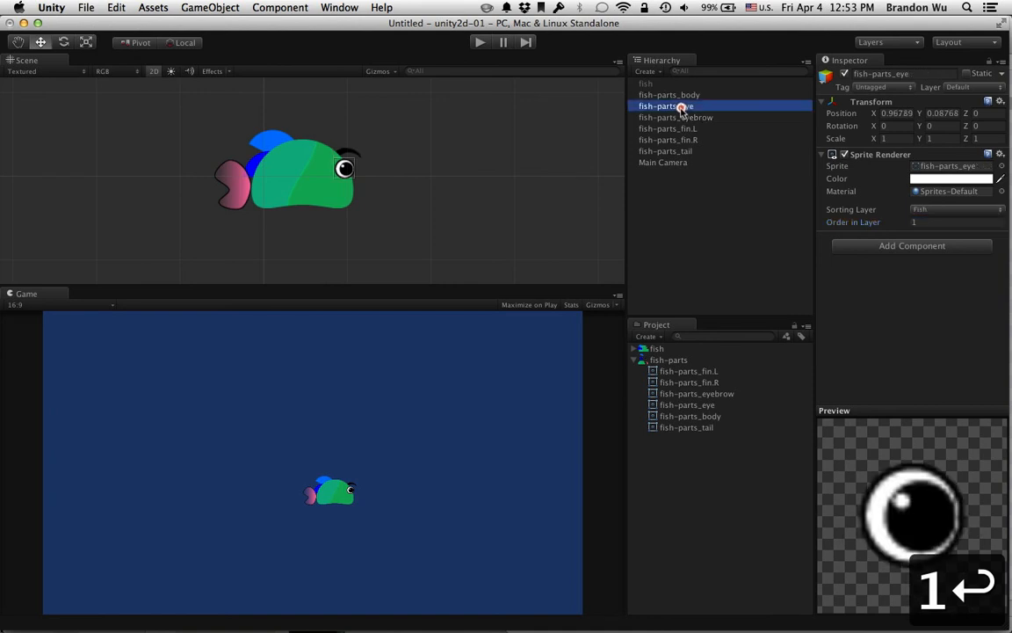
click(677, 117)
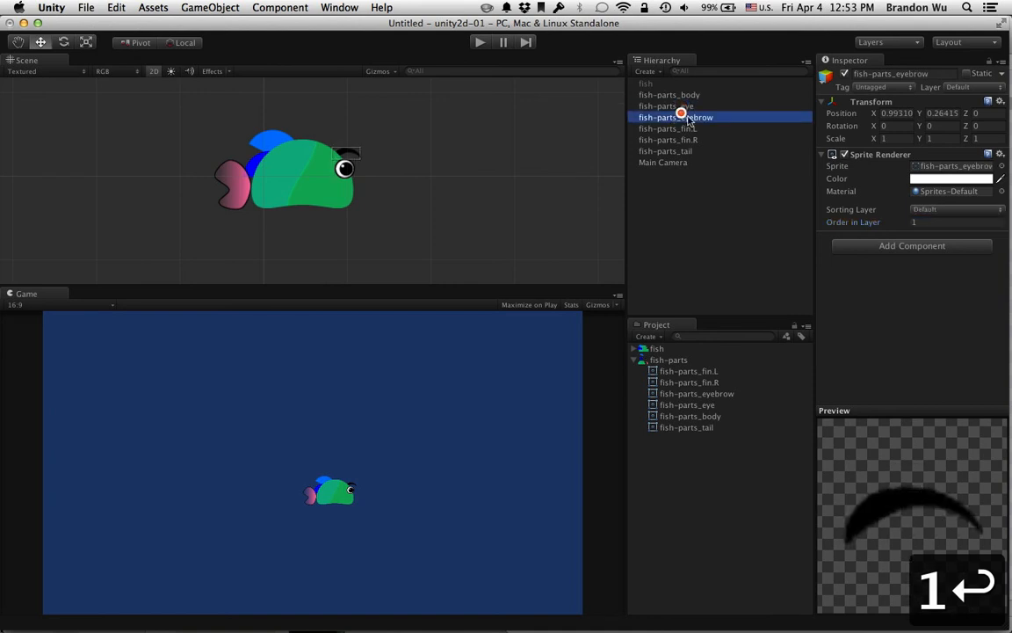
click(922, 222)
text(2)
key(Return)
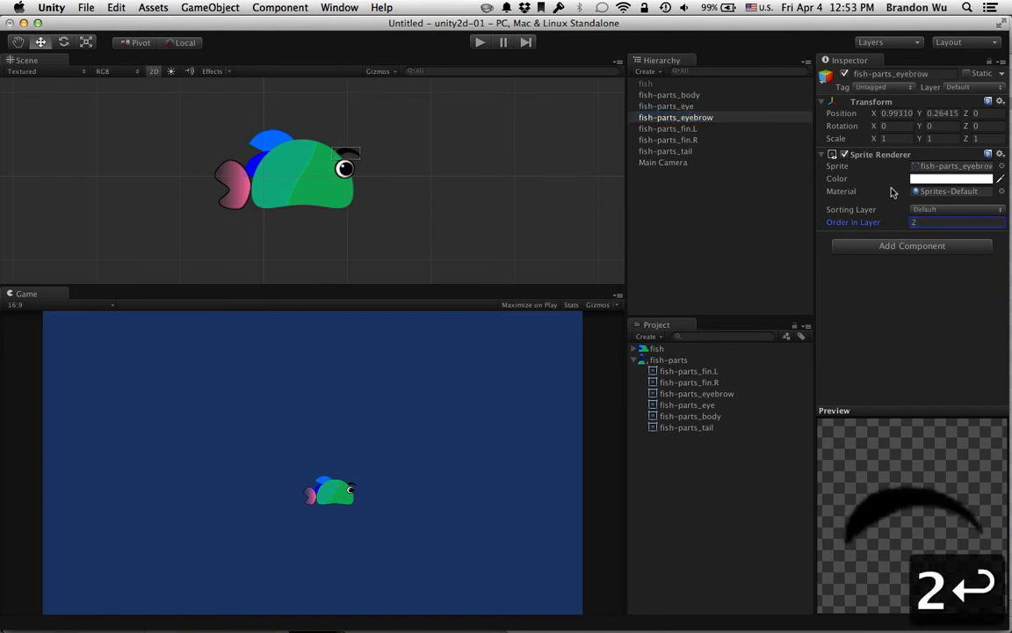
click(925, 209)
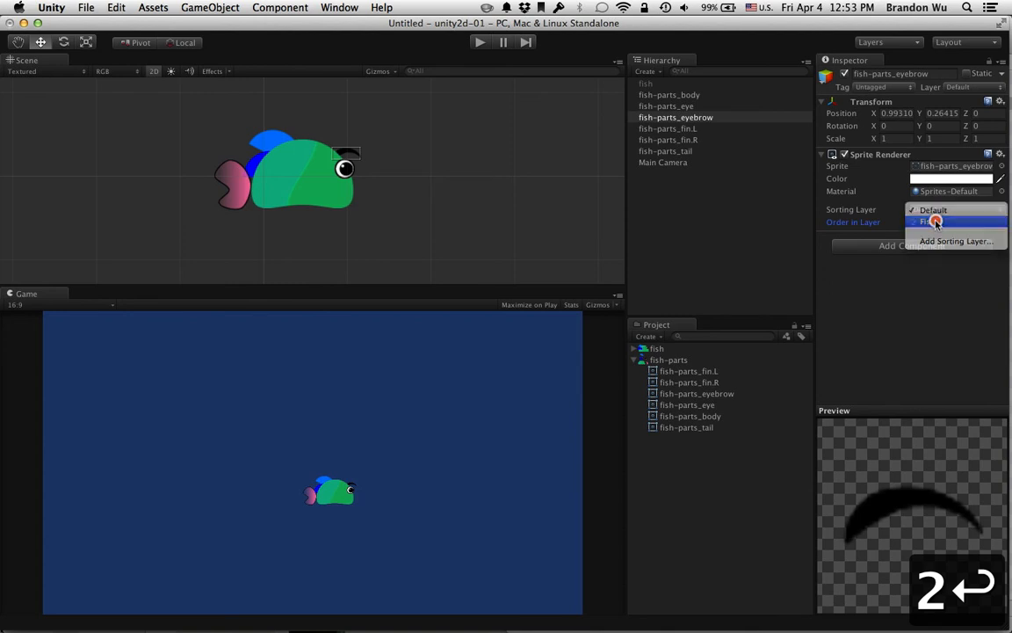
click(928, 219)
Step: Assign the fish-parts_fin.L sprite to the Fish sorting layer and set its Order in Layer to -1
click(719, 128)
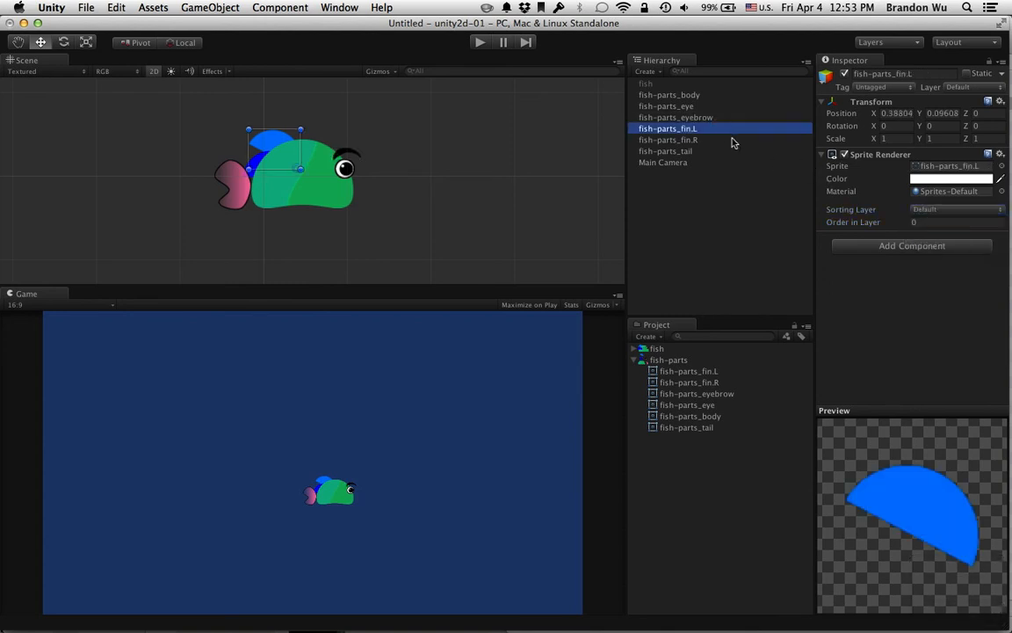
click(933, 211)
click(927, 220)
click(921, 222)
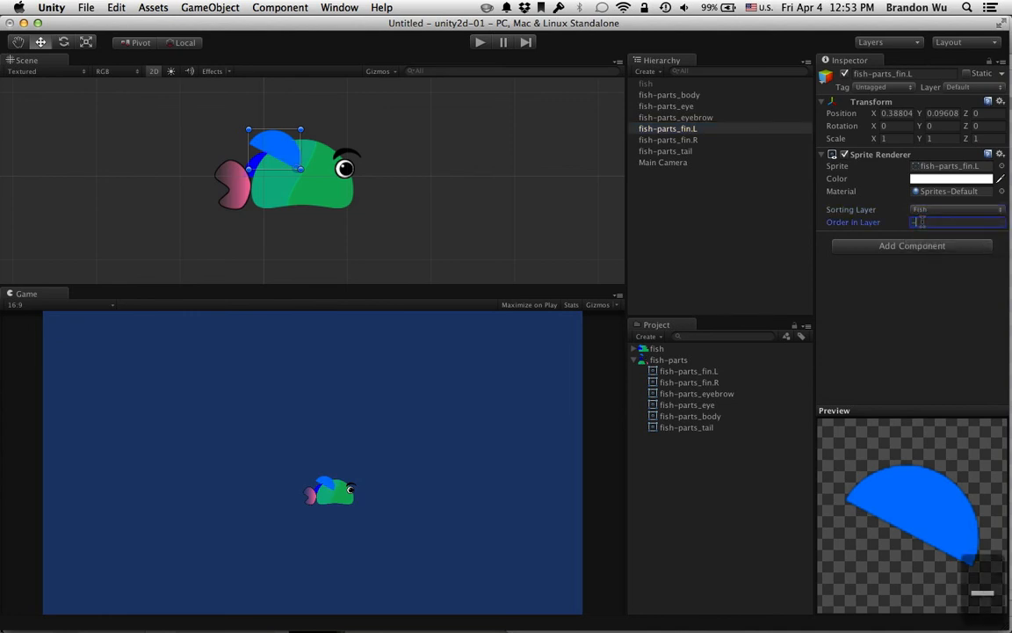
text(-1)
key(Return)
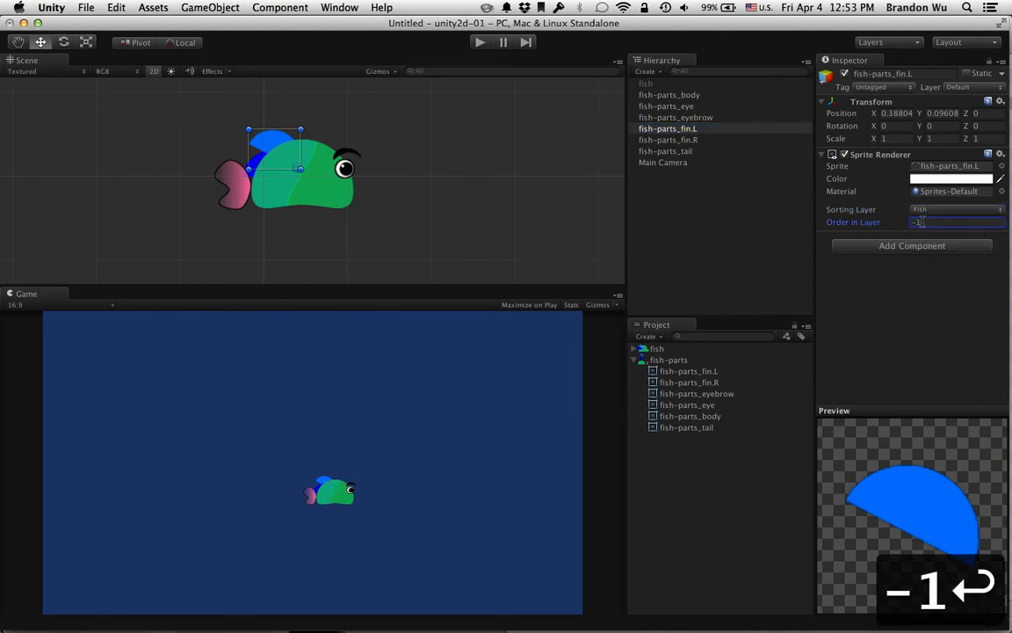
Step: Set the fish-parts_fin.R sprite's Order in Layer to 2 and assign it to the Fish sorting layer
click(684, 141)
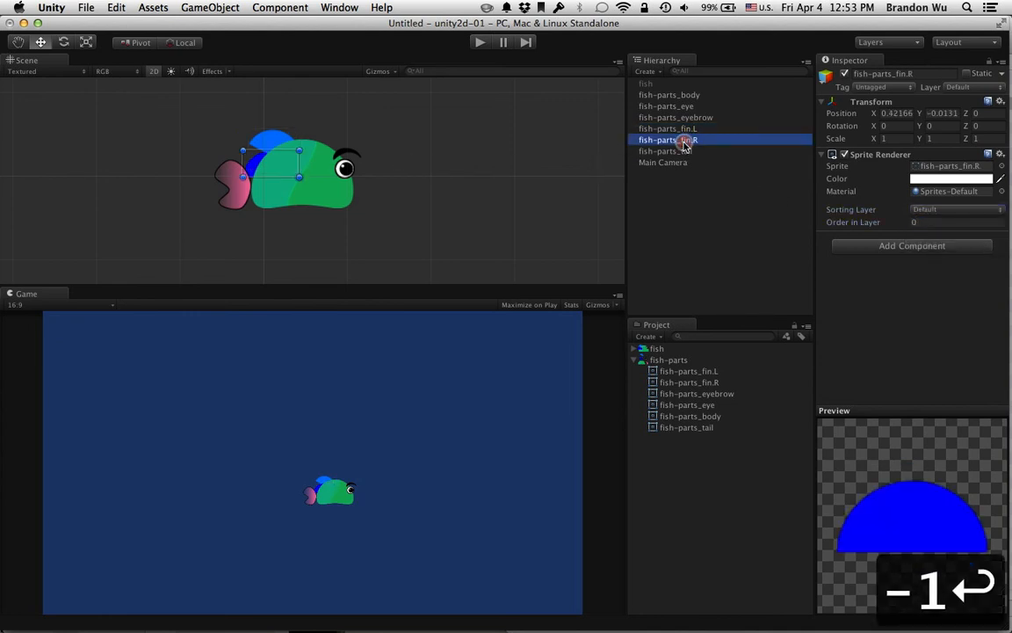
click(926, 222)
text(2)
key(Return)
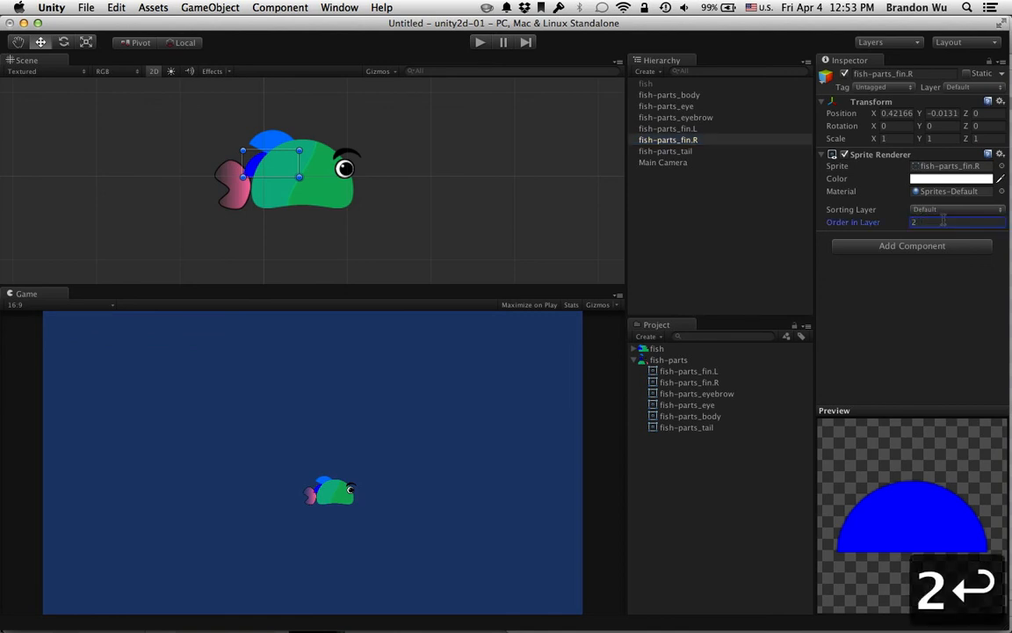
click(944, 209)
click(938, 222)
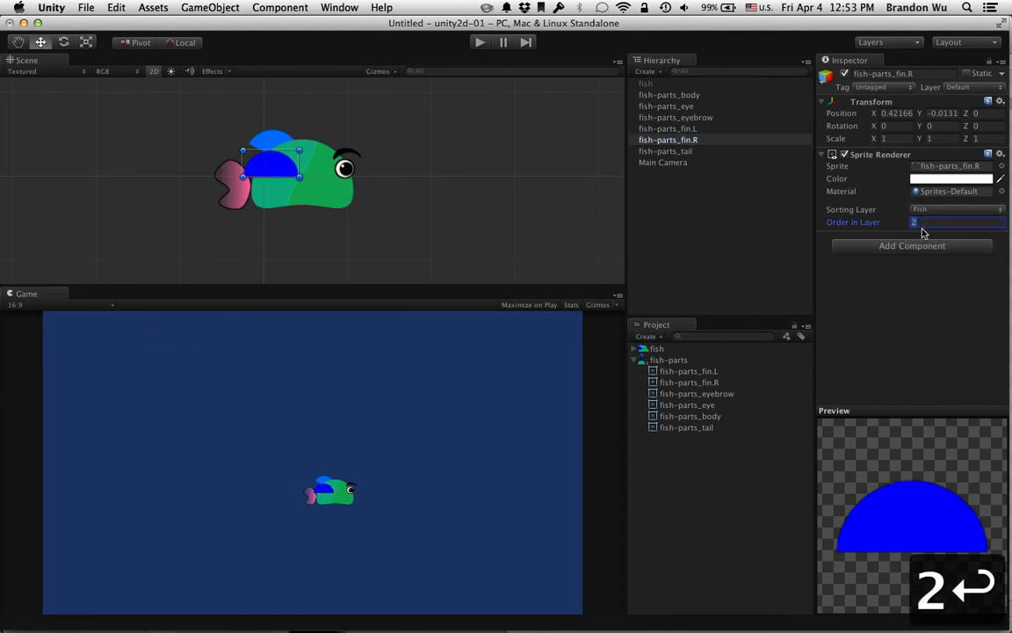
click(773, 129)
click(773, 137)
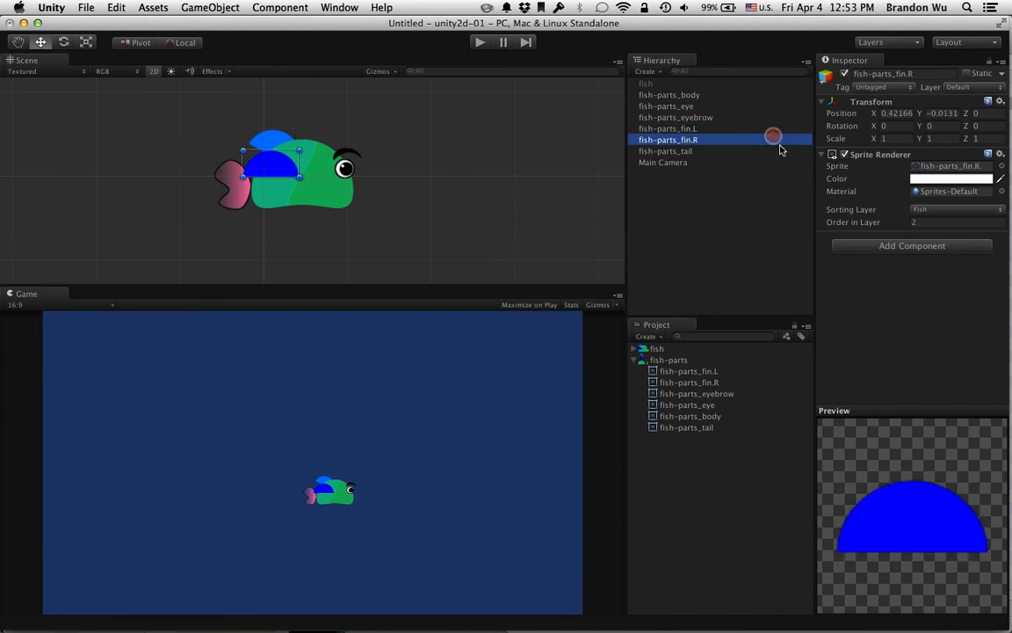
Step: Assign the fish-parts_tail sprite to the Fish sorting layer
click(736, 117)
click(727, 95)
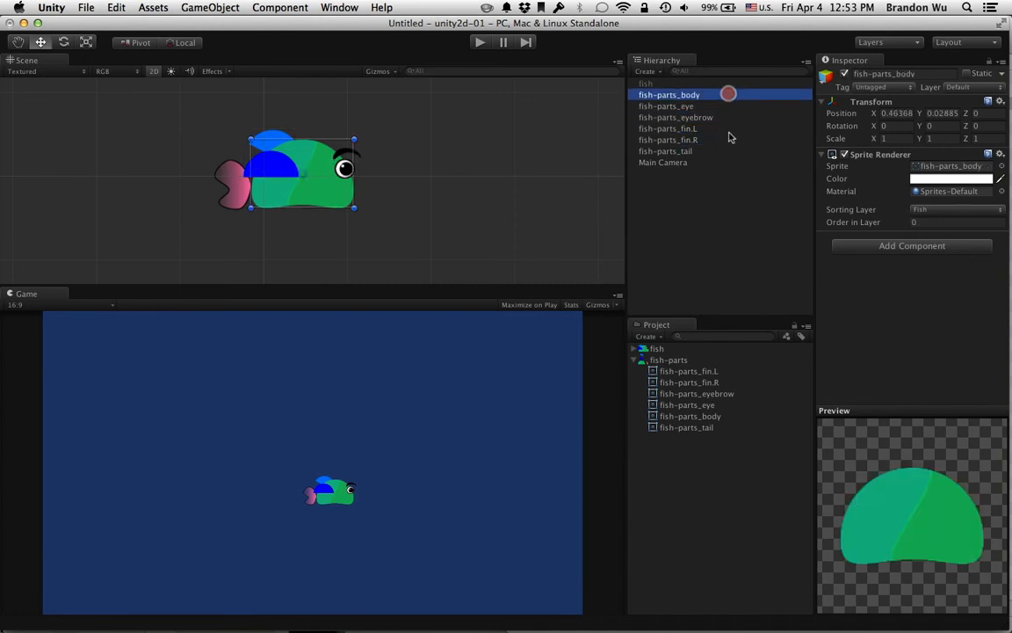
click(729, 141)
click(728, 151)
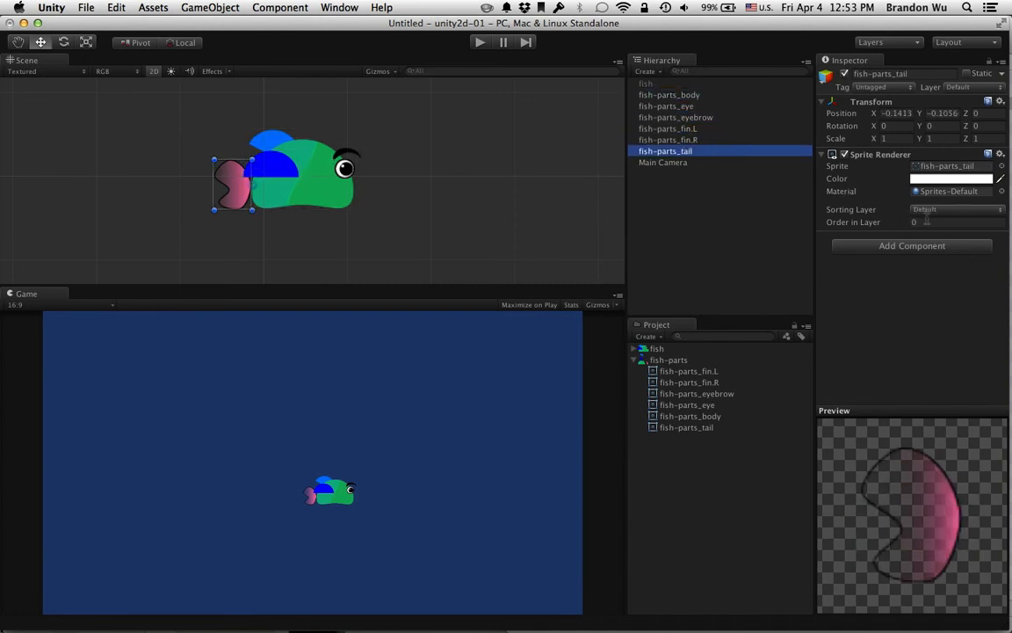
click(926, 211)
click(931, 222)
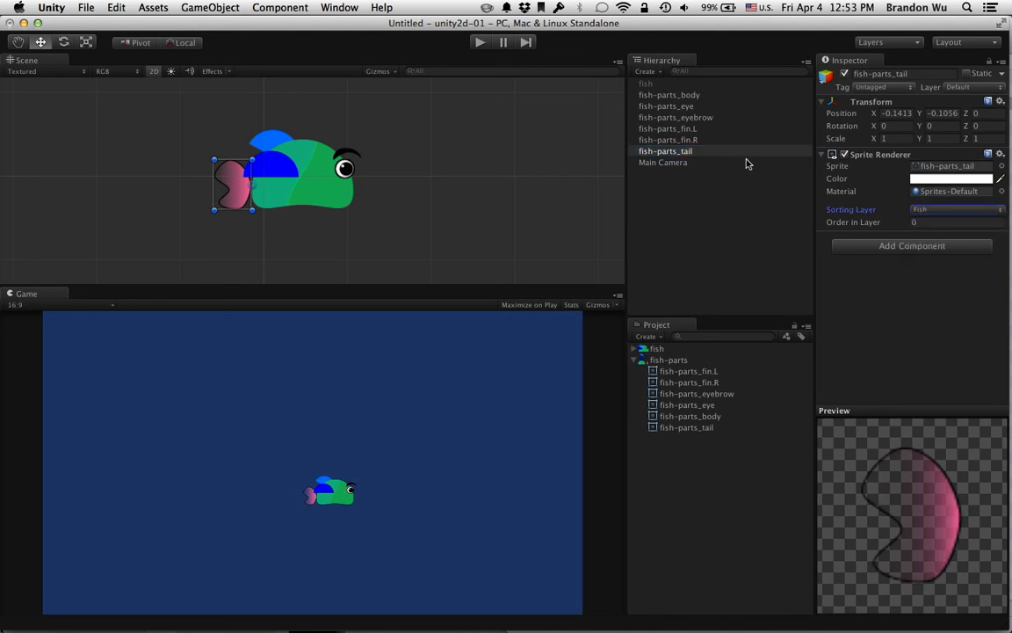
Step: Compare the body and tail layer settings and move the tail slightly away from the body to about X -0.167
click(707, 95)
click(707, 152)
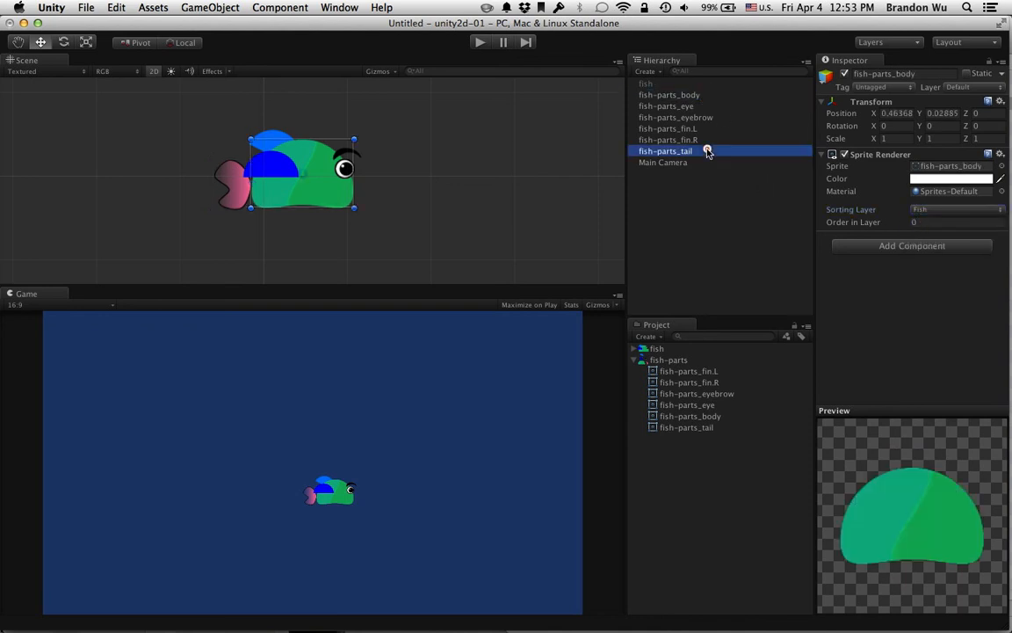
click(702, 94)
click(700, 152)
click(698, 96)
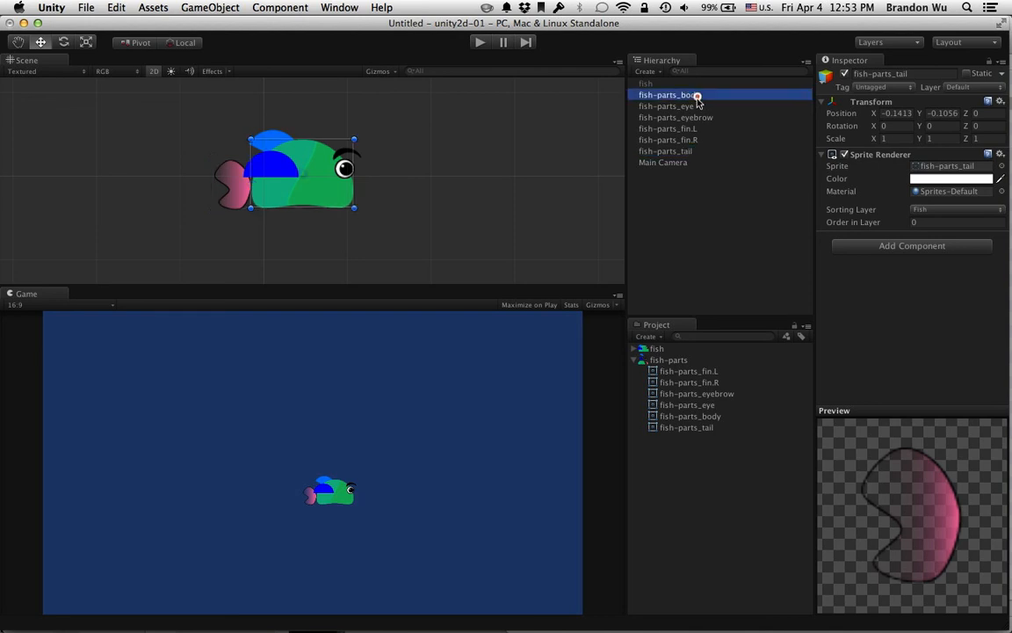
click(694, 151)
drag(227, 186, 237, 195)
click(347, 226)
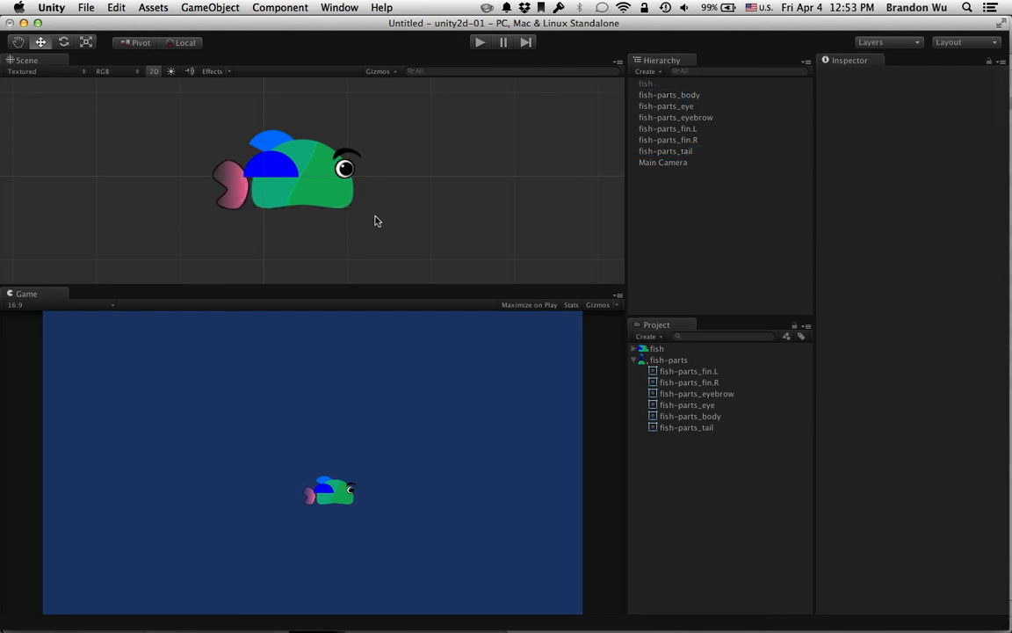
Step: Save the scene in the Assets folder as scene and collapse the fish-parts sprite list
key(super+s)
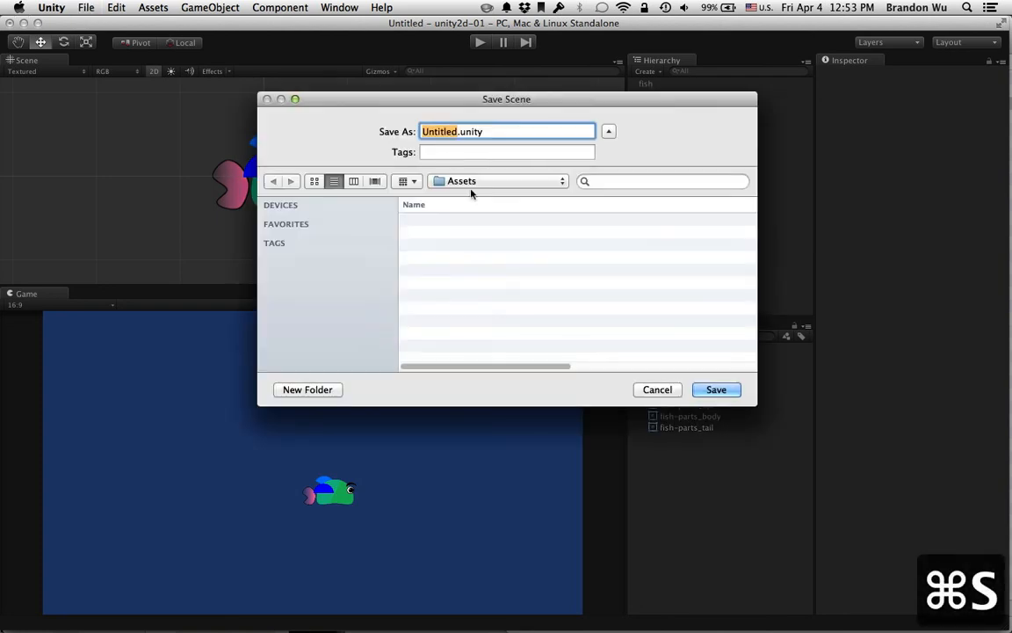
text(scene)
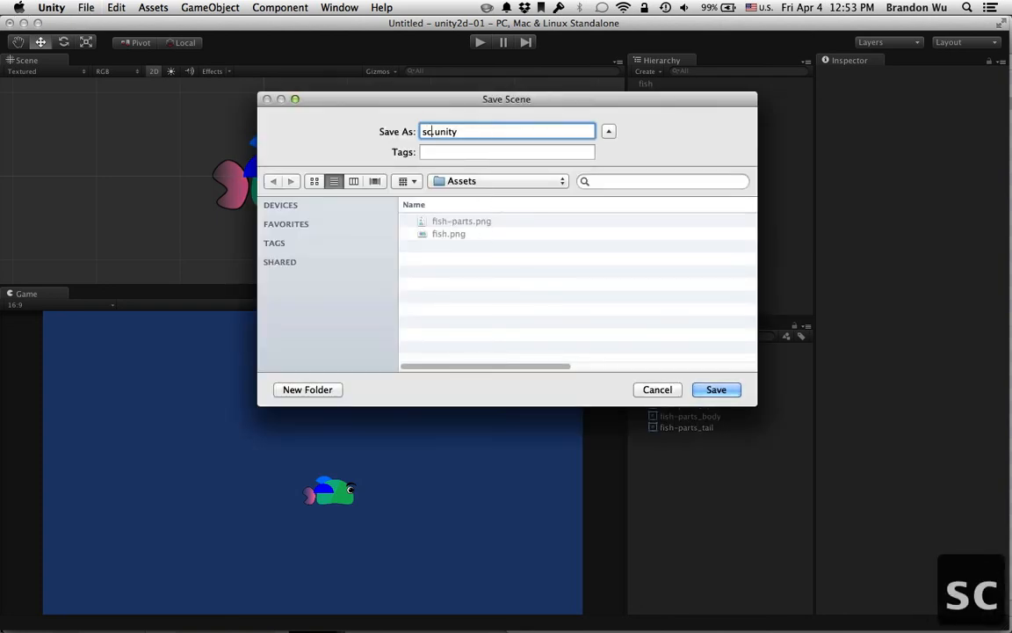
key(Return)
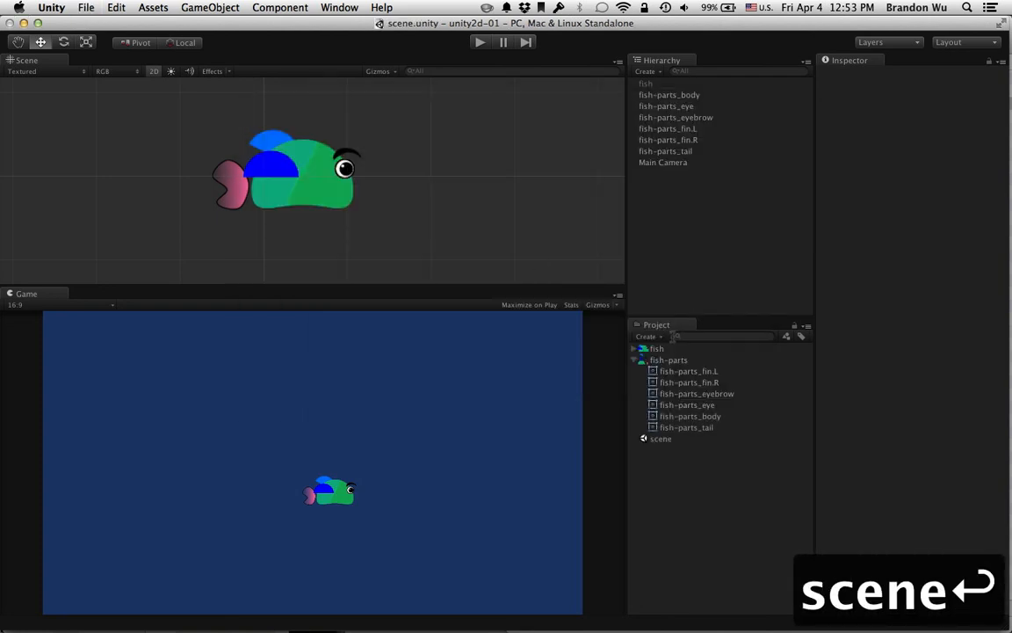
click(635, 361)
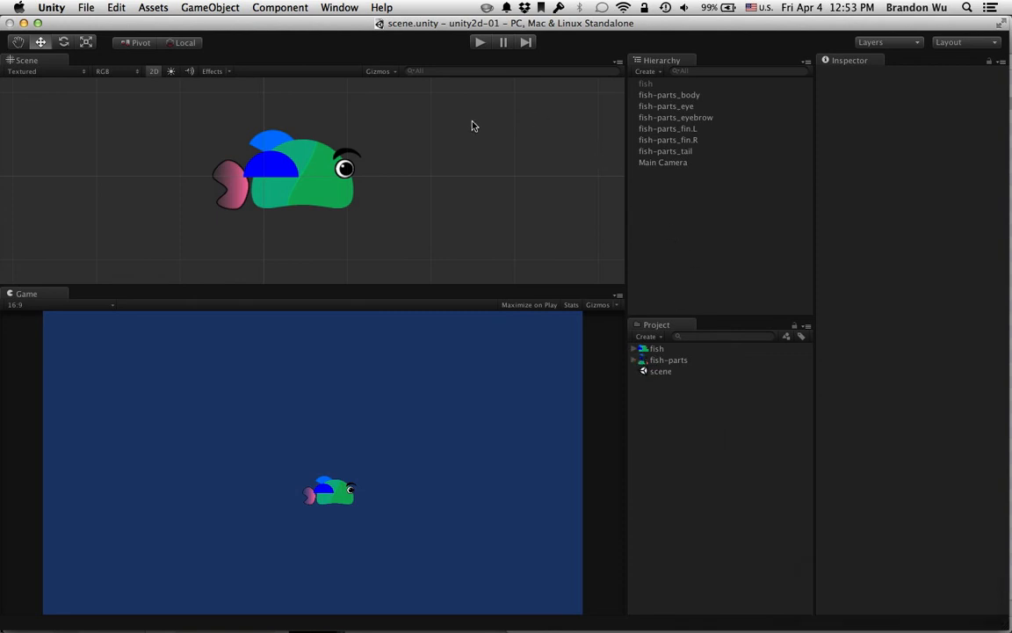
Step: Go through the fish part objects one by one and review each one's sorting layer and Order in Layer
click(672, 95)
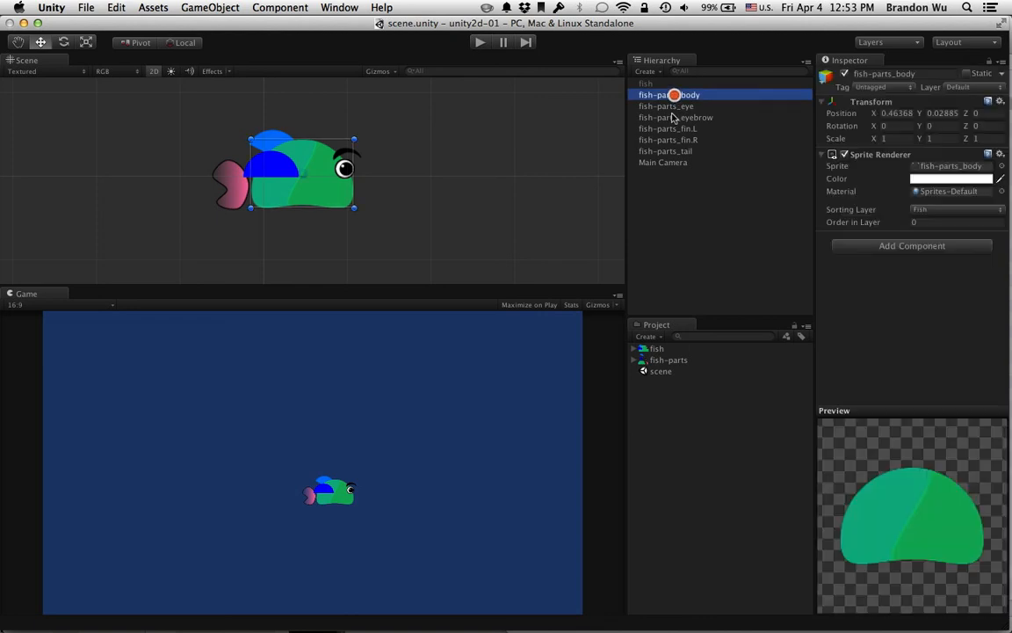
click(669, 106)
click(669, 118)
click(668, 129)
click(669, 140)
click(668, 151)
click(670, 117)
click(669, 106)
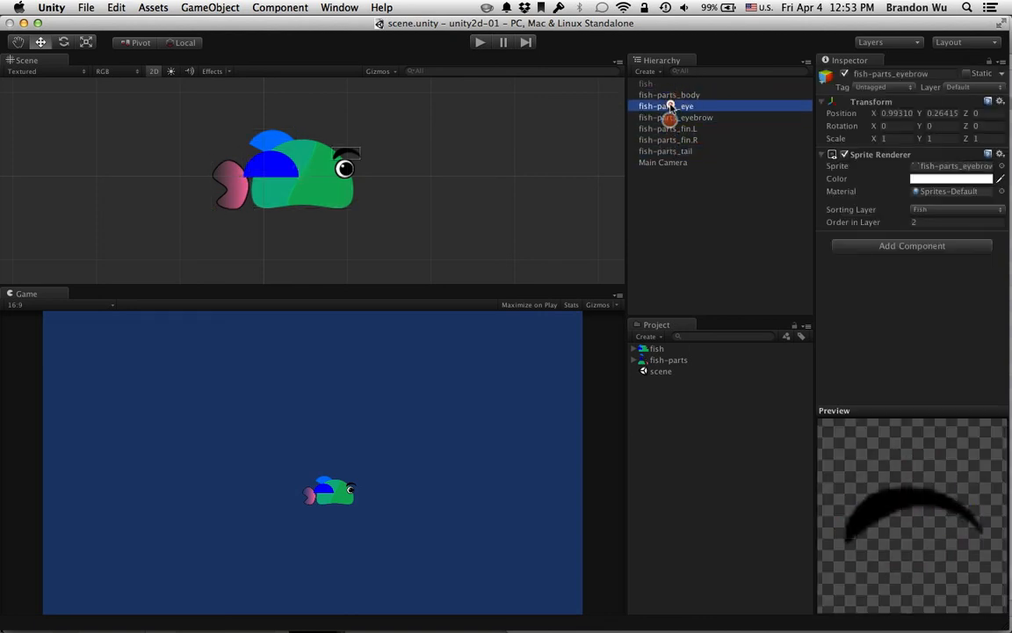
click(671, 95)
Step: Move both fins slightly down and toward the tail, placing fish-parts_fin.R at about X 0.346, Y -0.072
click(672, 127)
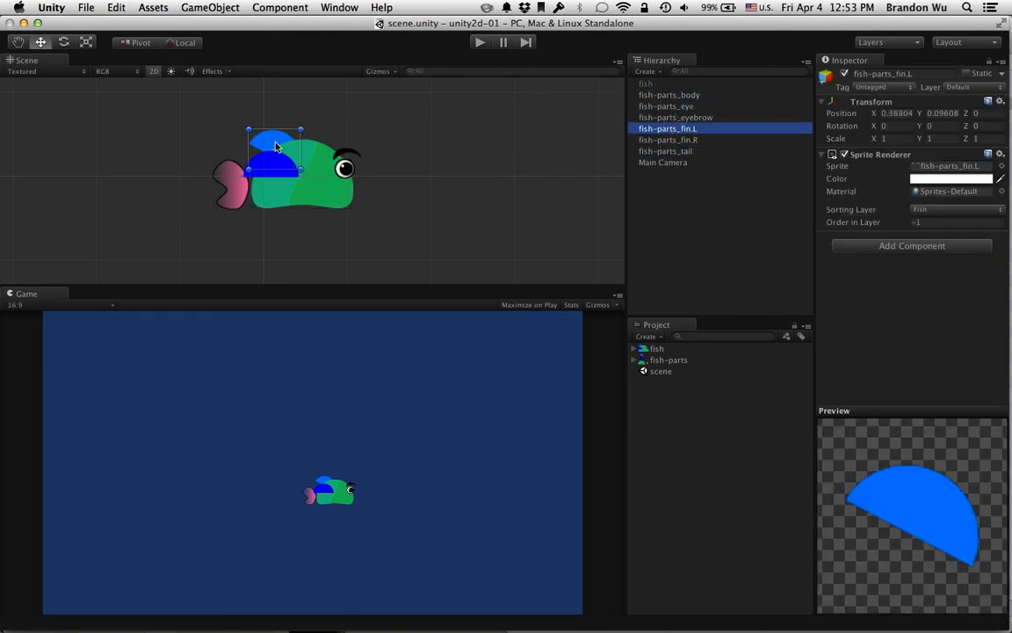
drag(275, 146, 282, 174)
click(681, 139)
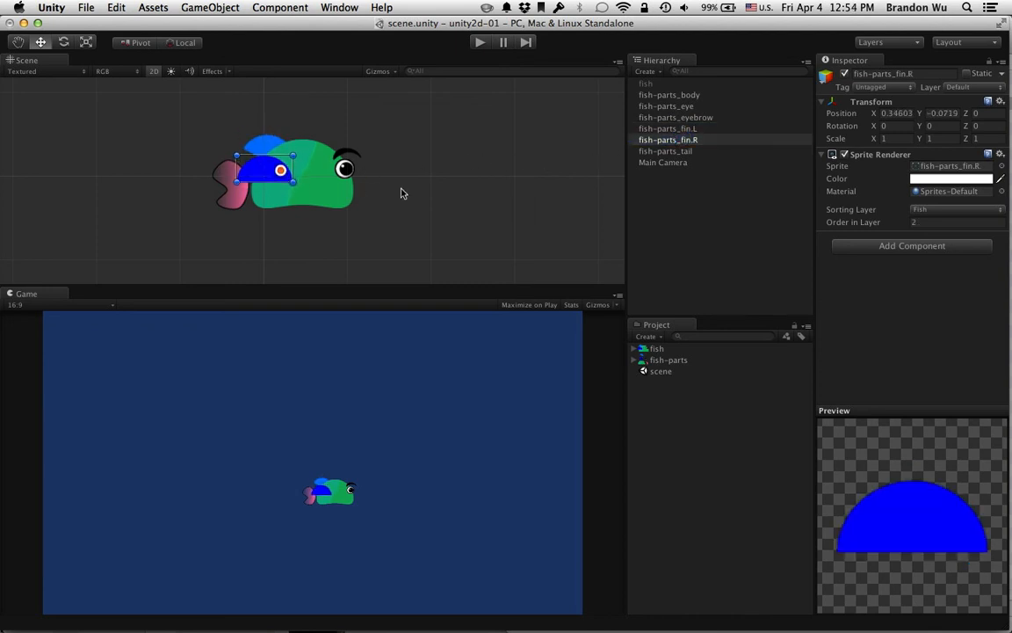
Step: Reduce the Main Camera's orthographic size to about 2.02 to enlarge the fish in the game view
click(679, 160)
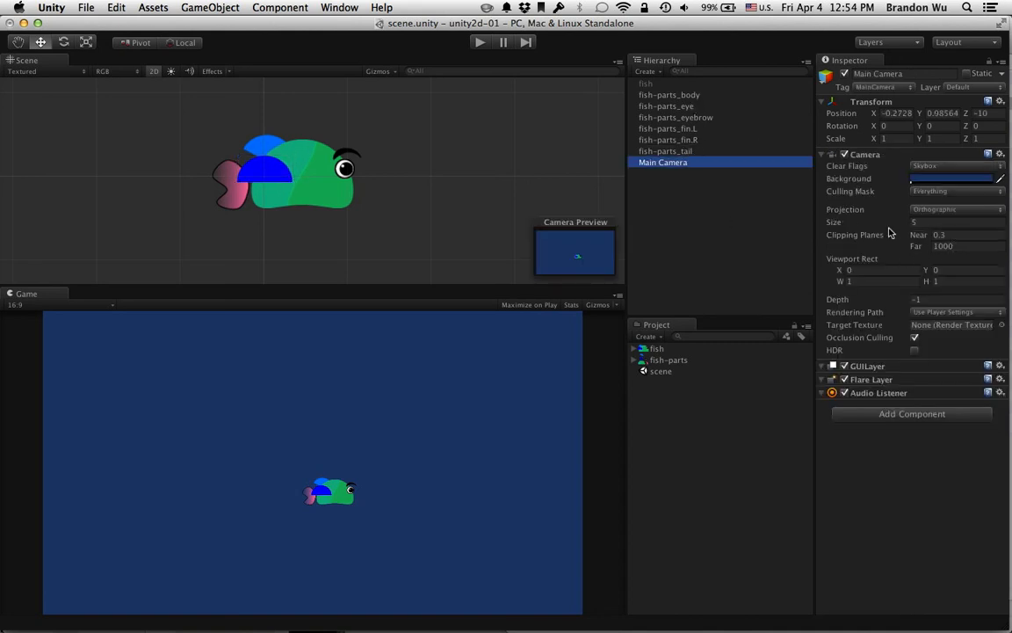
drag(879, 226, 794, 233)
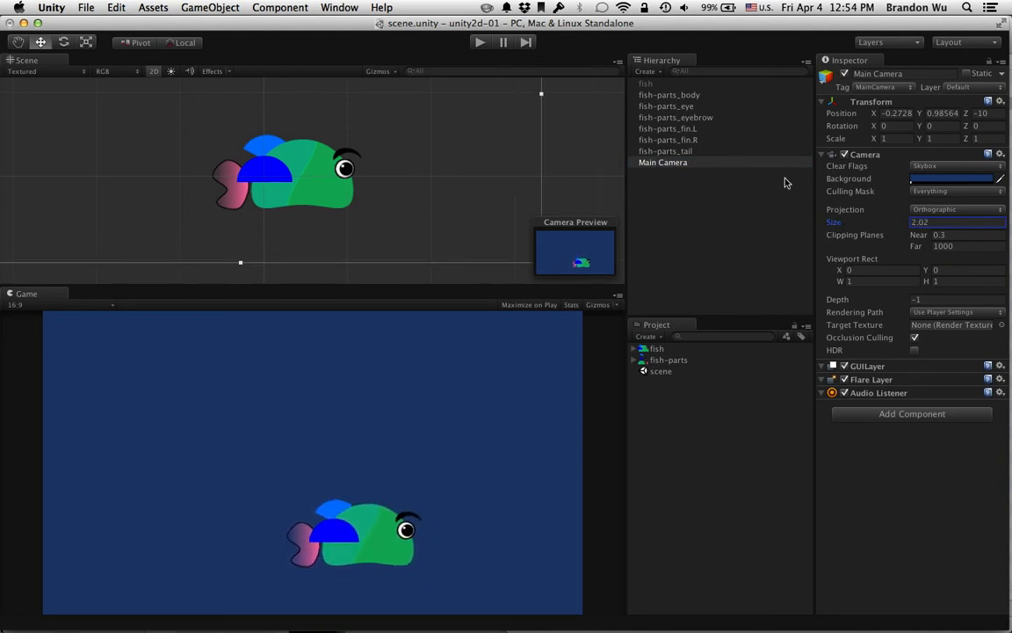
click(741, 149)
click(725, 161)
Step: Examine how the body, eye, eyebrow, fins and tail are listed as separate objects in the scene hierarchy
click(719, 95)
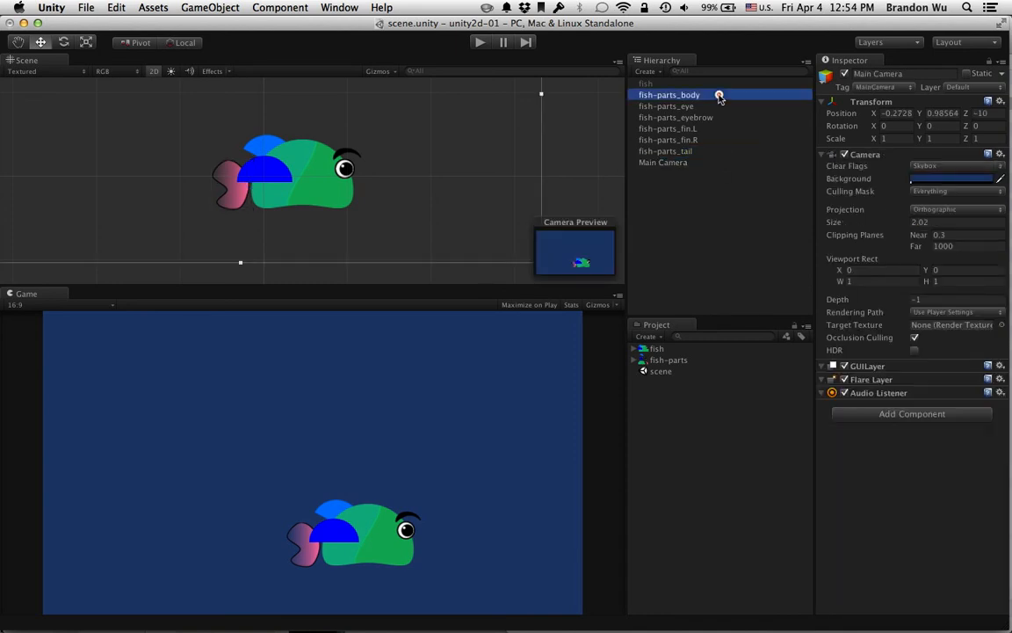
click(716, 105)
click(714, 118)
click(713, 140)
click(712, 151)
click(710, 118)
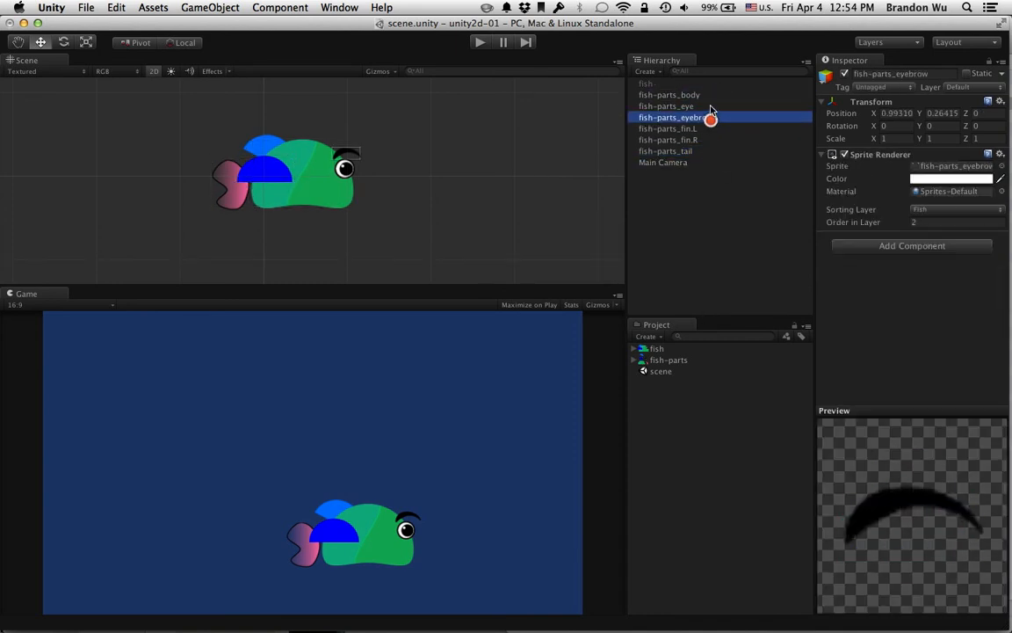
click(709, 106)
click(708, 96)
click(707, 151)
click(706, 107)
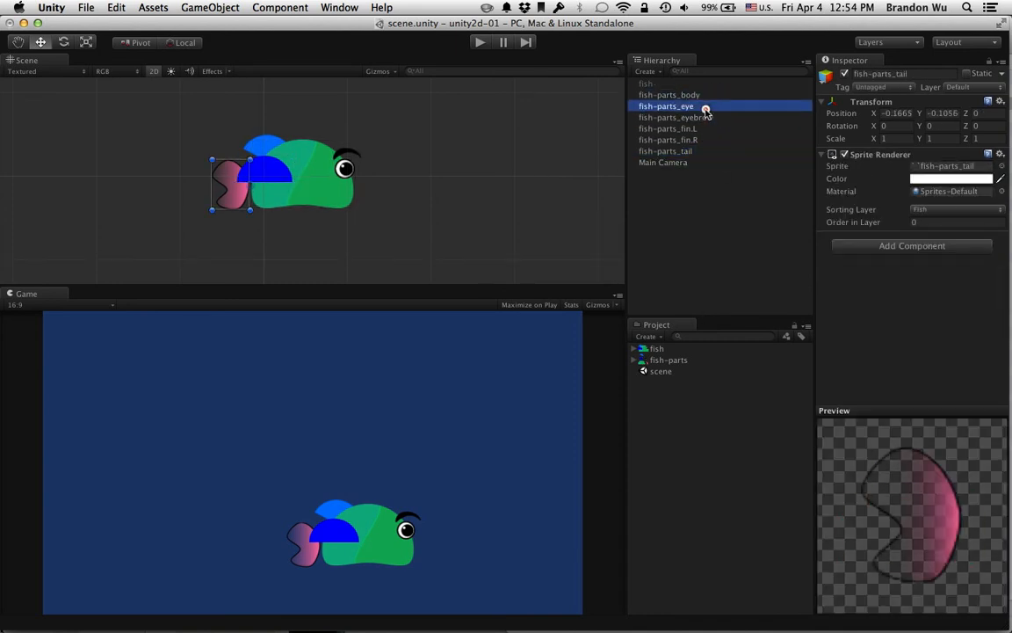
click(702, 96)
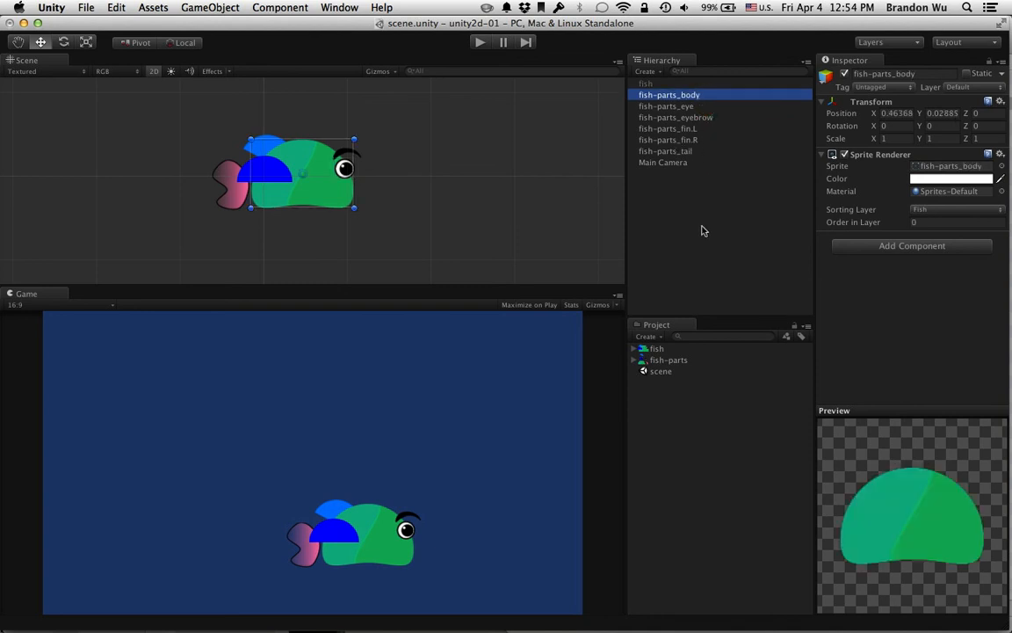
click(701, 229)
click(697, 151)
click(696, 96)
click(696, 117)
click(694, 129)
click(694, 151)
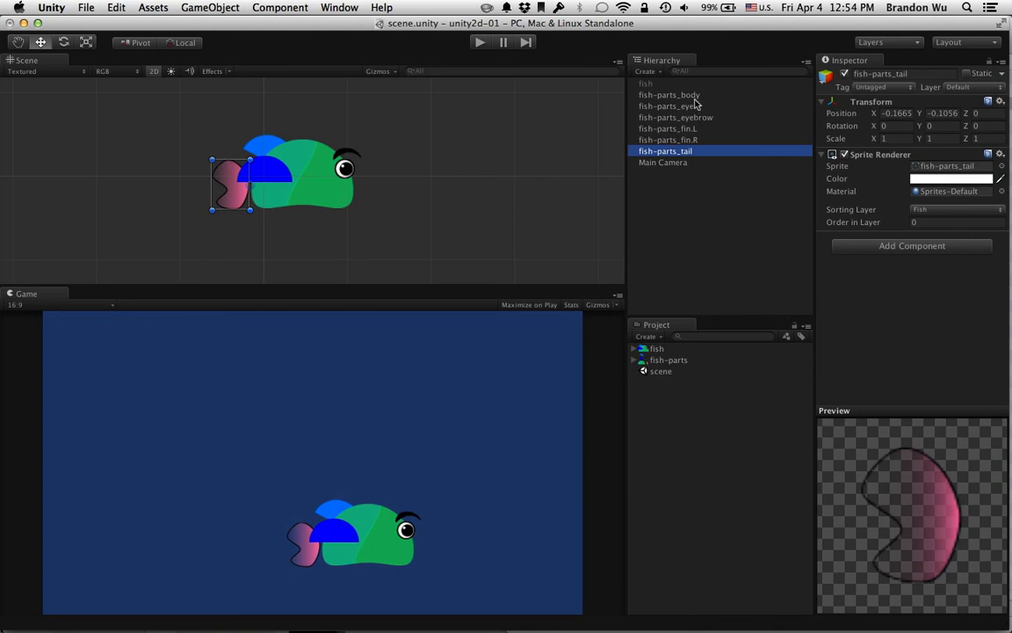
click(694, 95)
Step: Make the eye, eyebrow, both fins and tail children of fish-parts_body and collapse the group
click(693, 151)
shift+click(697, 107)
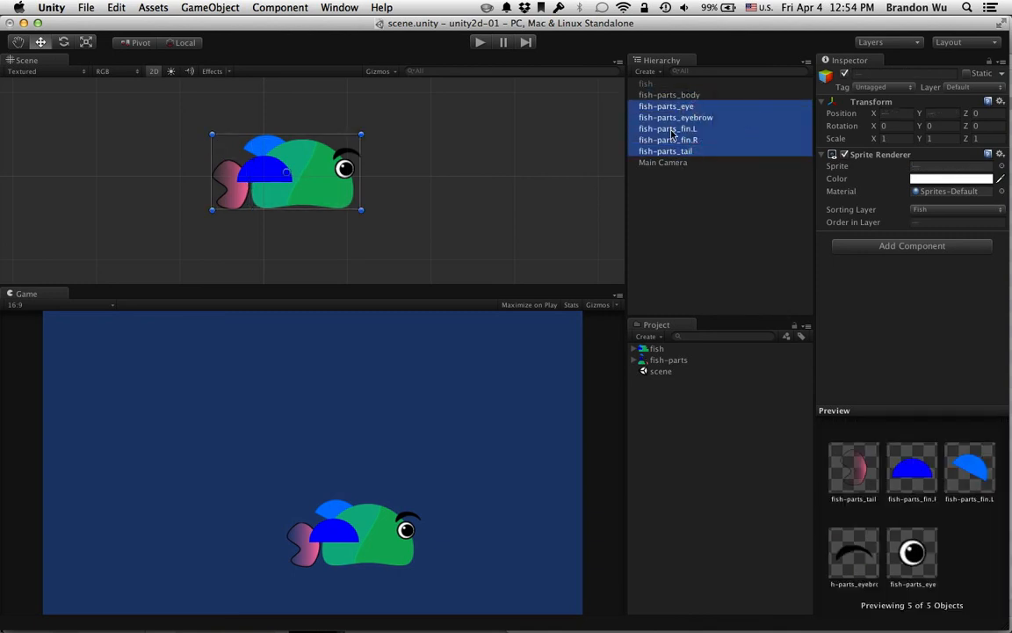
click(667, 94)
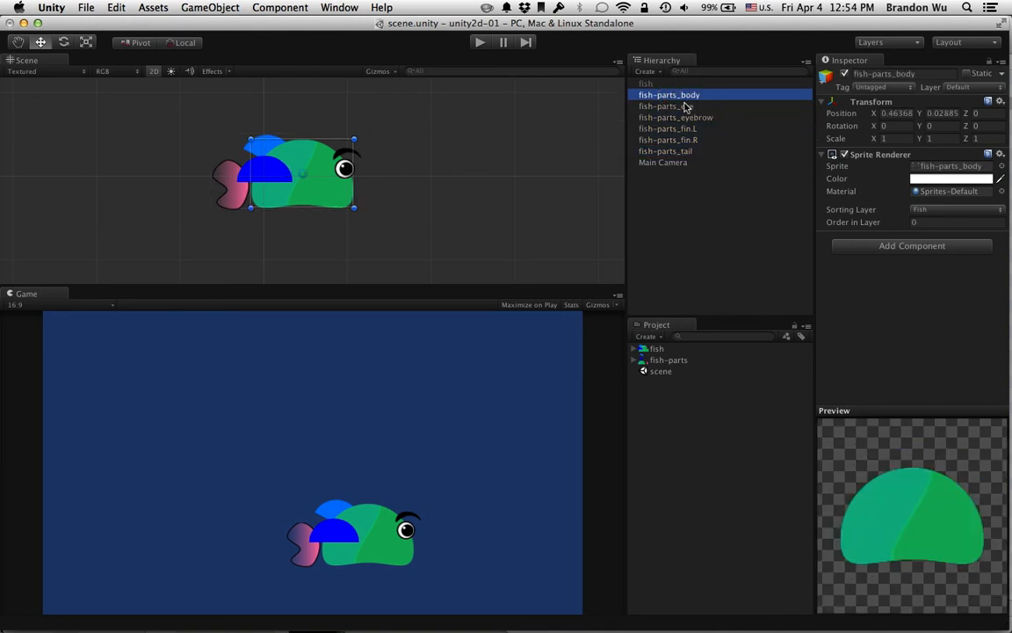
click(686, 106)
shift+click(677, 151)
drag(662, 105, 663, 95)
click(661, 95)
click(635, 95)
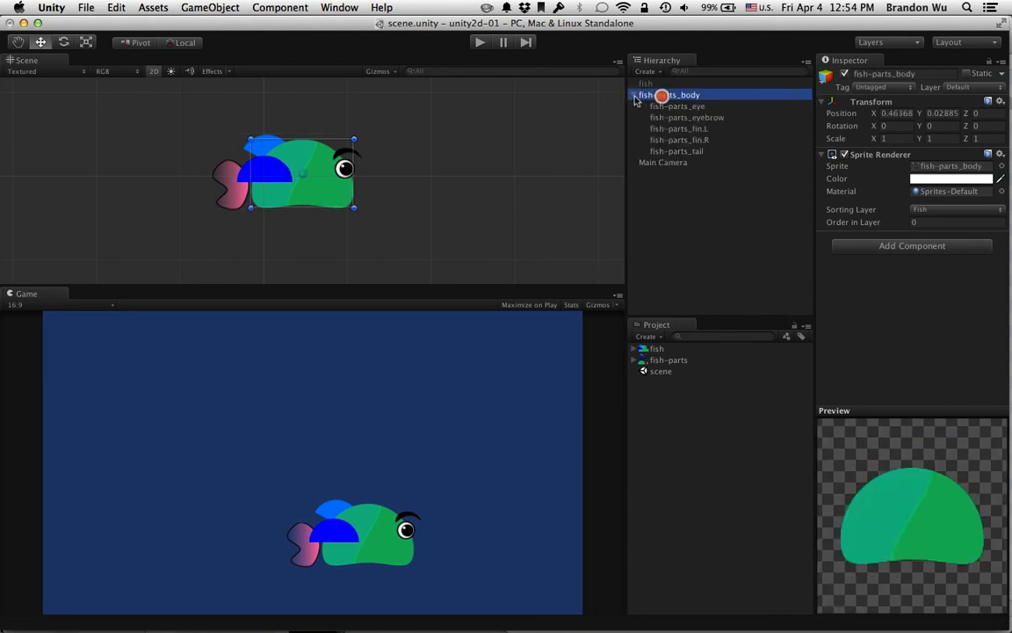
click(635, 95)
Step: Move the grouped fish by its body to about X 0.077, Y 0.071 and undo the adjustments made after the move
click(332, 196)
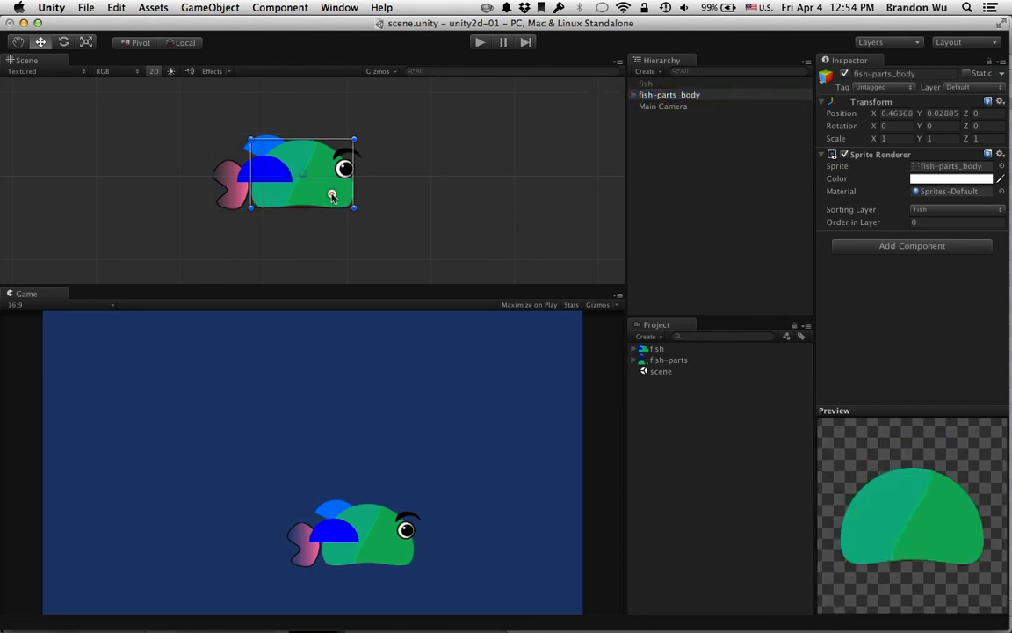
drag(332, 196, 294, 189)
mouse_move(330, 136)
mouse_down()
mouse_move(340, 160)
mouse_move(340, 120)
mouse_move(339, 134)
mouse_up()
click(339, 134)
key(super+z)
key(super+z)
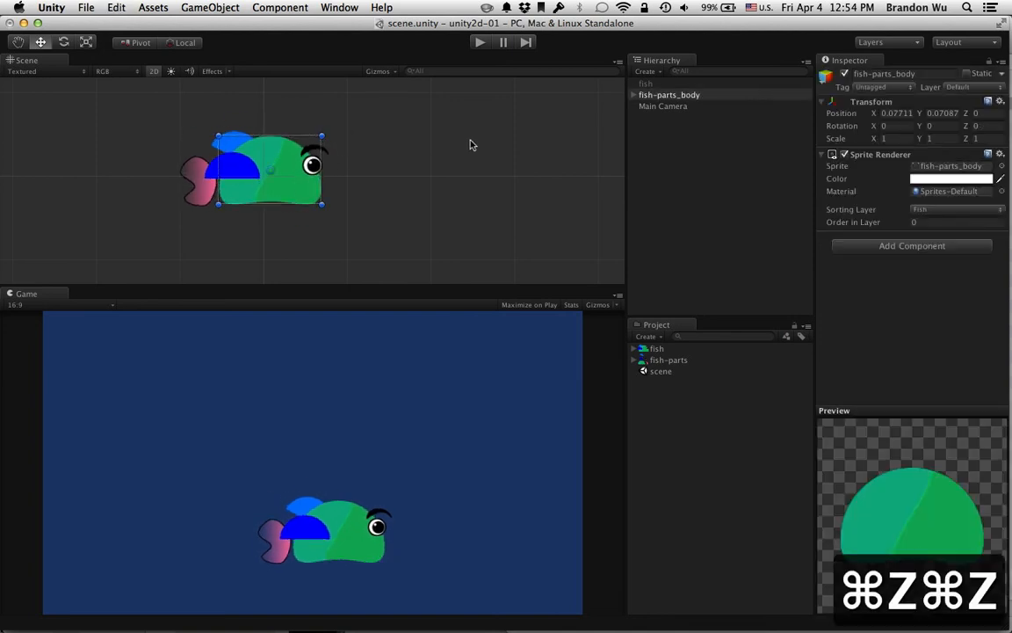
Step: Reactivate the single-sprite fish object and place it beside the assembled fish at about X 2.34, Y 0.16
click(676, 84)
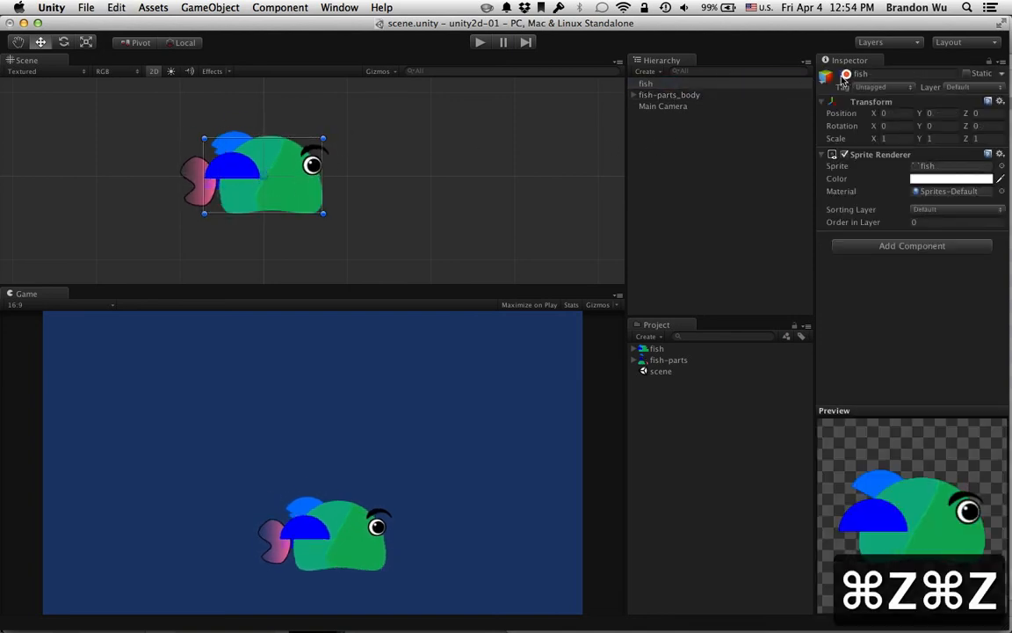
drag(312, 203, 508, 190)
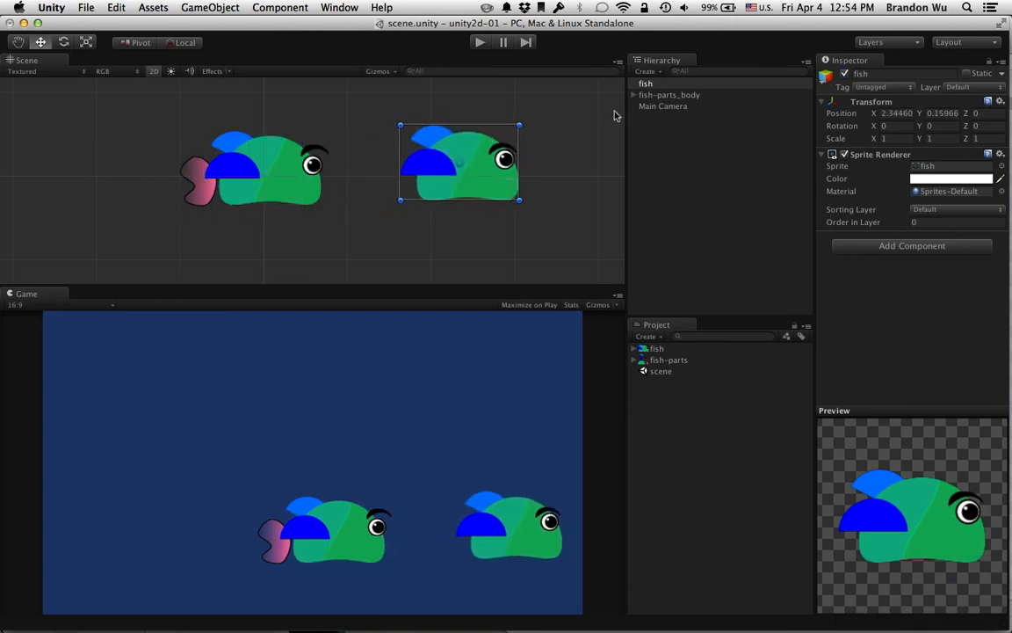
Step: Expand the fish-parts_body group, try resizing the fish-parts_fin.R sprite from its corner and undo it
click(659, 95)
click(633, 95)
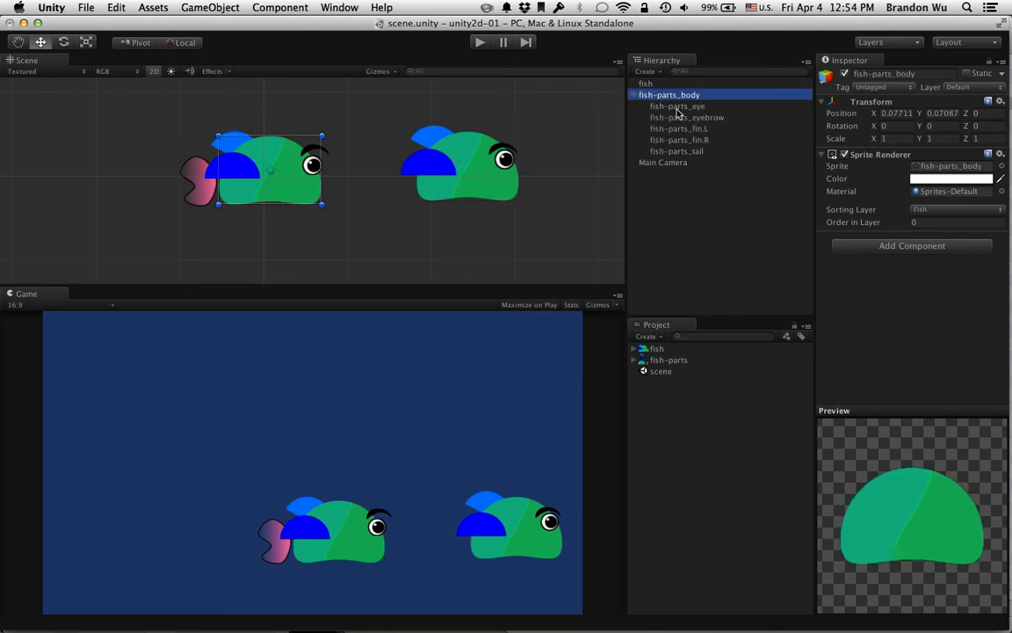
click(682, 139)
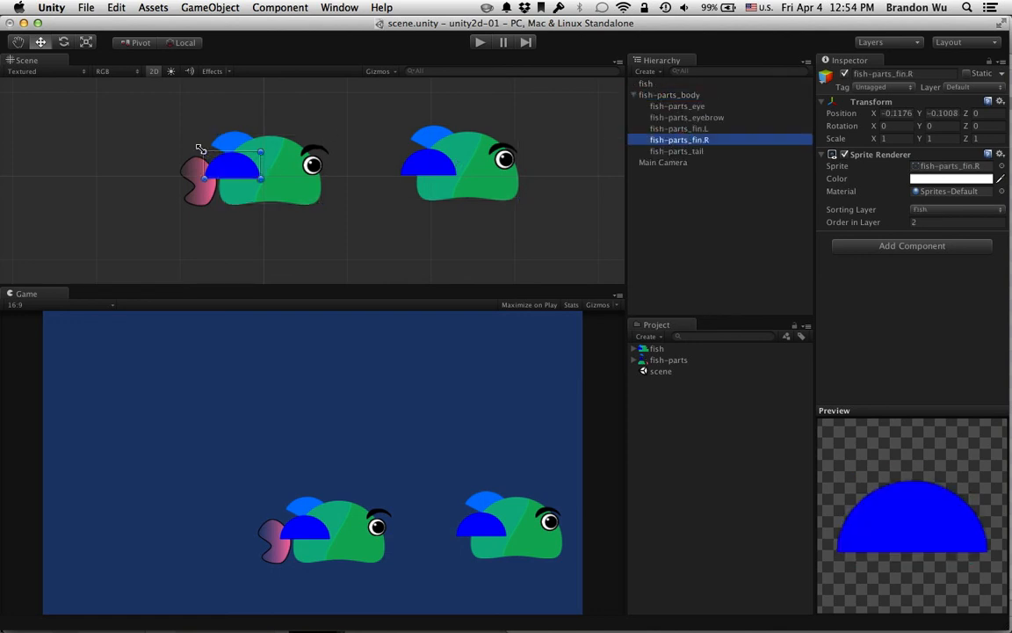
drag(201, 150, 187, 131)
key(super+z)
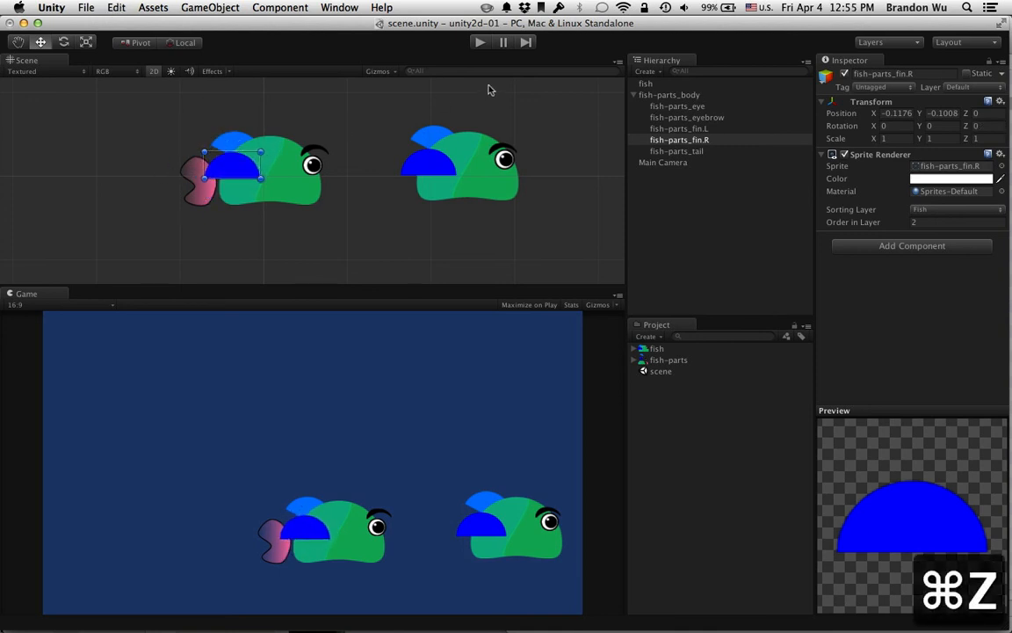